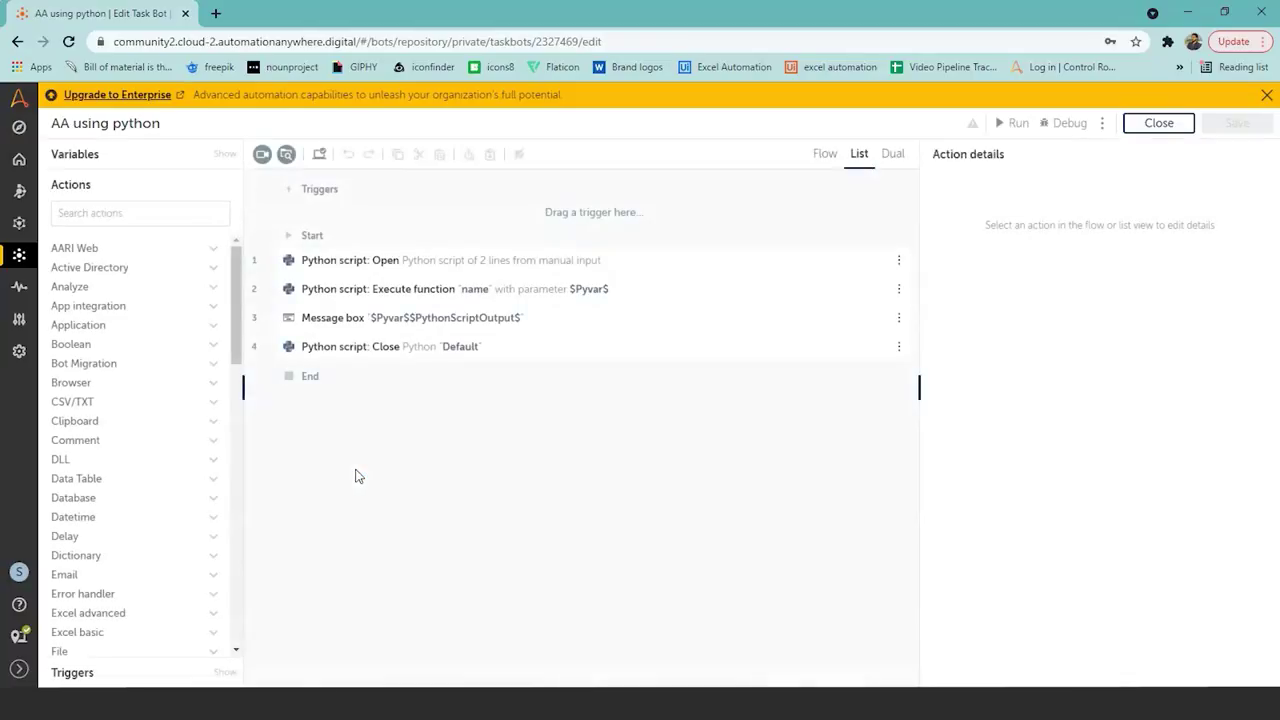
# - Search the available actions for "Python"
pyautogui.click(449, 449)
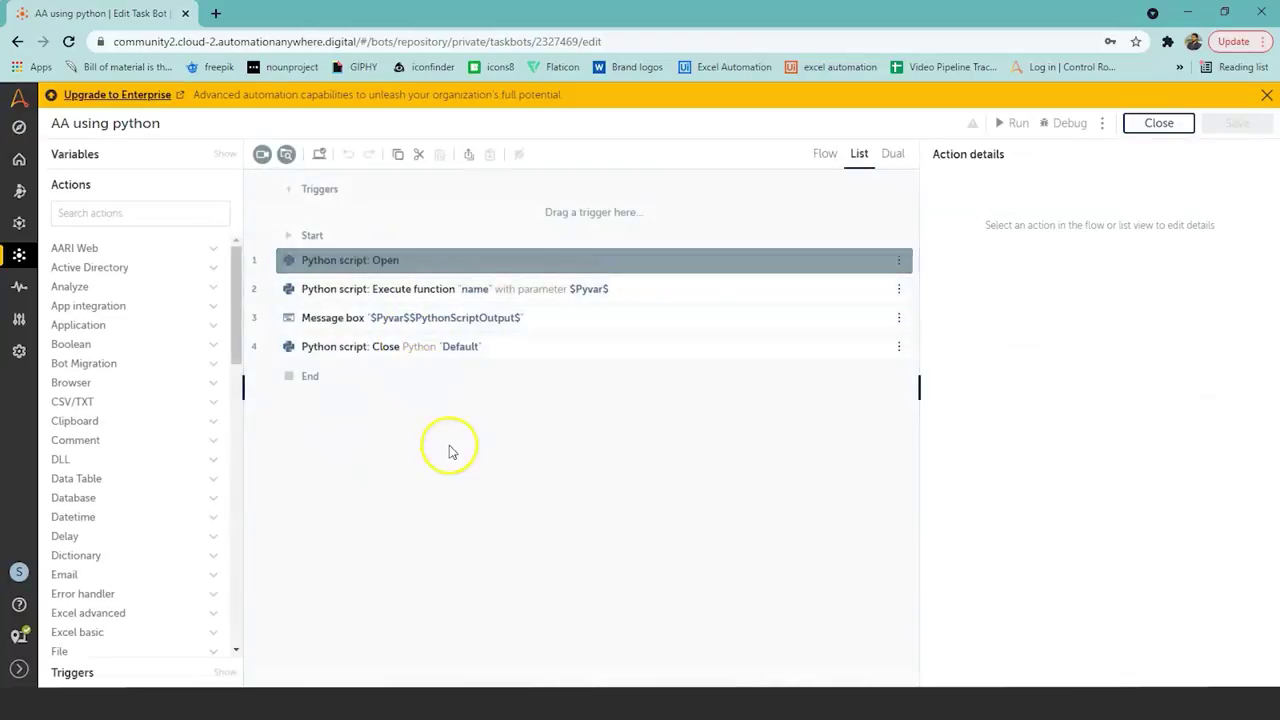
pyautogui.click(169, 210)
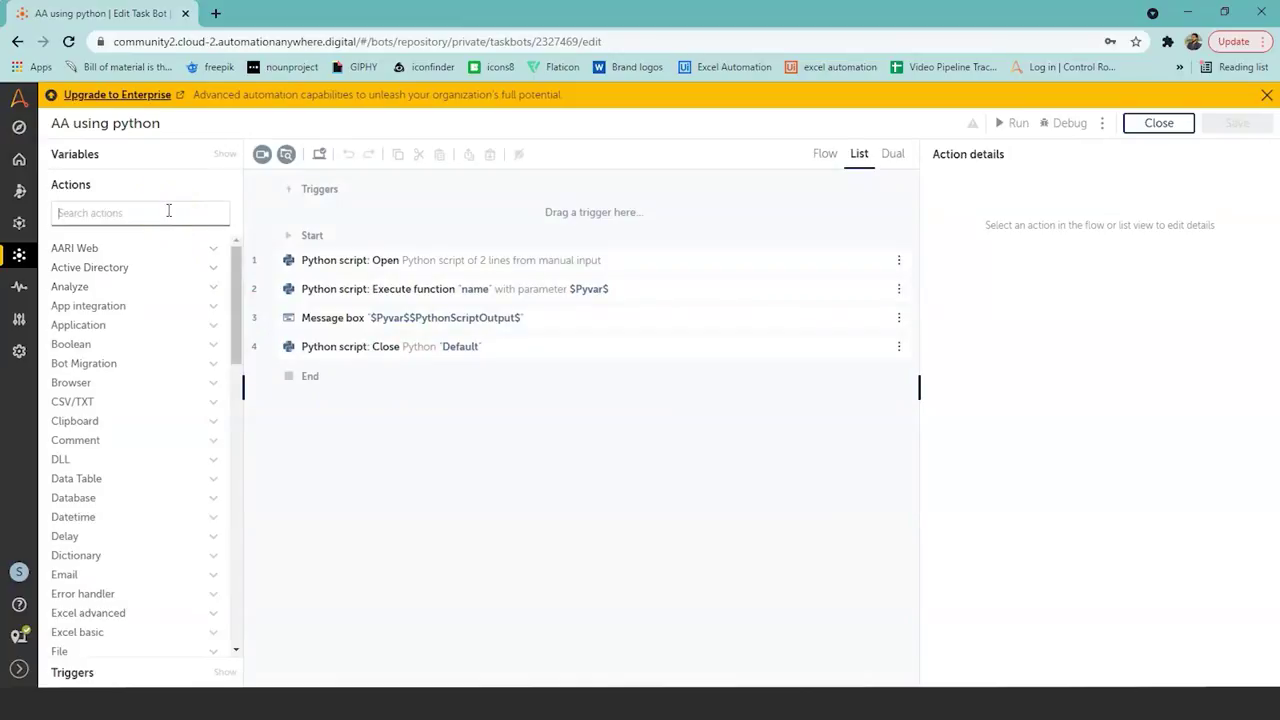
pyautogui.write('Python')
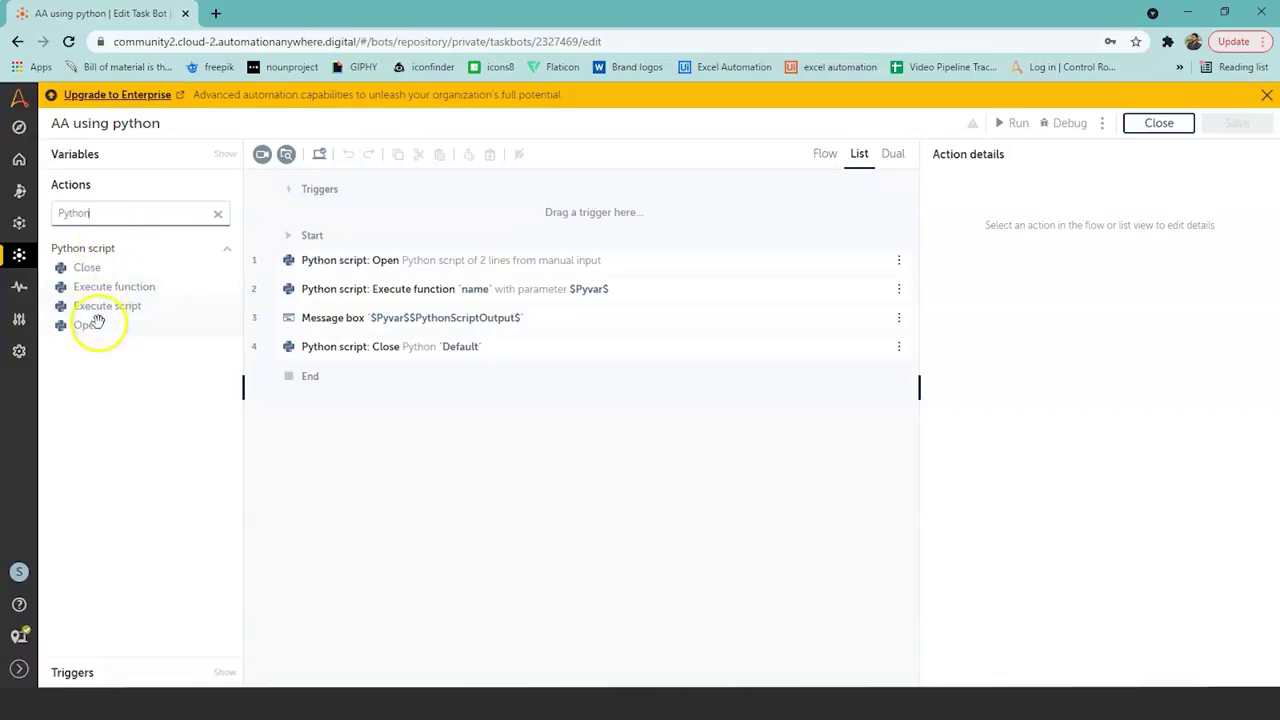
# - Compare the script in the Python script: Open action with the function name and argument in the Execute function action
pyautogui.click(372, 268)
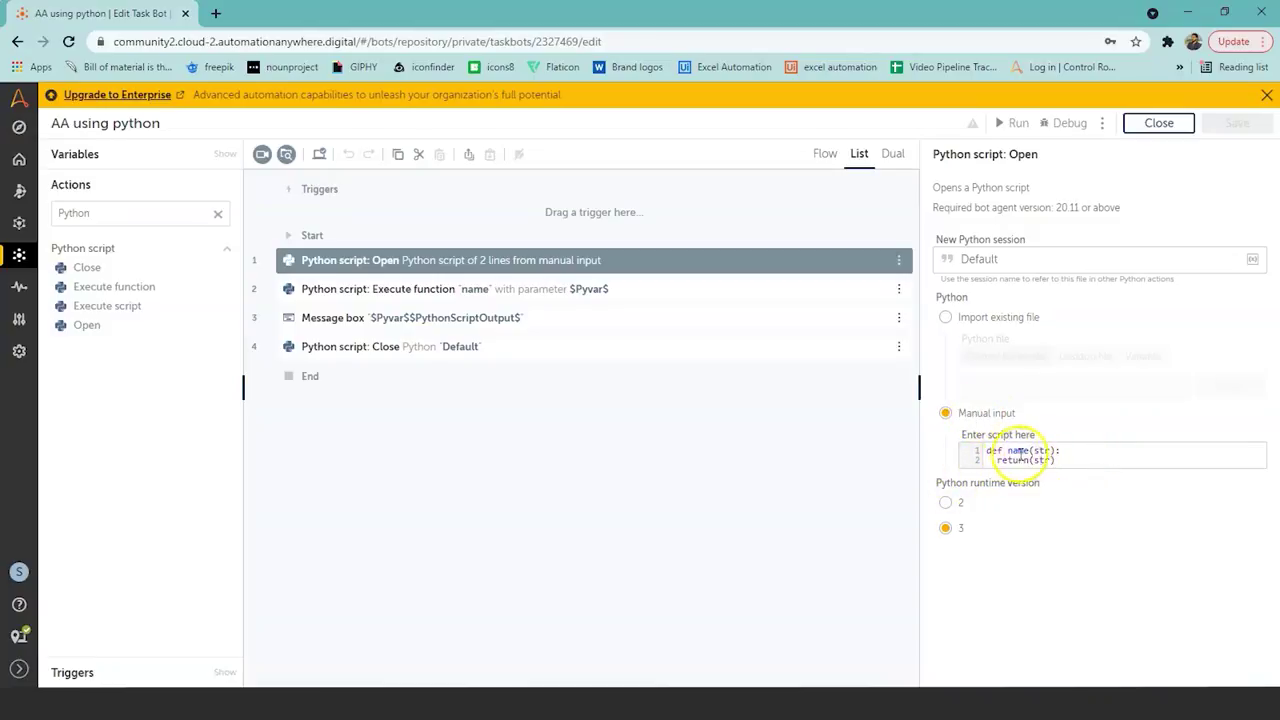
pyautogui.write(':')
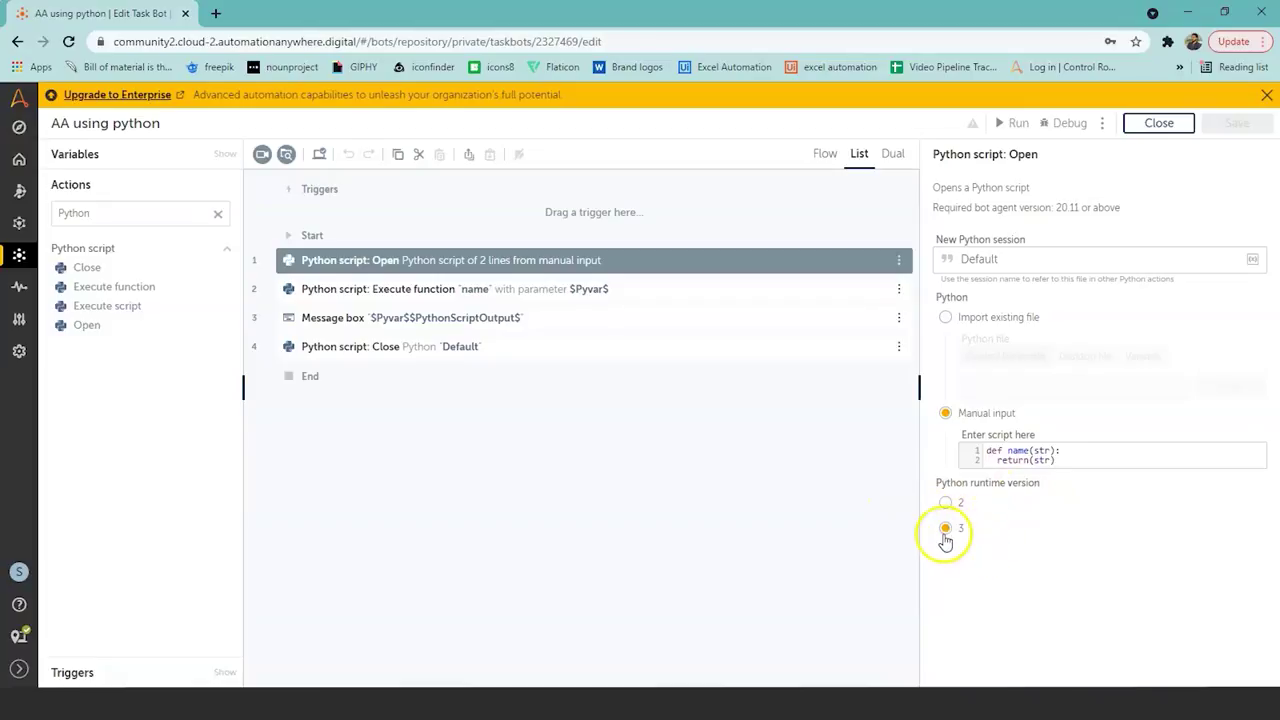
pyautogui.click(351, 288)
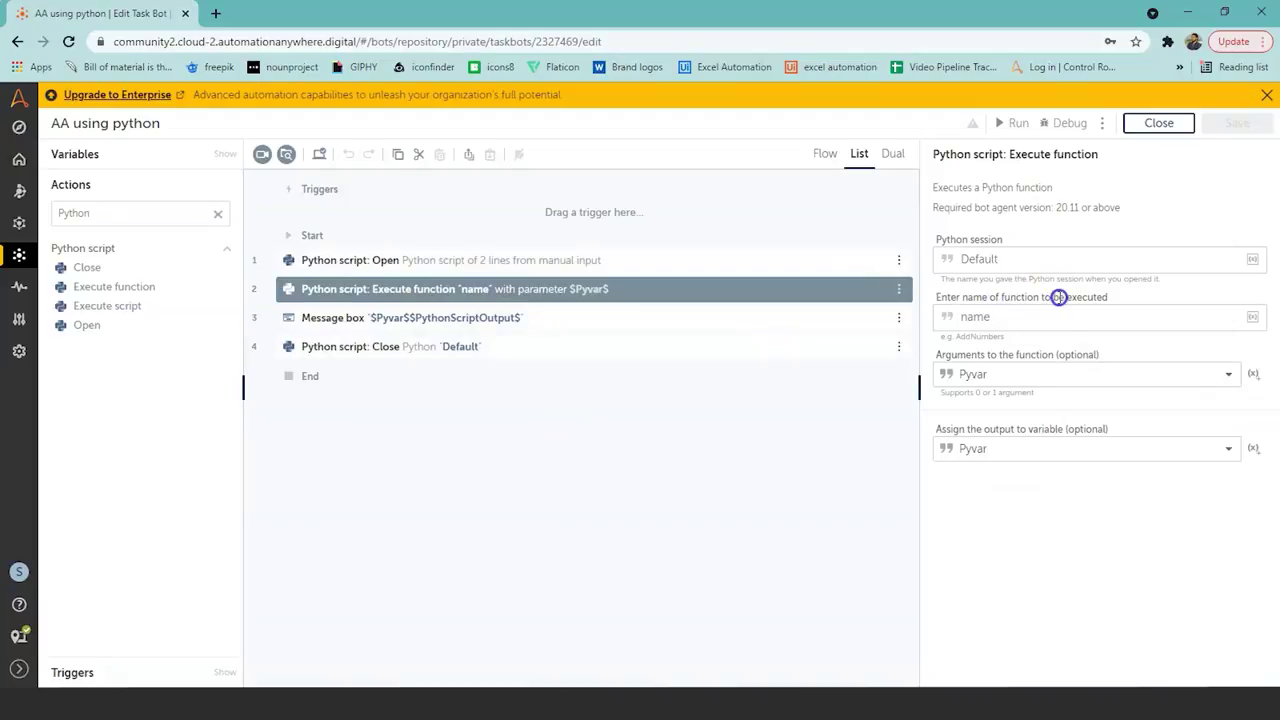
pyautogui.click(386, 262)
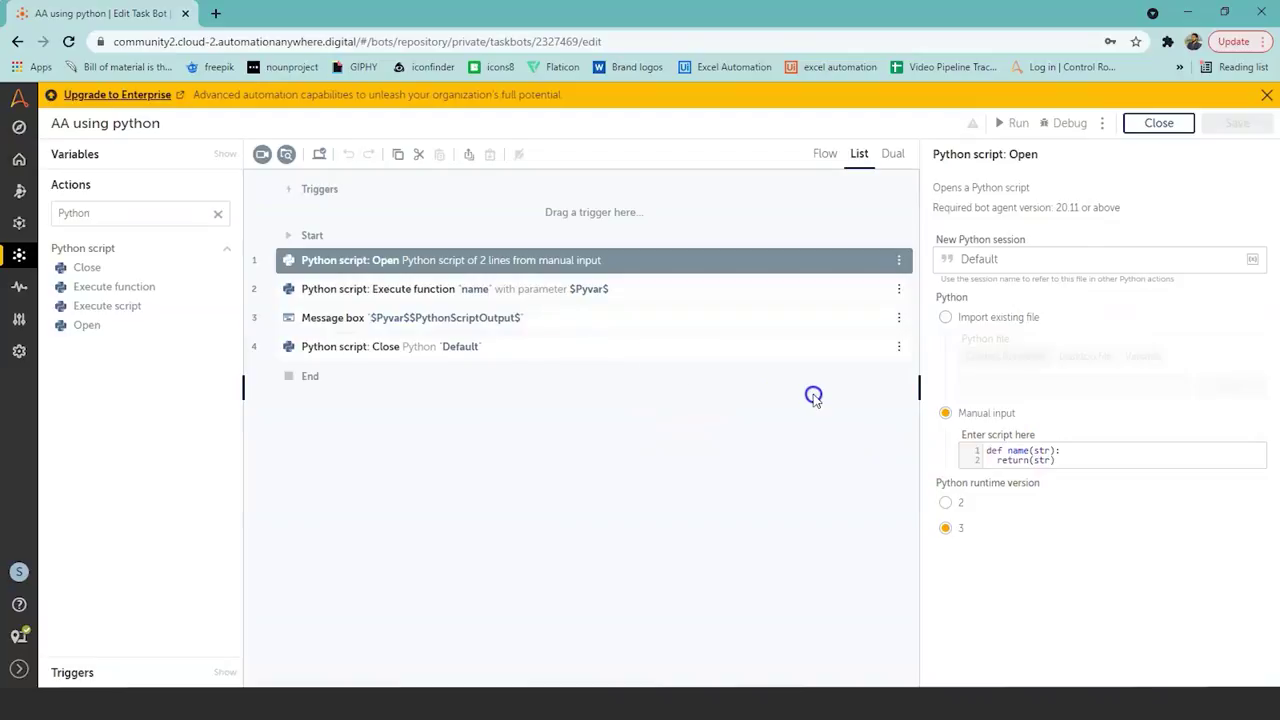
pyautogui.click(1010, 450)
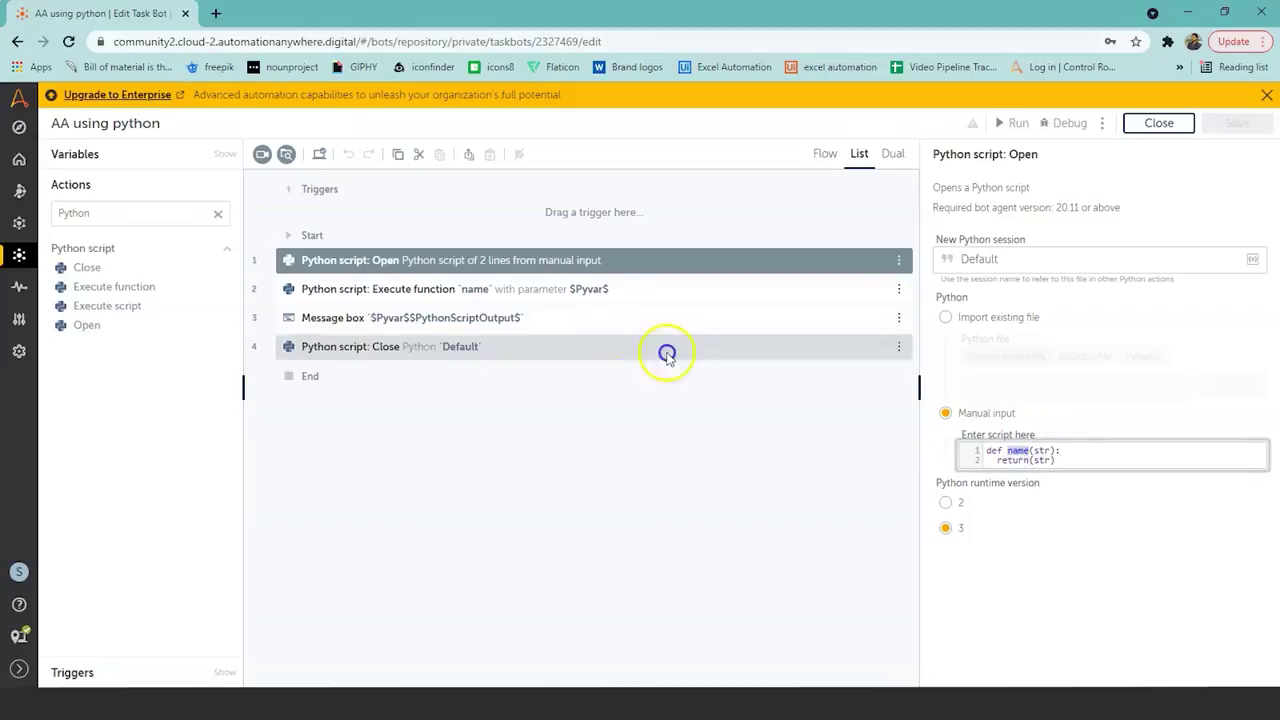
pyautogui.click(408, 290)
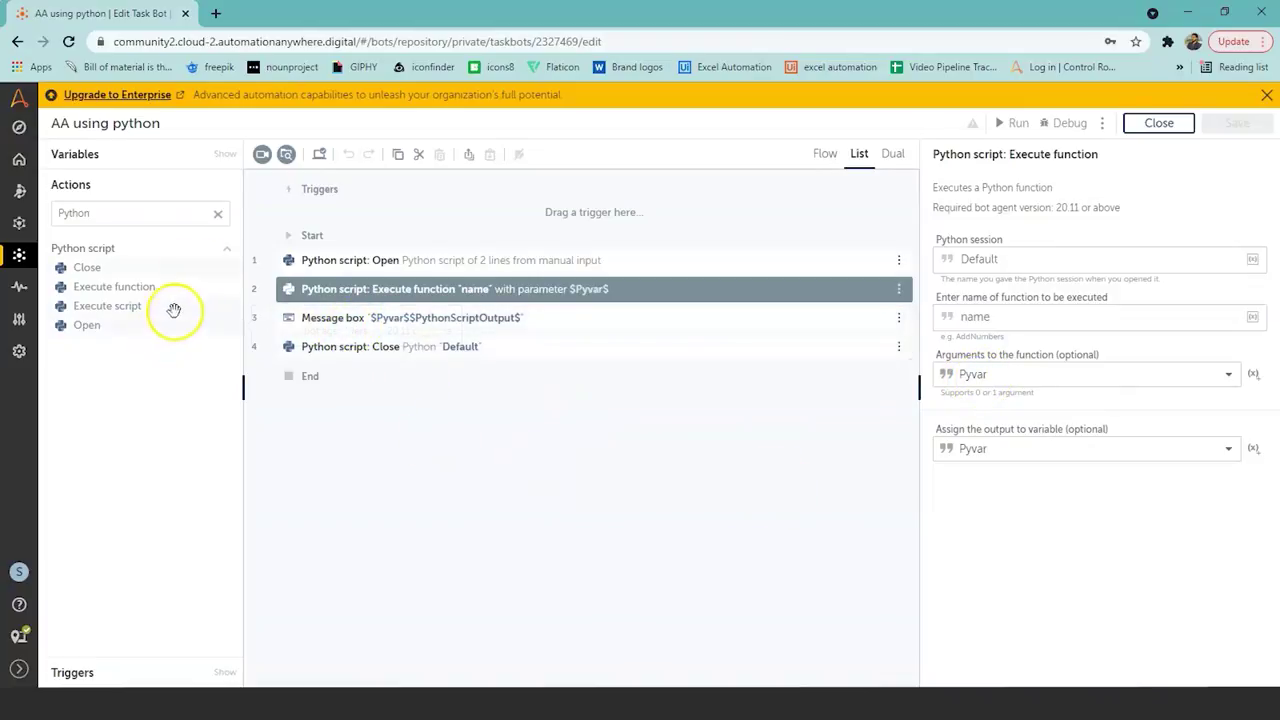
# - Show the variables list, inspect the Pyvar variable's settings, and close them without changes
pyautogui.click(219, 158)
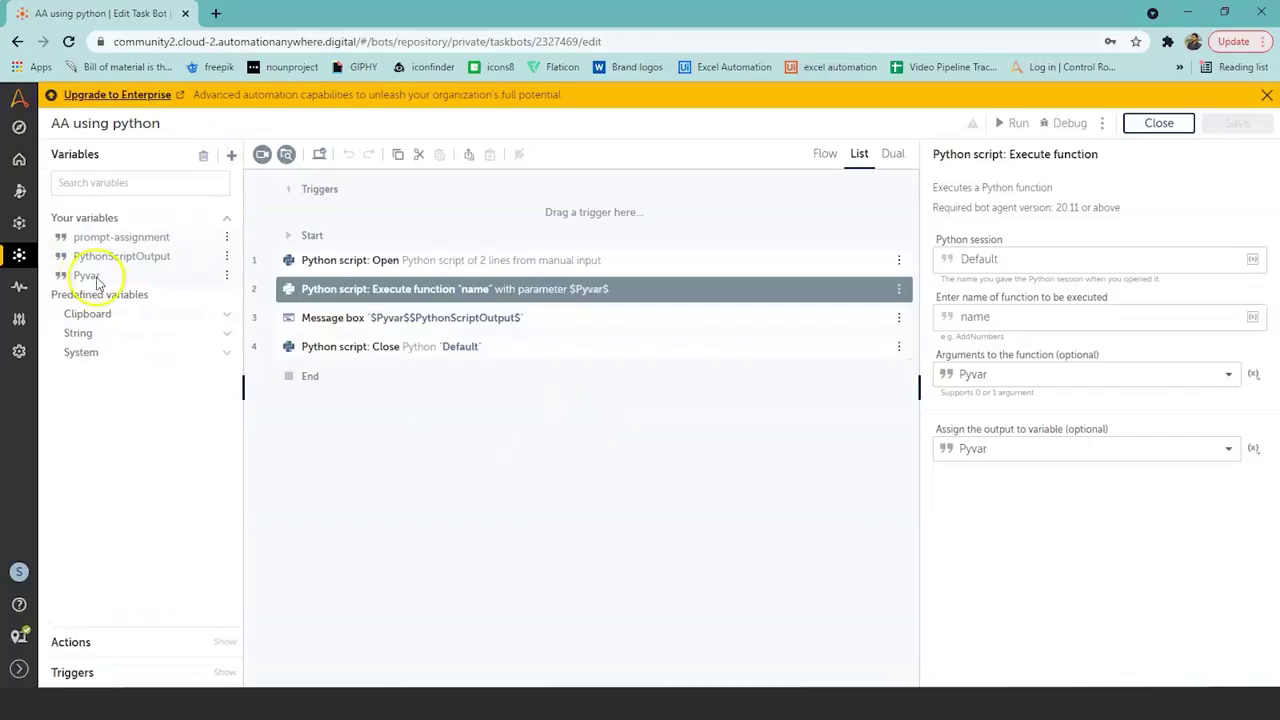
pyautogui.moveTo(84, 283)
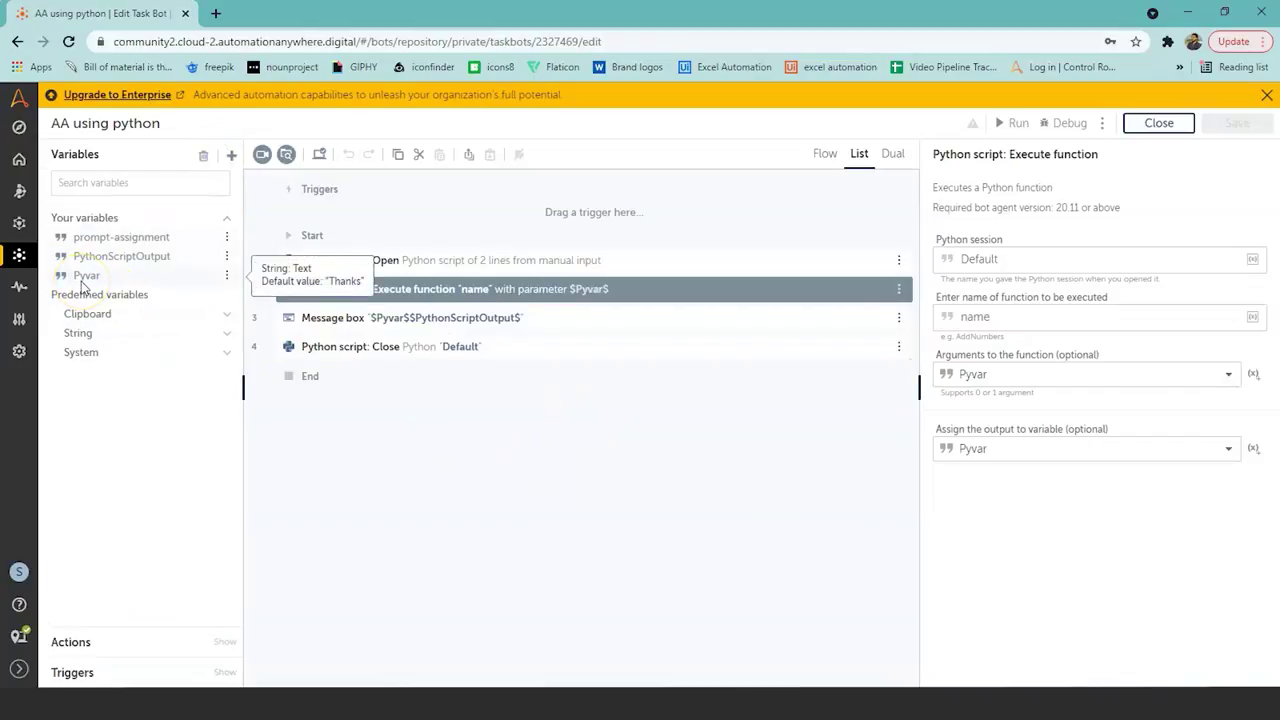
pyautogui.click(84, 278)
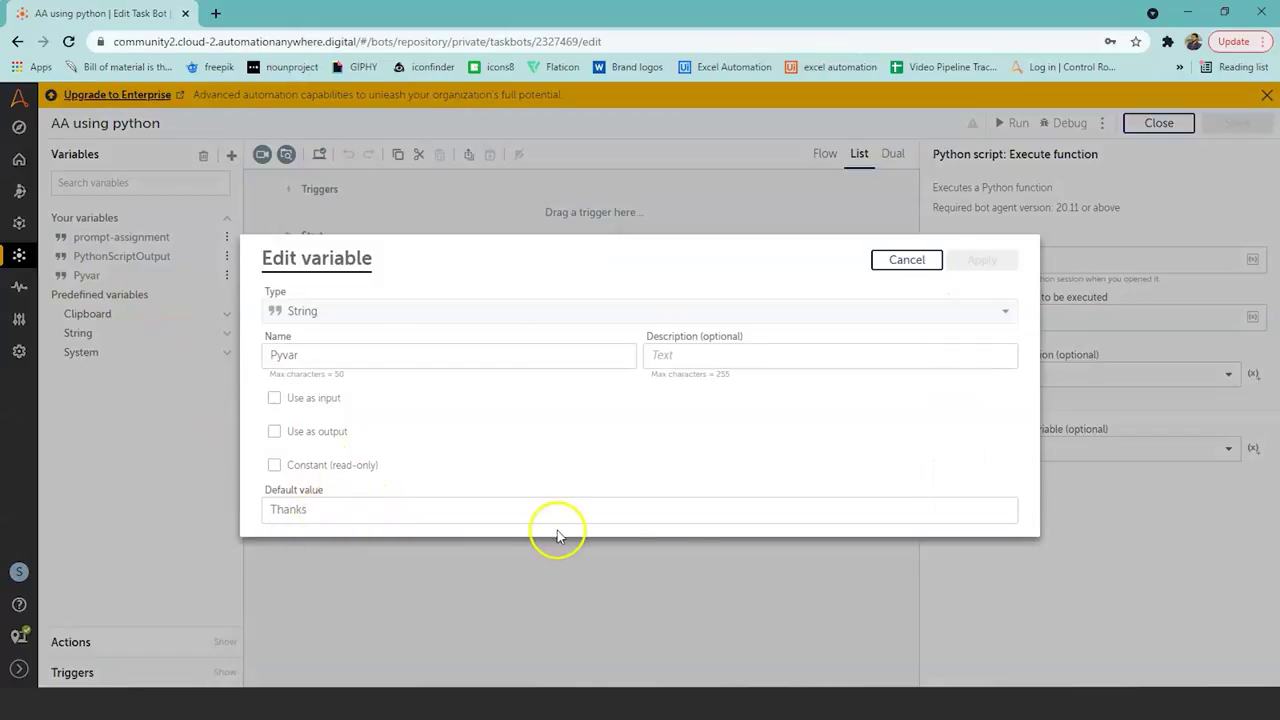
pyautogui.click(907, 260)
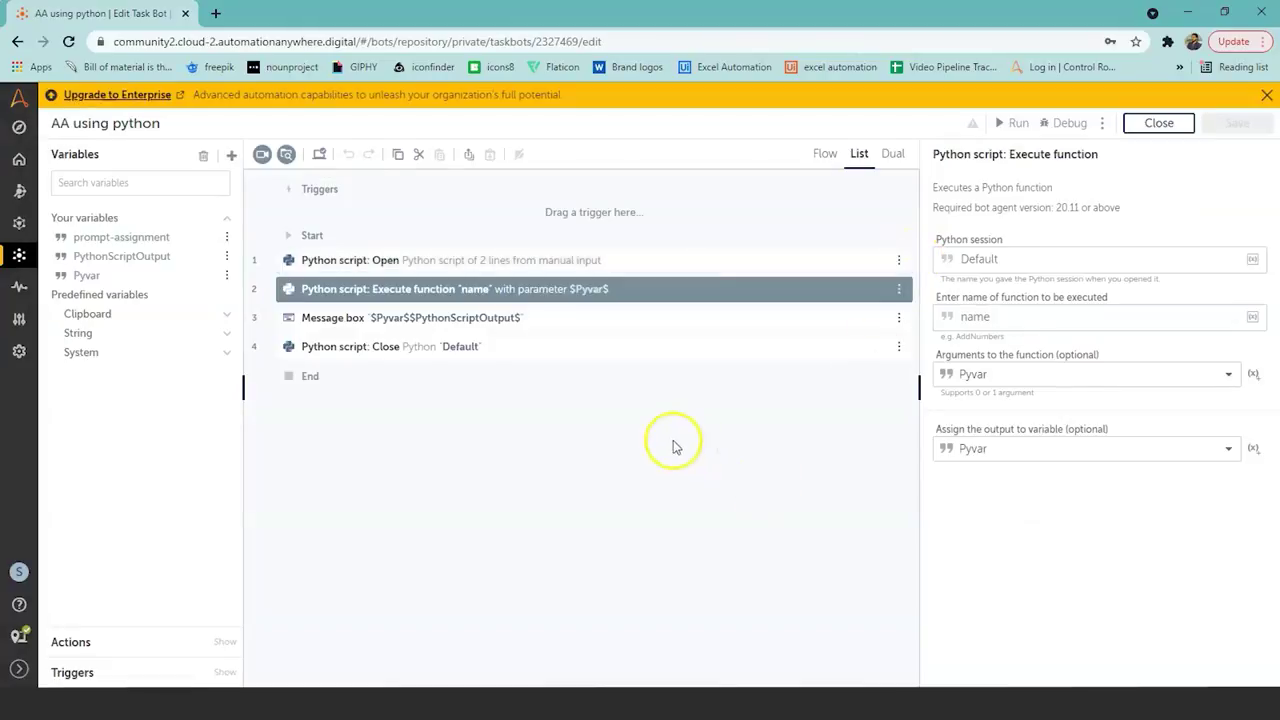
# - Change the Message box action's message to display only the $Pyvar$ variable, removing PythonScriptOutput
pyautogui.click(414, 318)
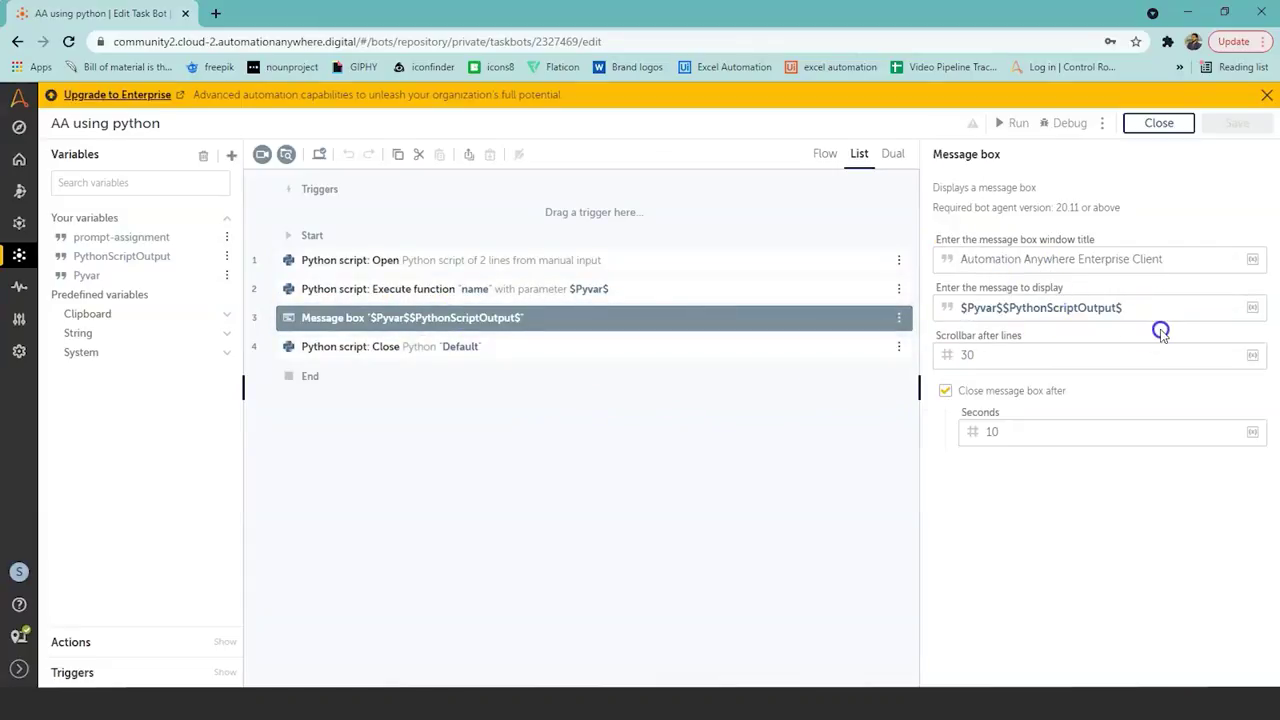
pyautogui.click(1131, 310)
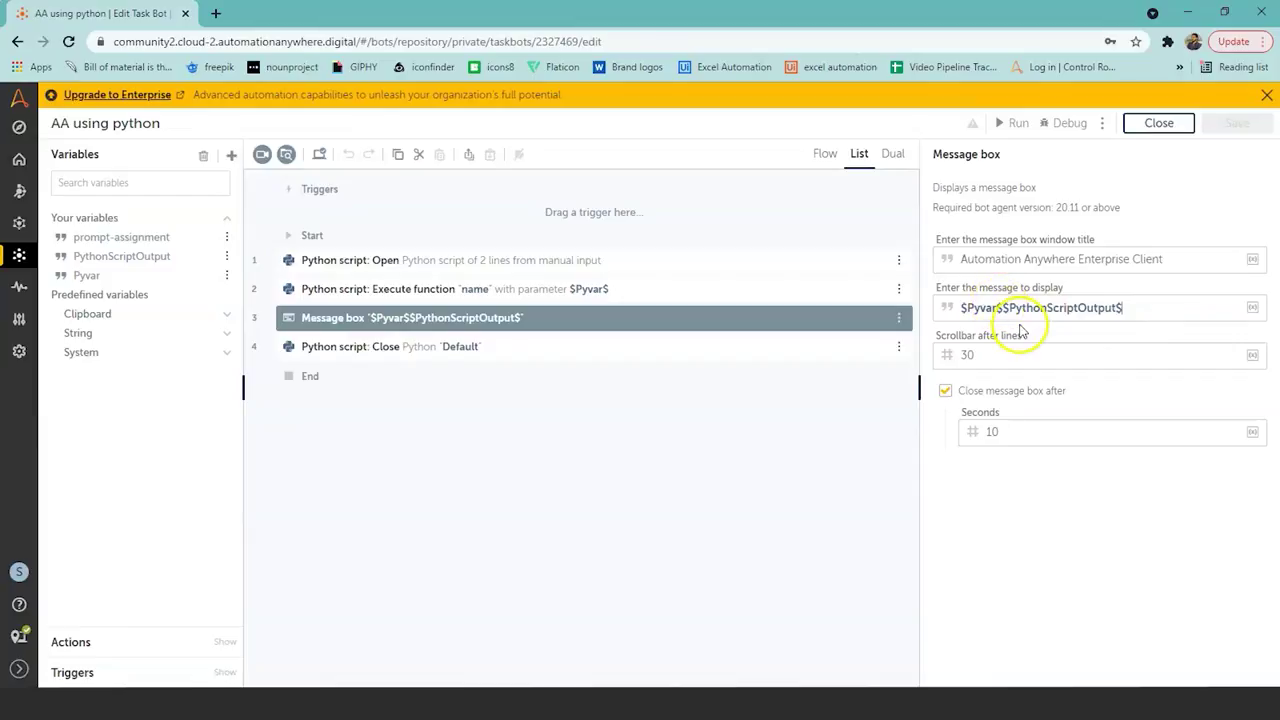
pyautogui.press('BackSpace')
pyautogui.press('BackSpace')
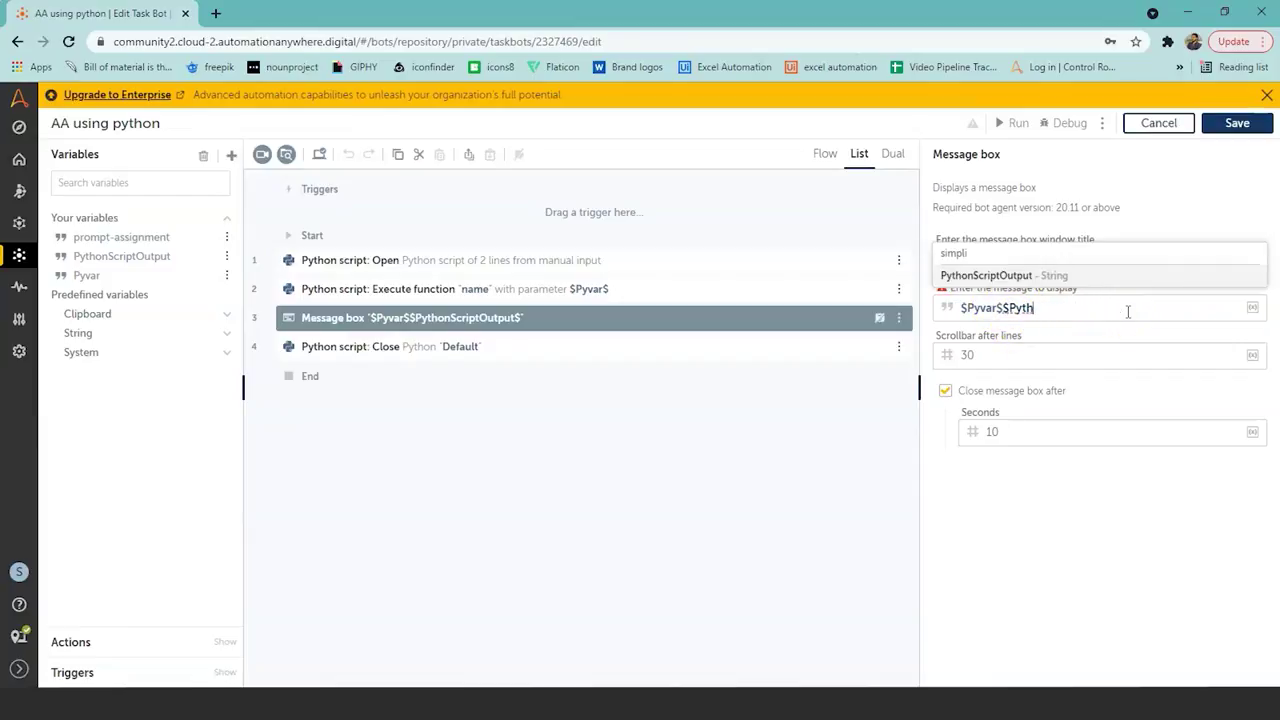
pyautogui.press('BackSpace')
pyautogui.press('BackSpace')
pyautogui.press('BackSpace')
pyautogui.press('BackSpace')
pyautogui.press('BackSpace')
pyautogui.press('BackSpace')
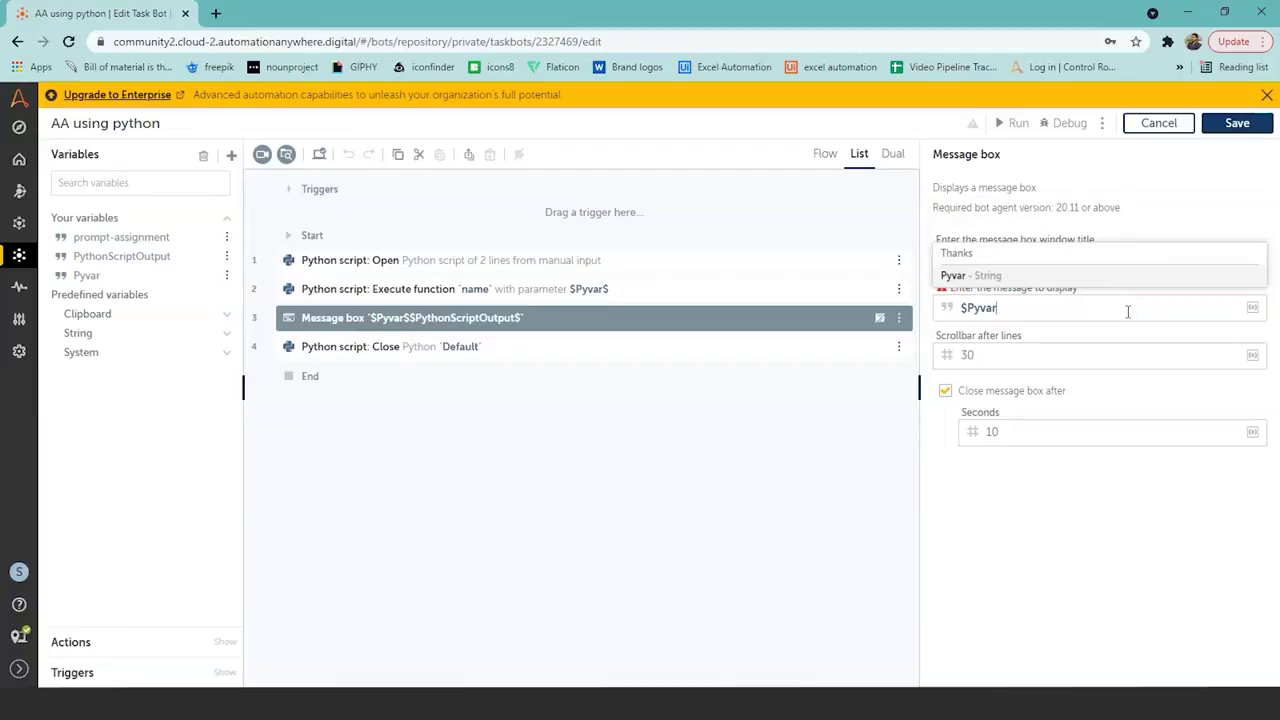
pyautogui.click(781, 400)
pyautogui.click(557, 320)
pyautogui.moveTo(557, 320)
pyautogui.mouseDown()
pyautogui.moveTo(757, 371)
pyautogui.moveTo(337, 300)
pyautogui.moveTo(350, 320)
pyautogui.moveTo(386, 320)
pyautogui.mouseUp()
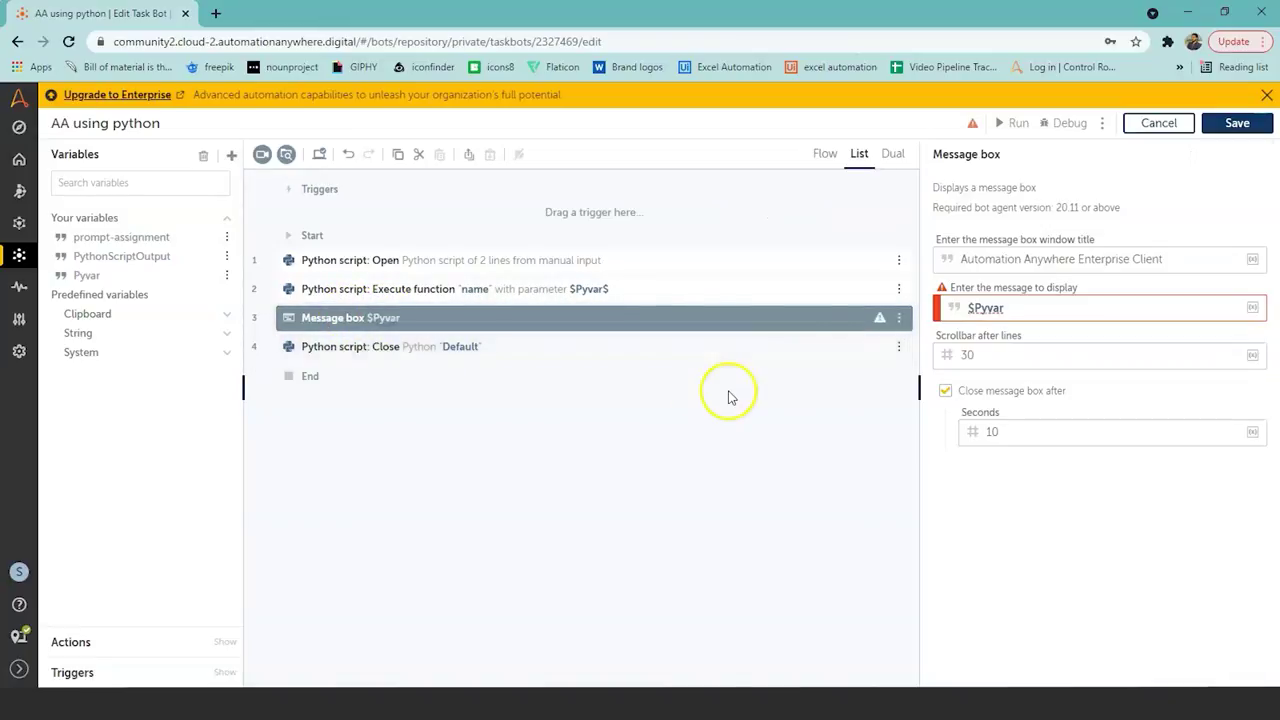
pyautogui.click(1019, 307)
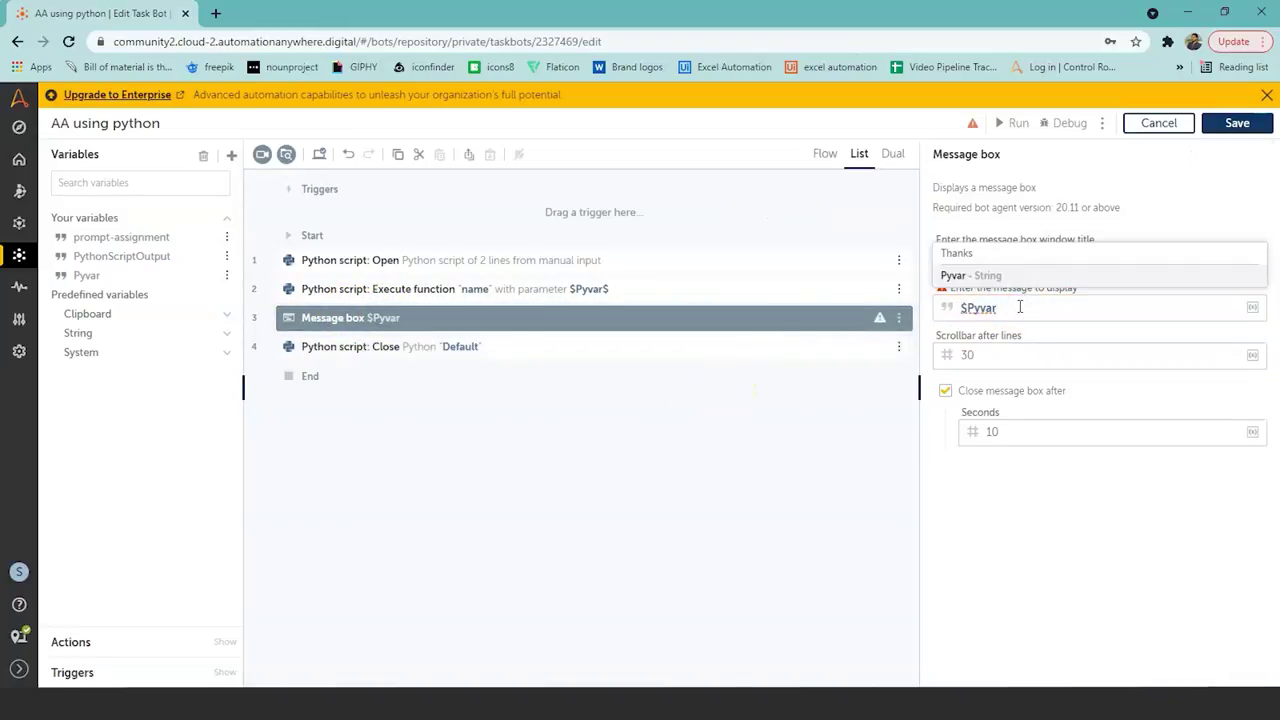
pyautogui.click(951, 277)
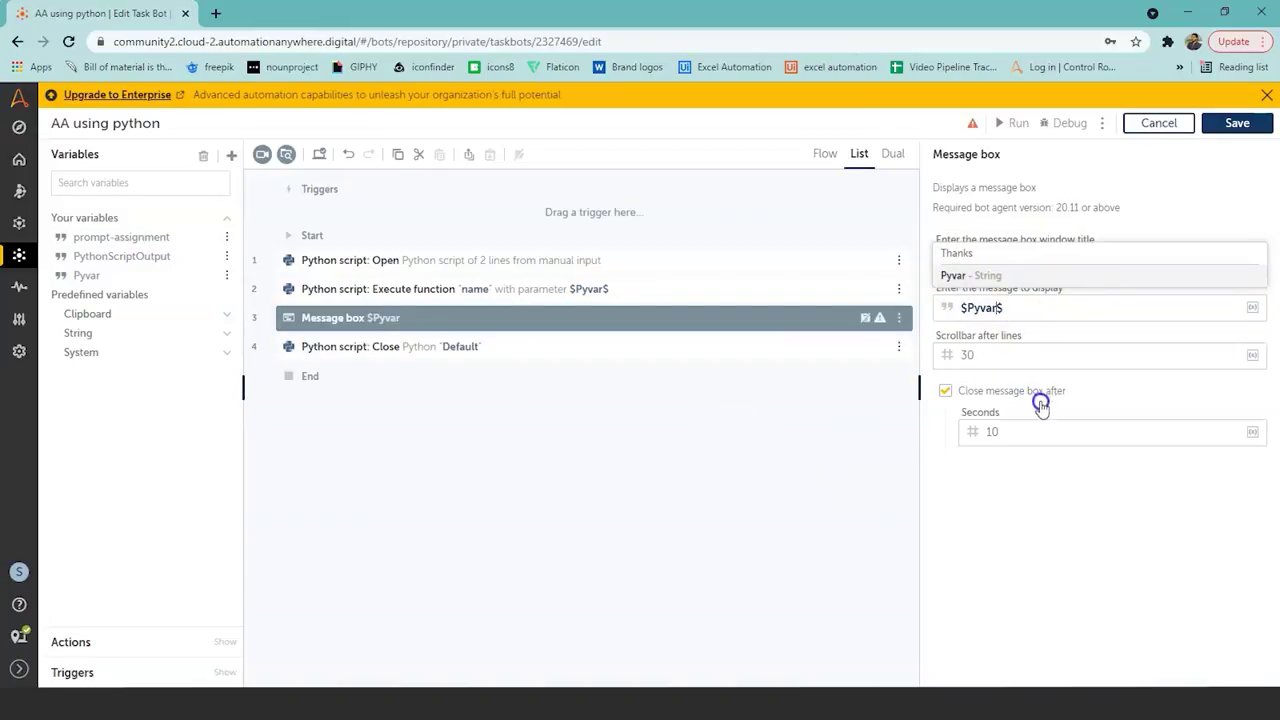
# - Check the Python script: Close action, save and run the bot, and dismiss the run result
pyautogui.click(345, 349)
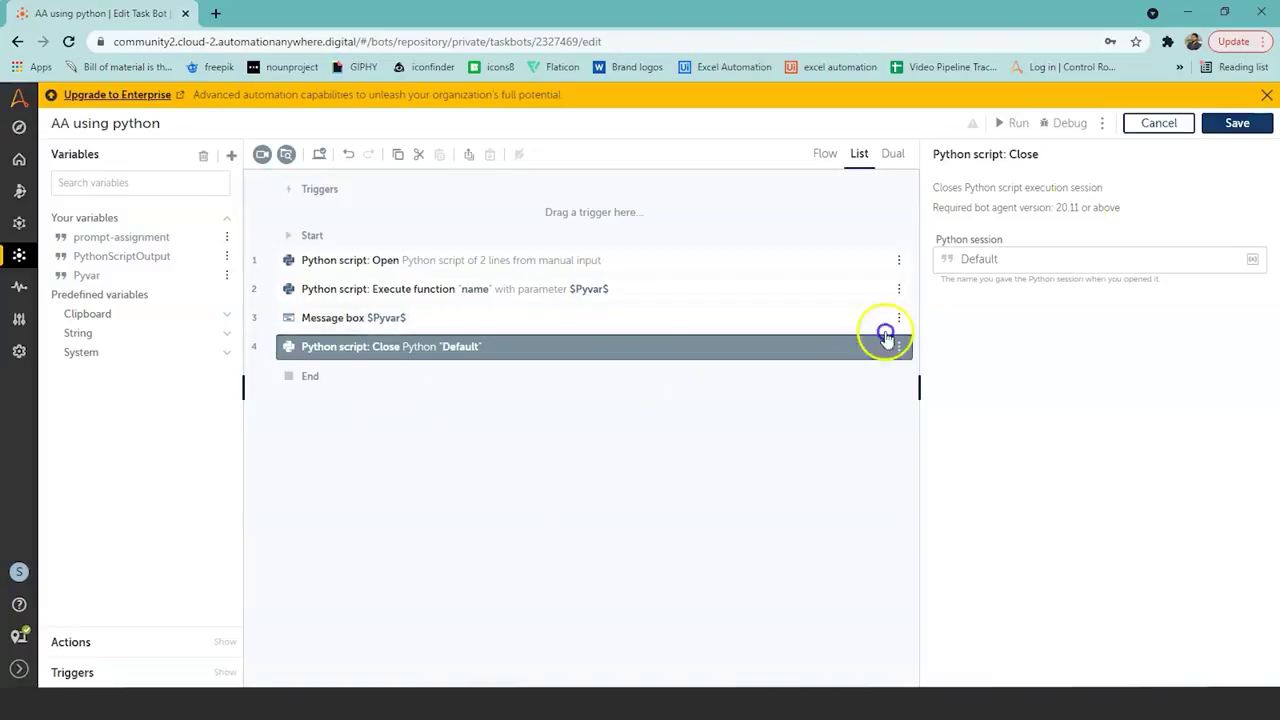
pyautogui.click(1022, 124)
pyautogui.click(1236, 123)
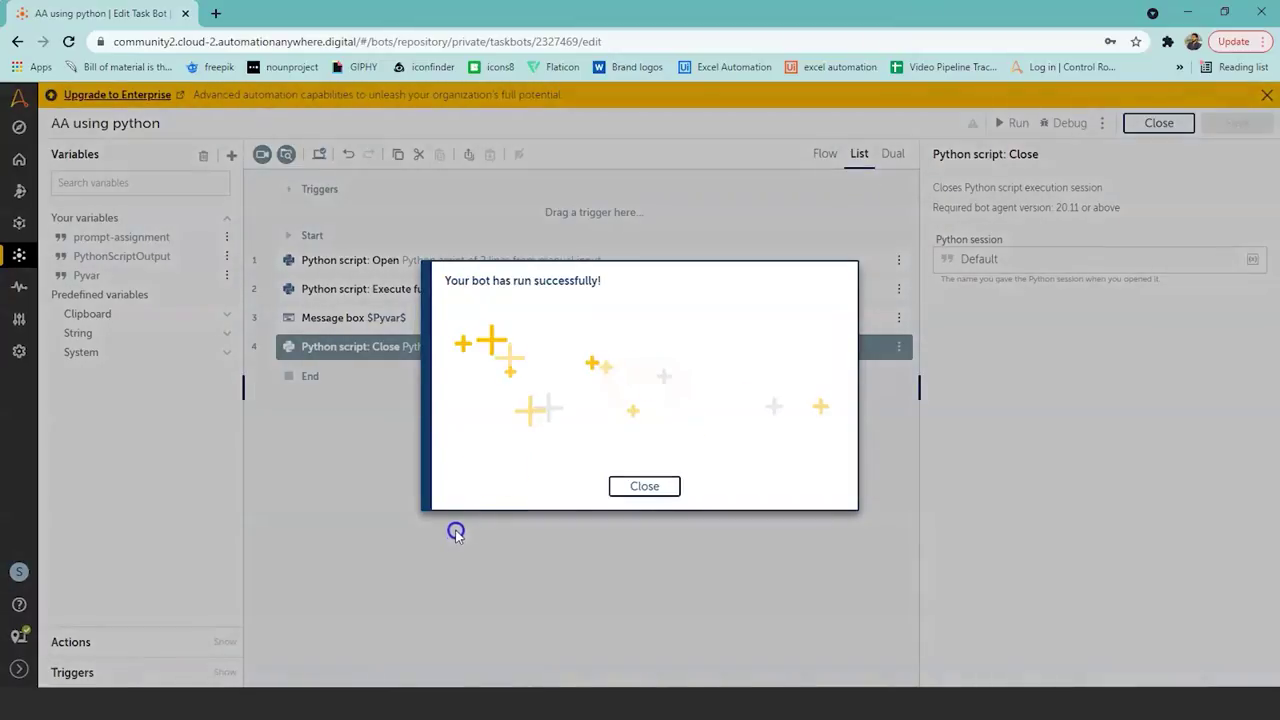
pyautogui.click(646, 495)
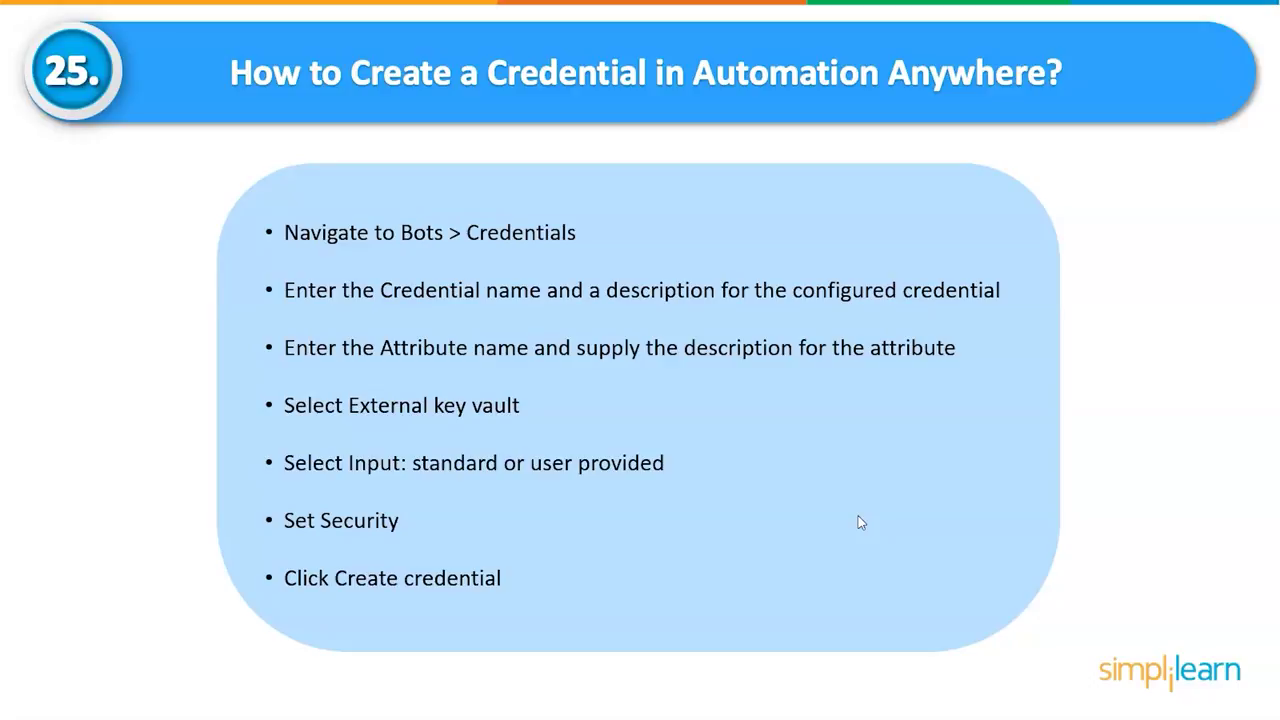
# - Switch from the slide show to the Automation Anywhere Control Room and open the Credentials management page
pyautogui.hotkey('alt', 'Tab')
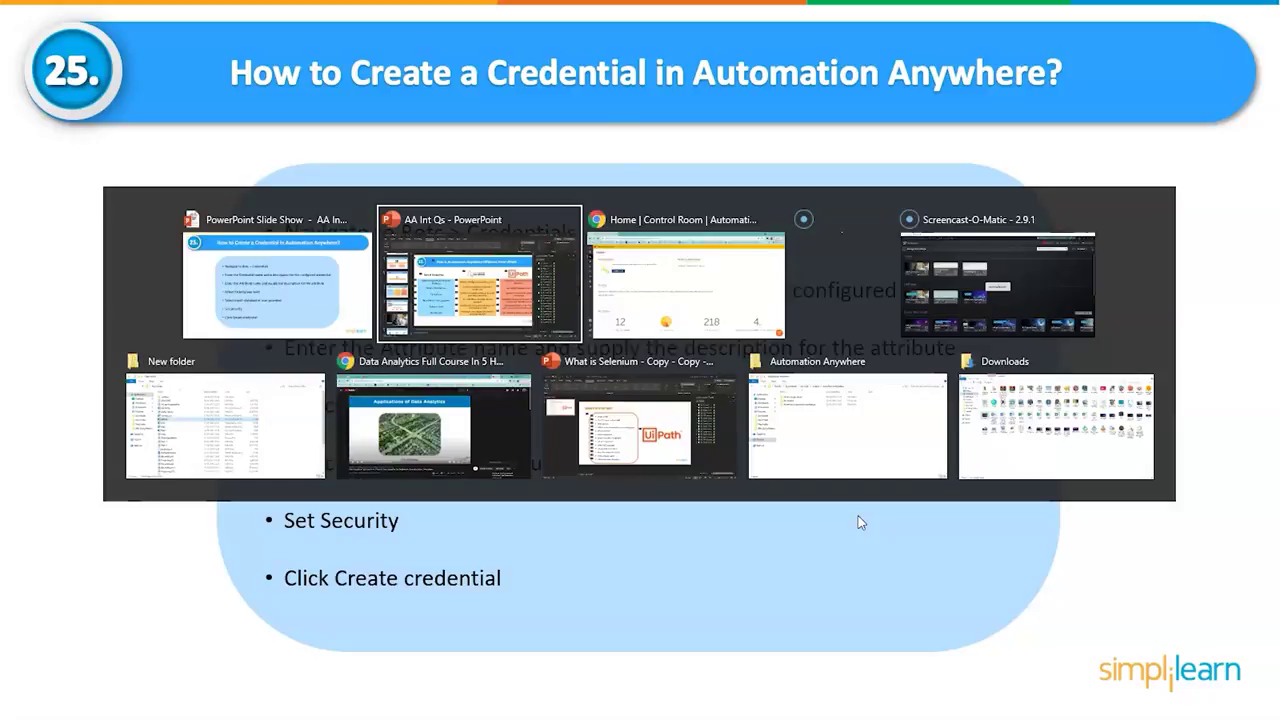
pyautogui.hotkey('alt', 'Tab')
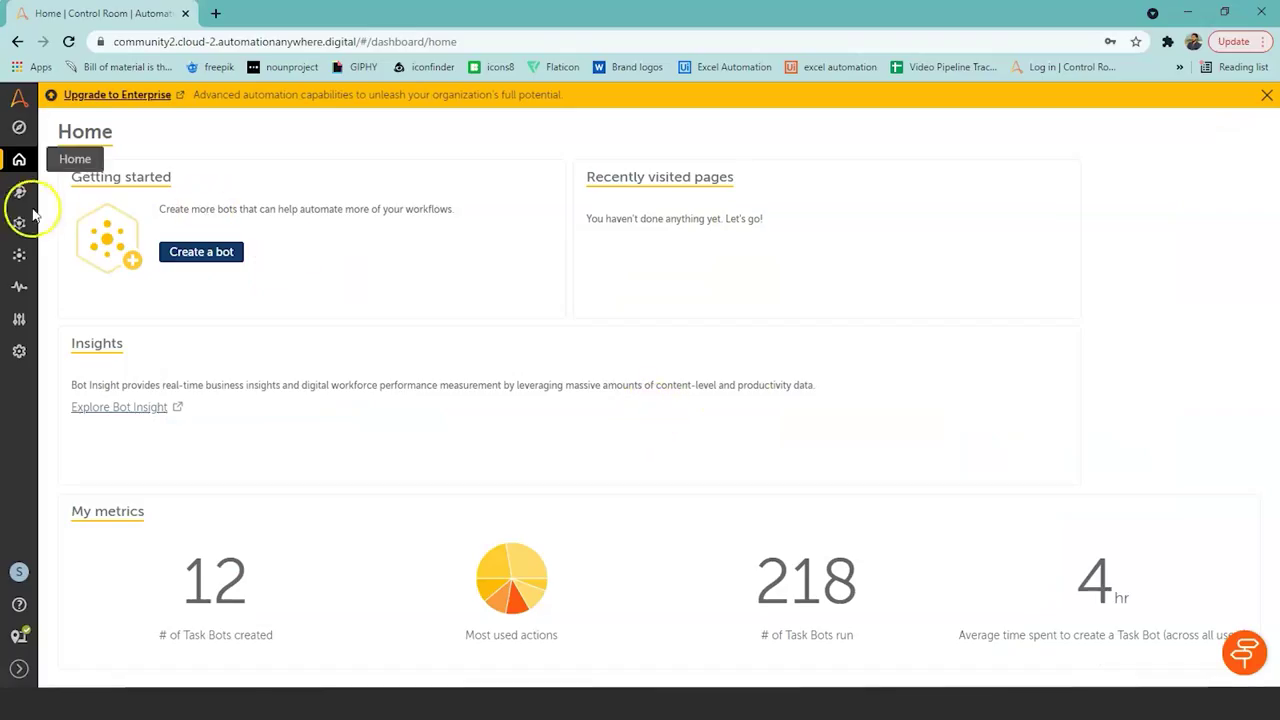
pyautogui.moveTo(18, 290)
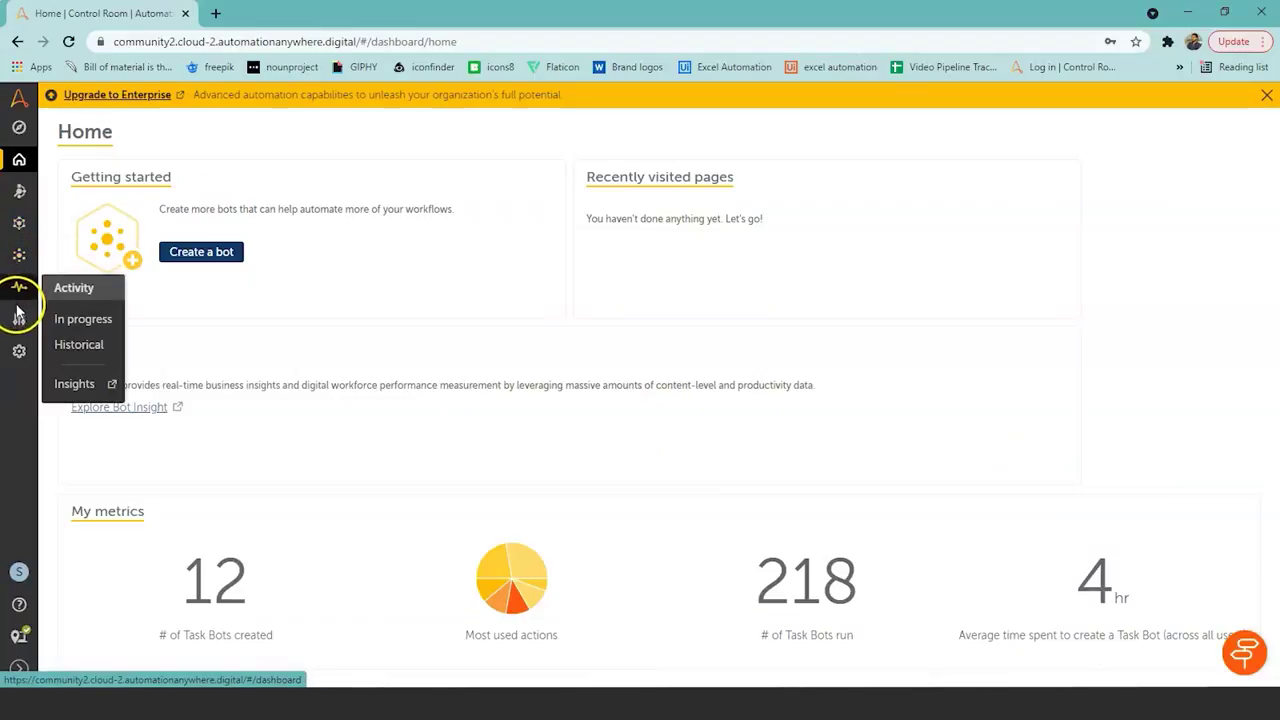
pyautogui.moveTo(19, 318)
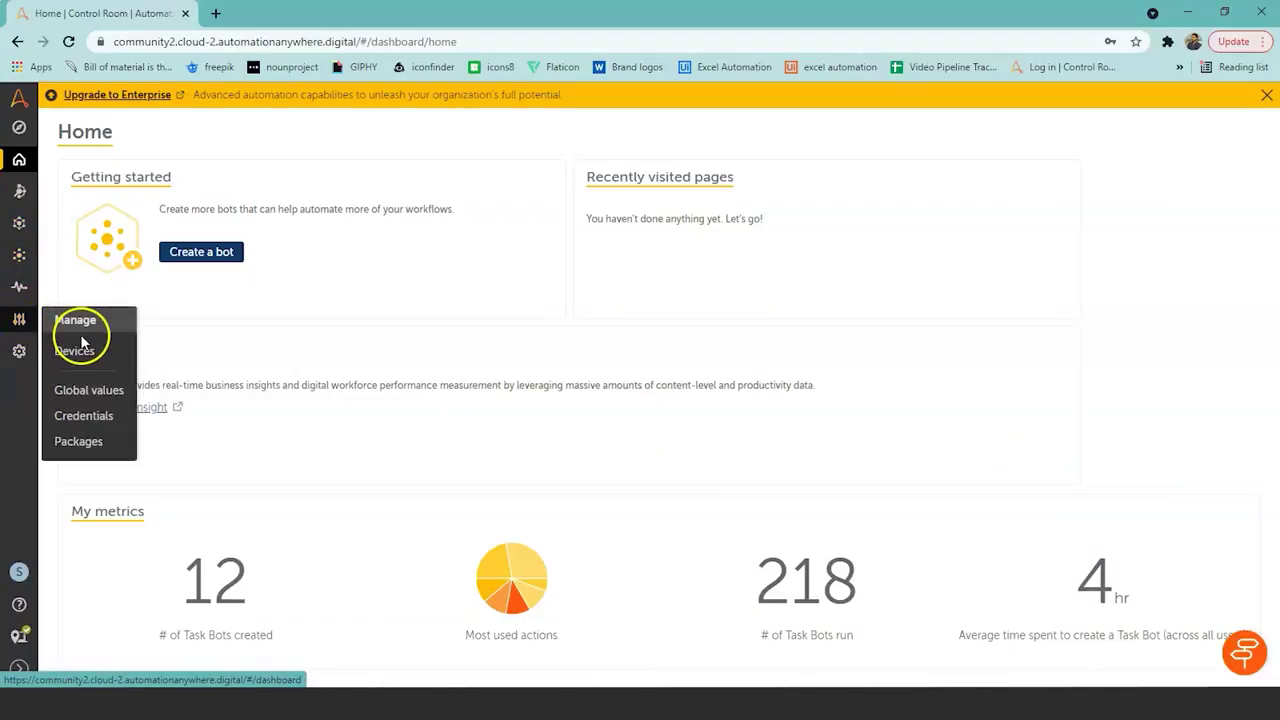
pyautogui.click(92, 425)
pyautogui.click(549, 465)
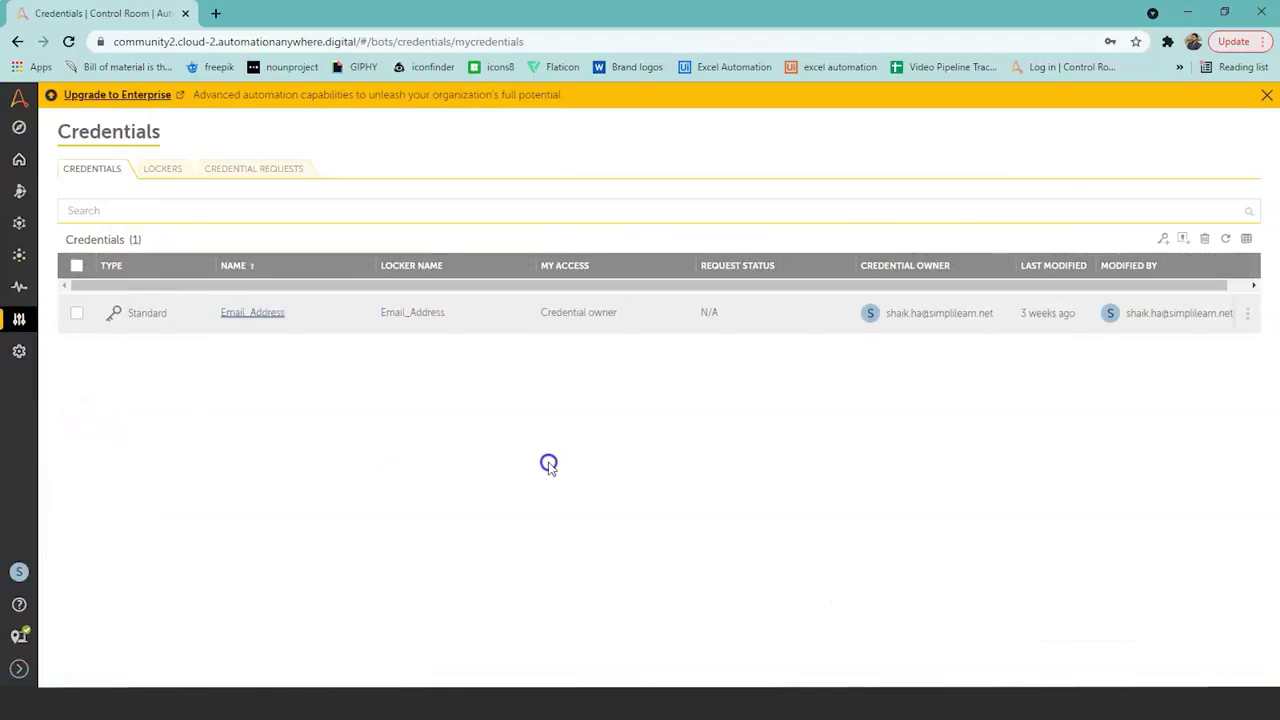
# - Start creating a new credential and review its name, description and attribute fields
pyautogui.click(1163, 240)
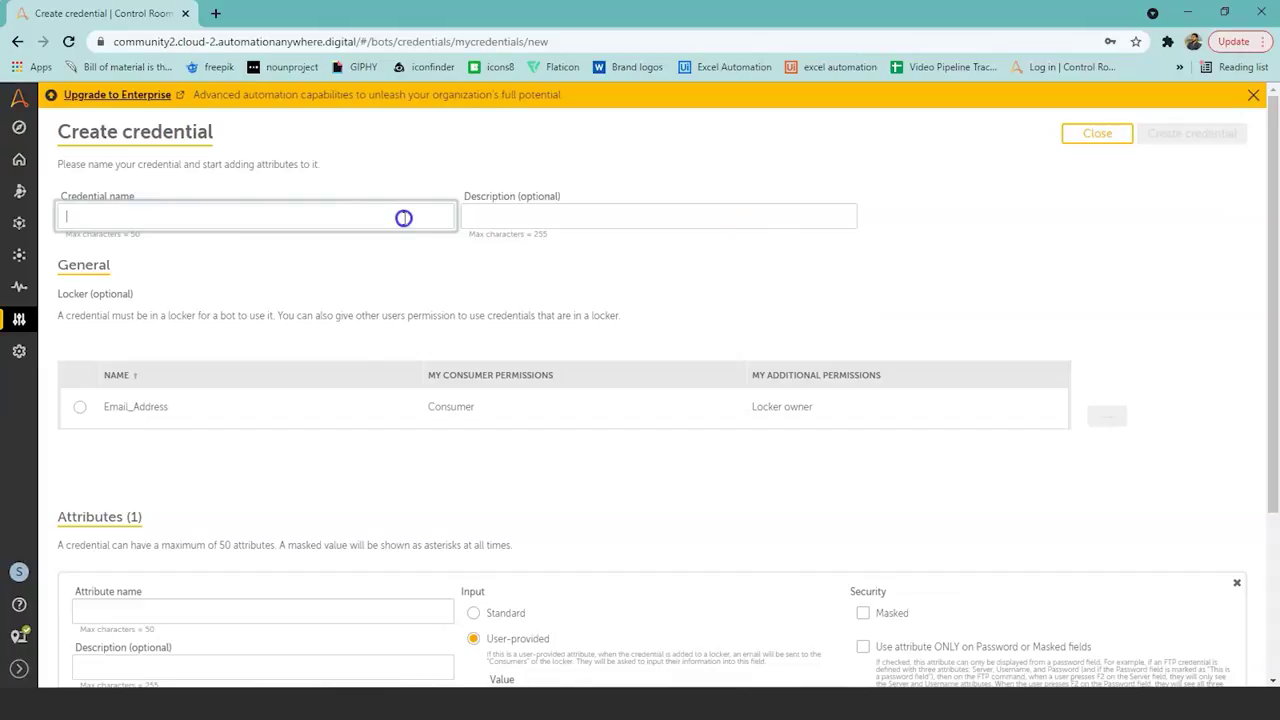
pyautogui.click(570, 215)
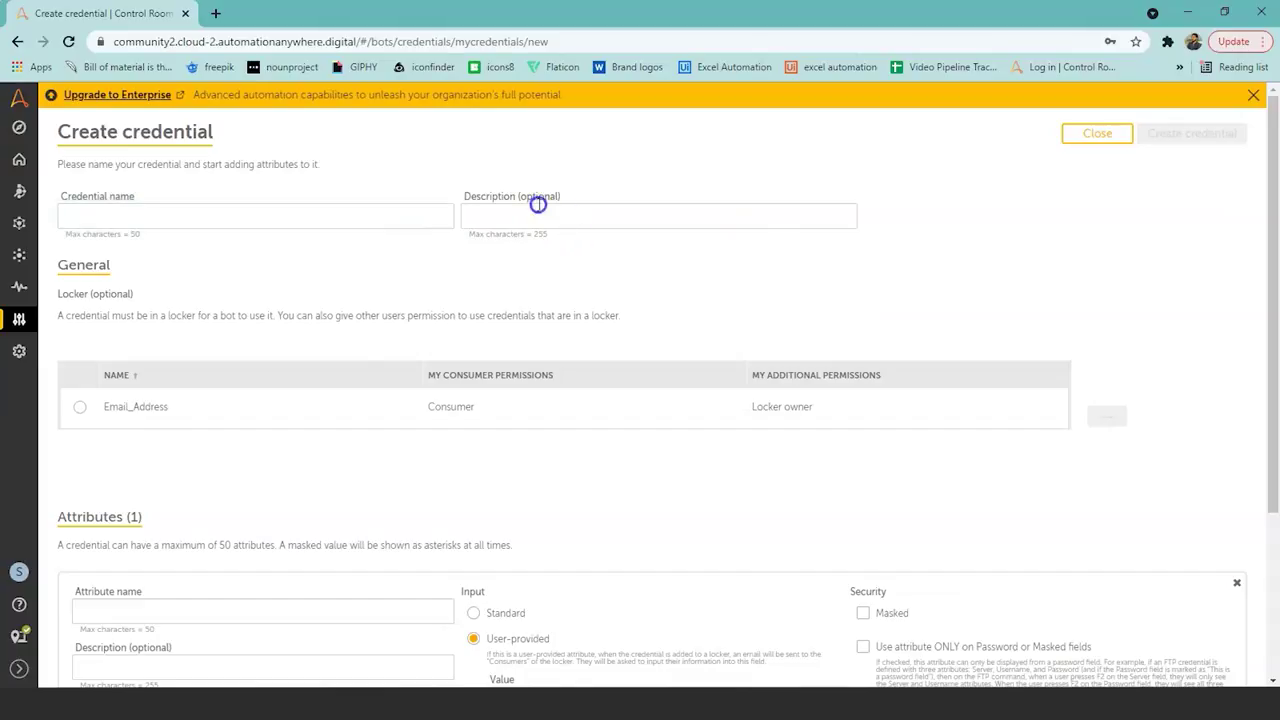
pyautogui.moveTo(1271, 308); pyautogui.dragTo(1275, 472)
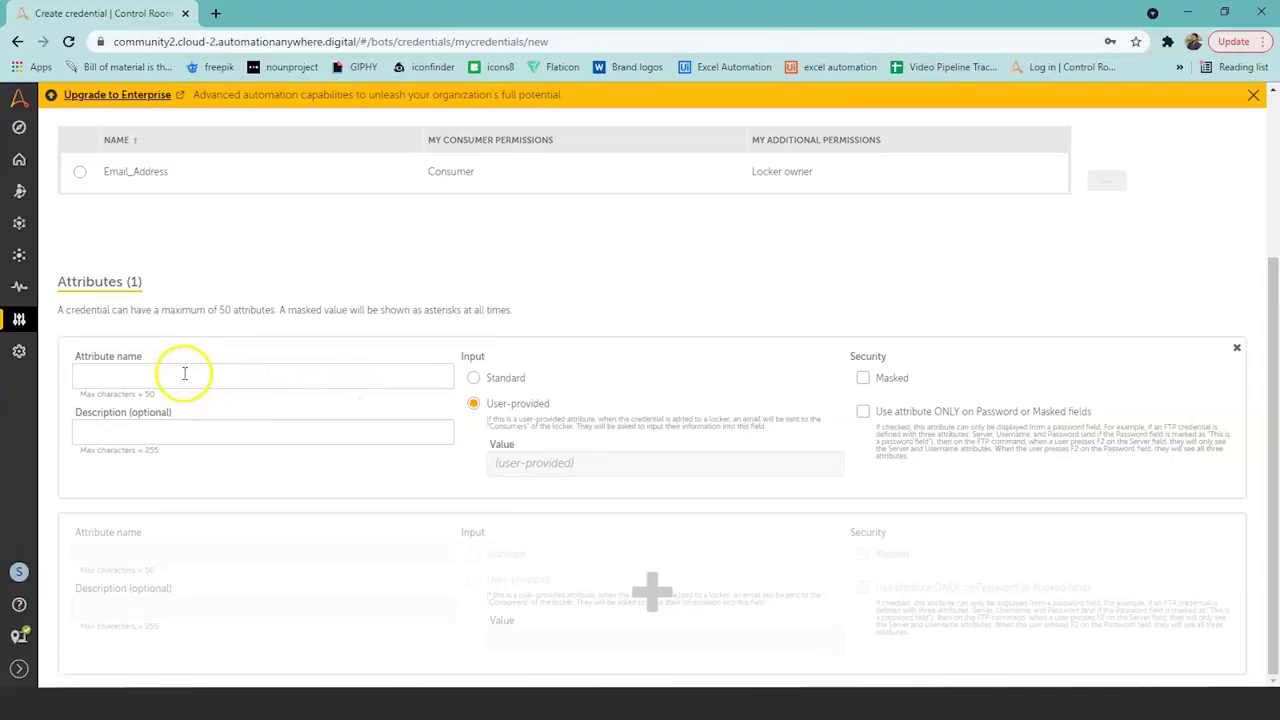
pyautogui.click(189, 432)
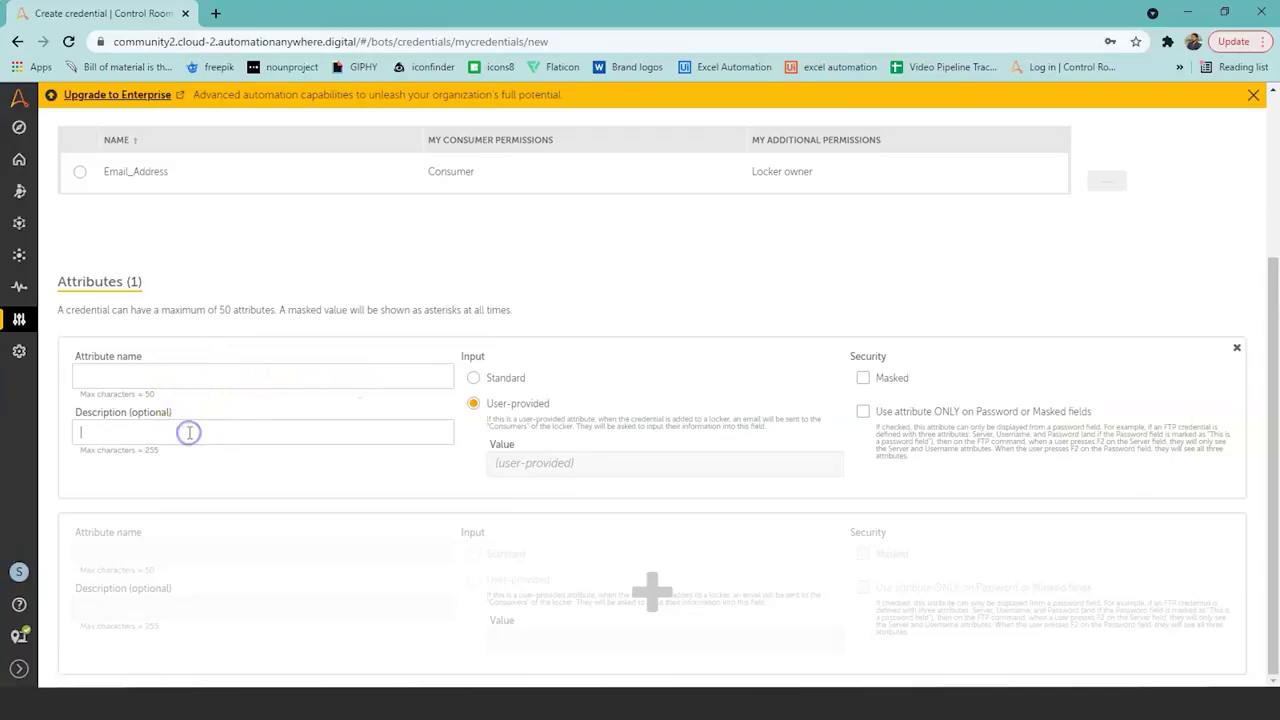
# - Try the Standard and User-provided input types for the first attribute, leaving it on Standard
pyautogui.click(474, 379)
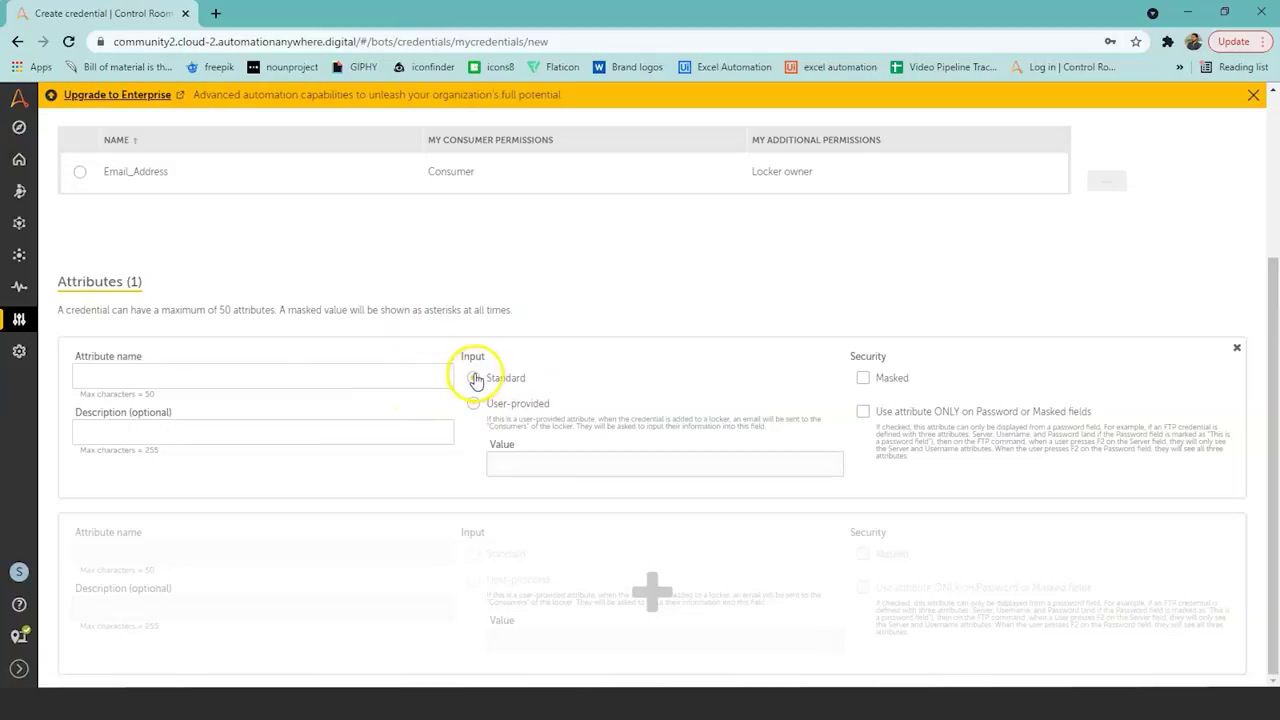
pyautogui.click(473, 407)
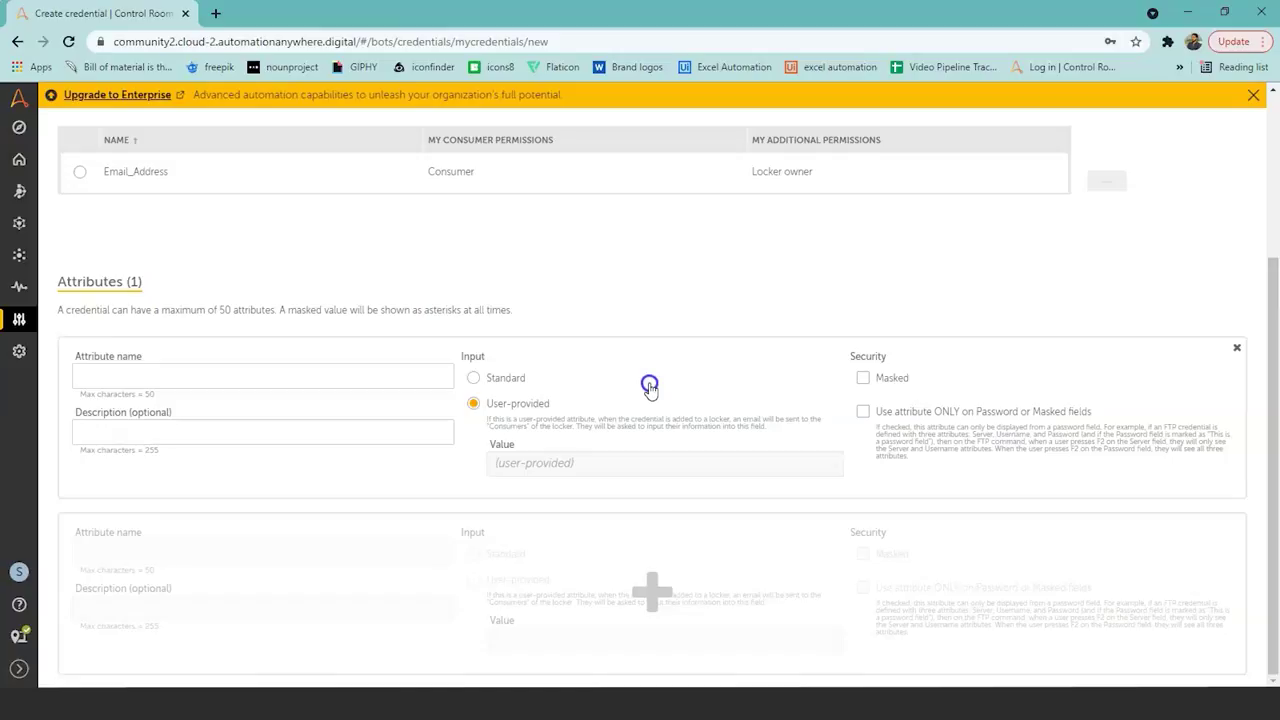
pyautogui.click(476, 378)
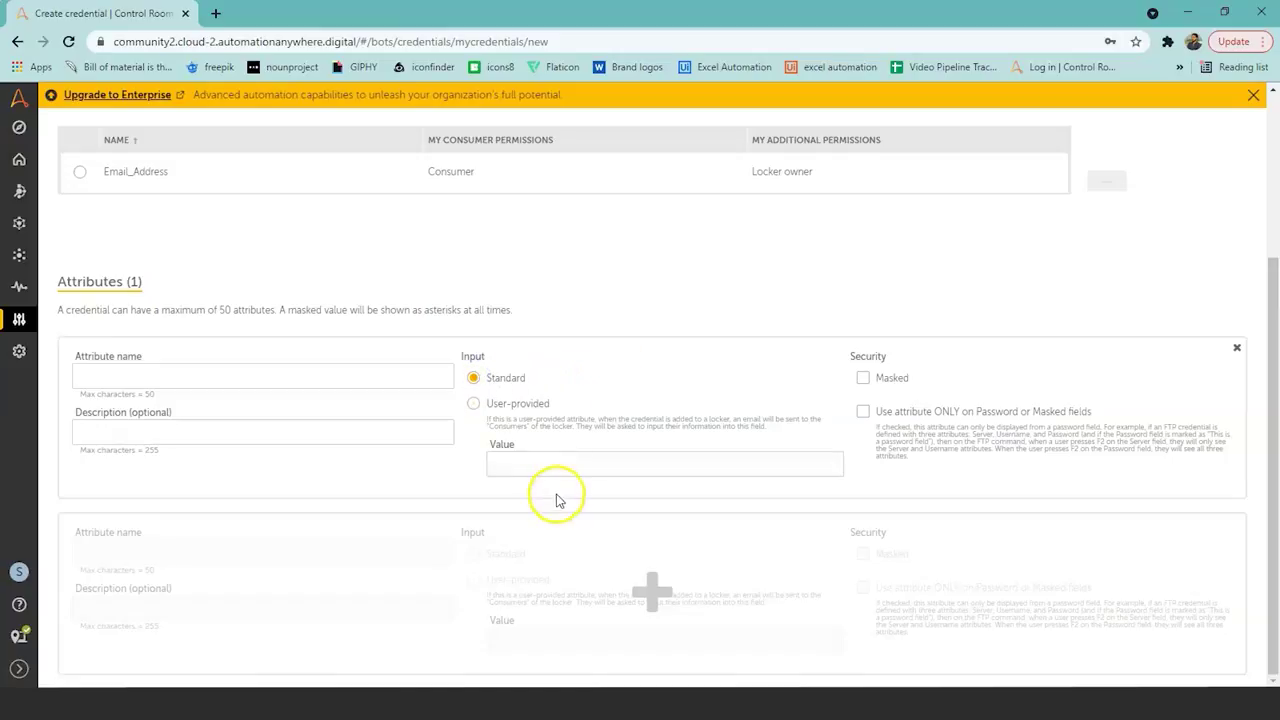
# - Mask the first attribute's value in the new credential and add a second attribute
pyautogui.click(503, 466)
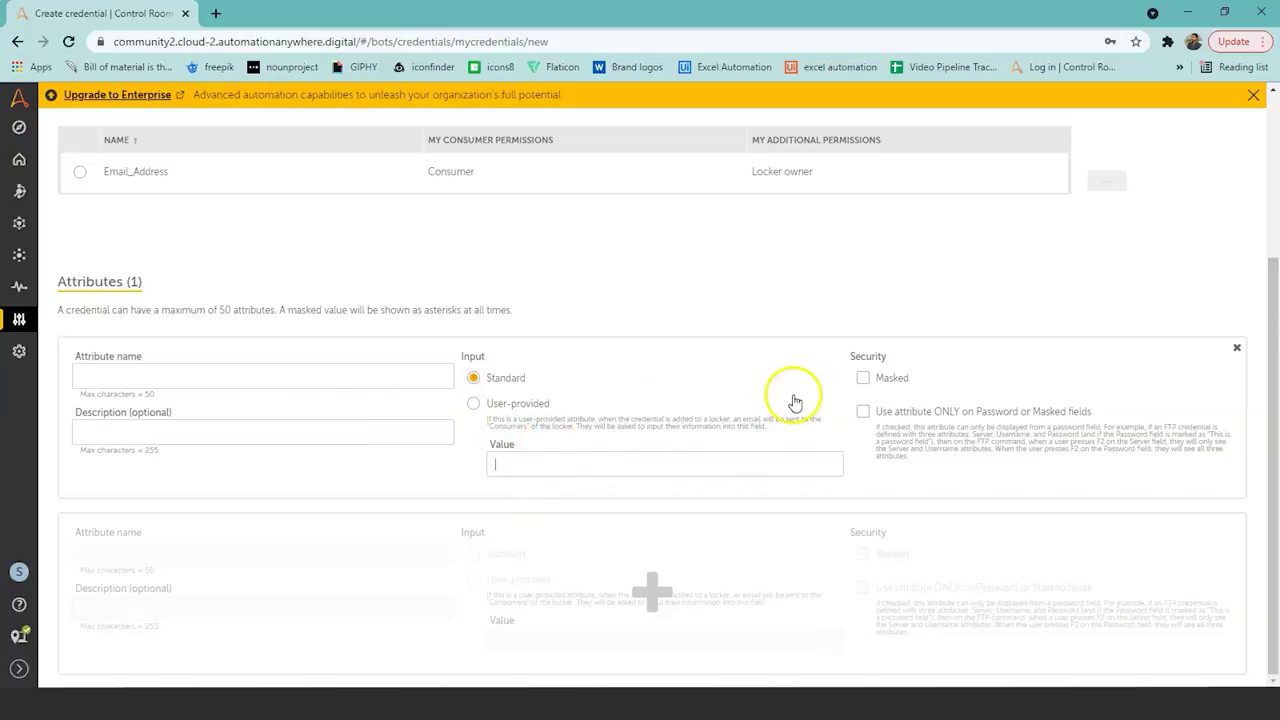
pyautogui.click(862, 378)
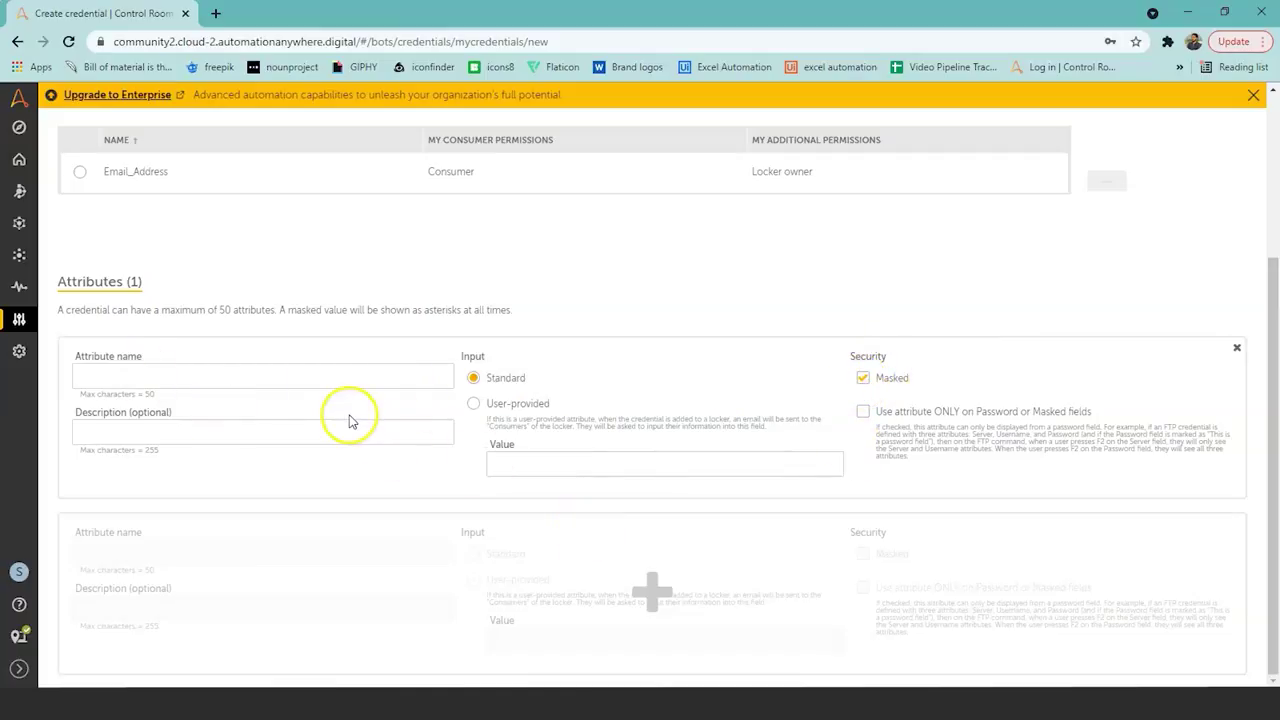
pyautogui.click(657, 600)
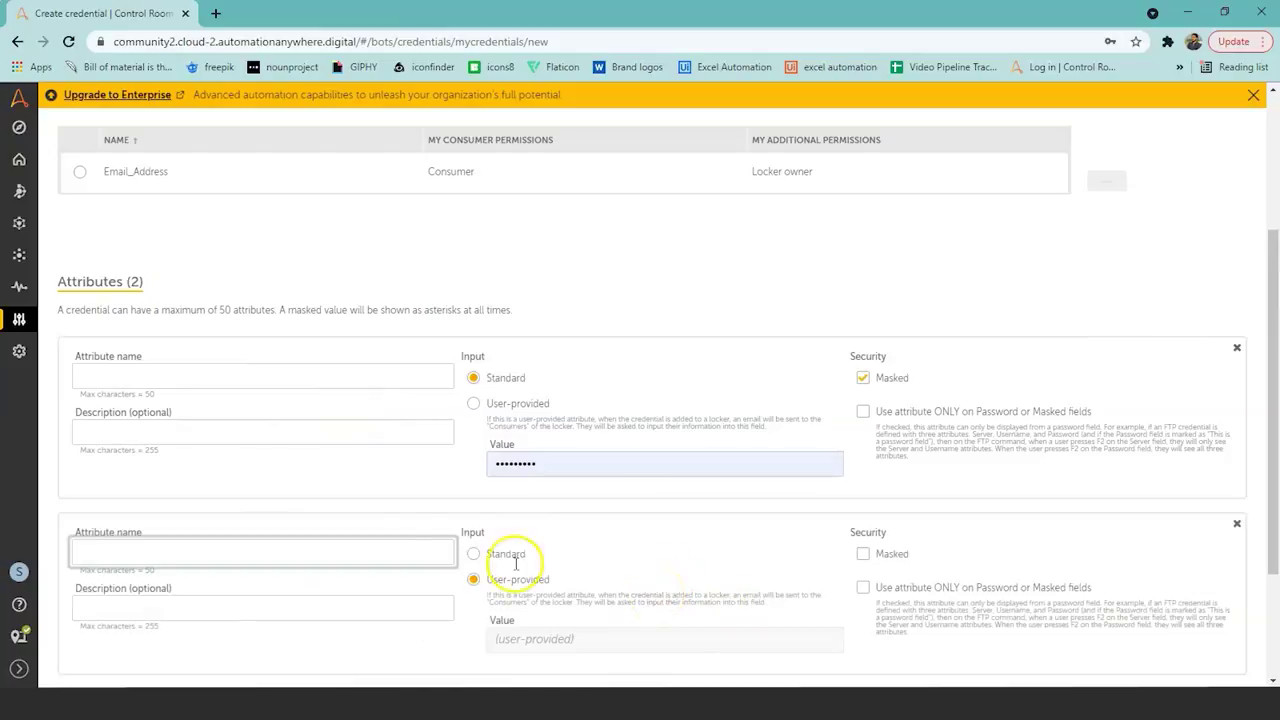
pyautogui.moveTo(1275, 390); pyautogui.dragTo(1260, 410)
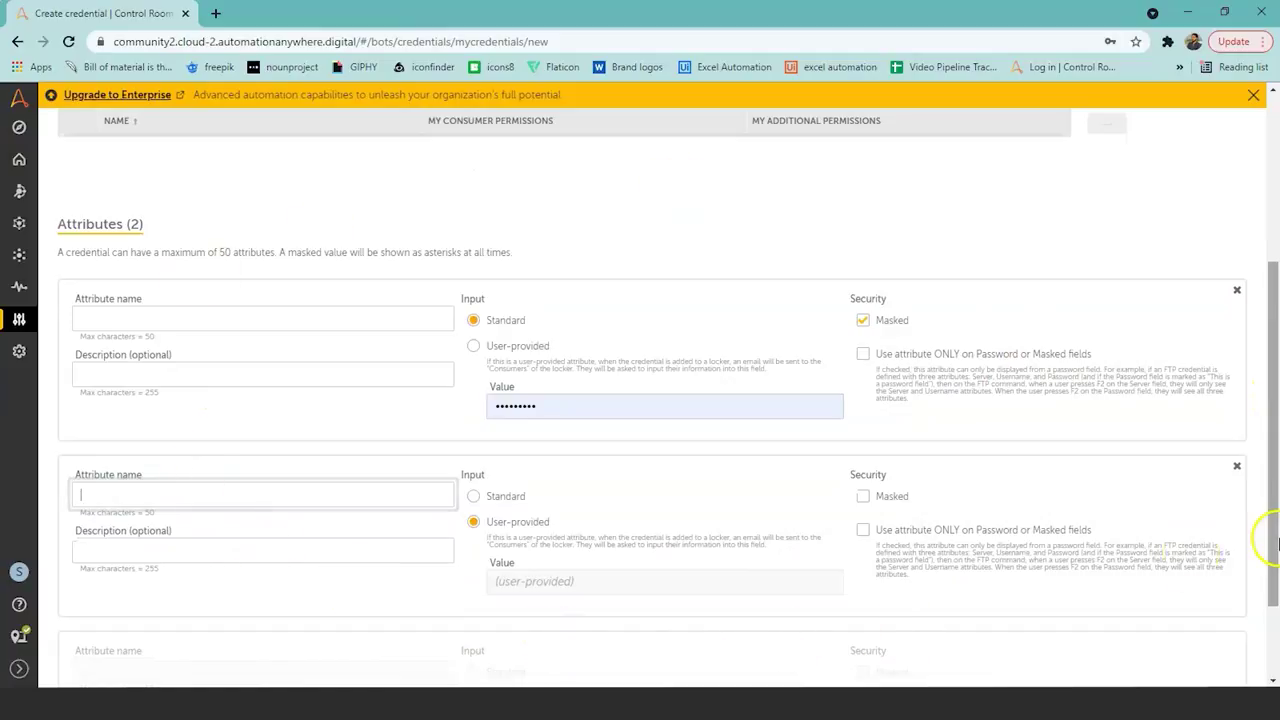
pyautogui.moveTo(1275, 540); pyautogui.dragTo(1266, 309)
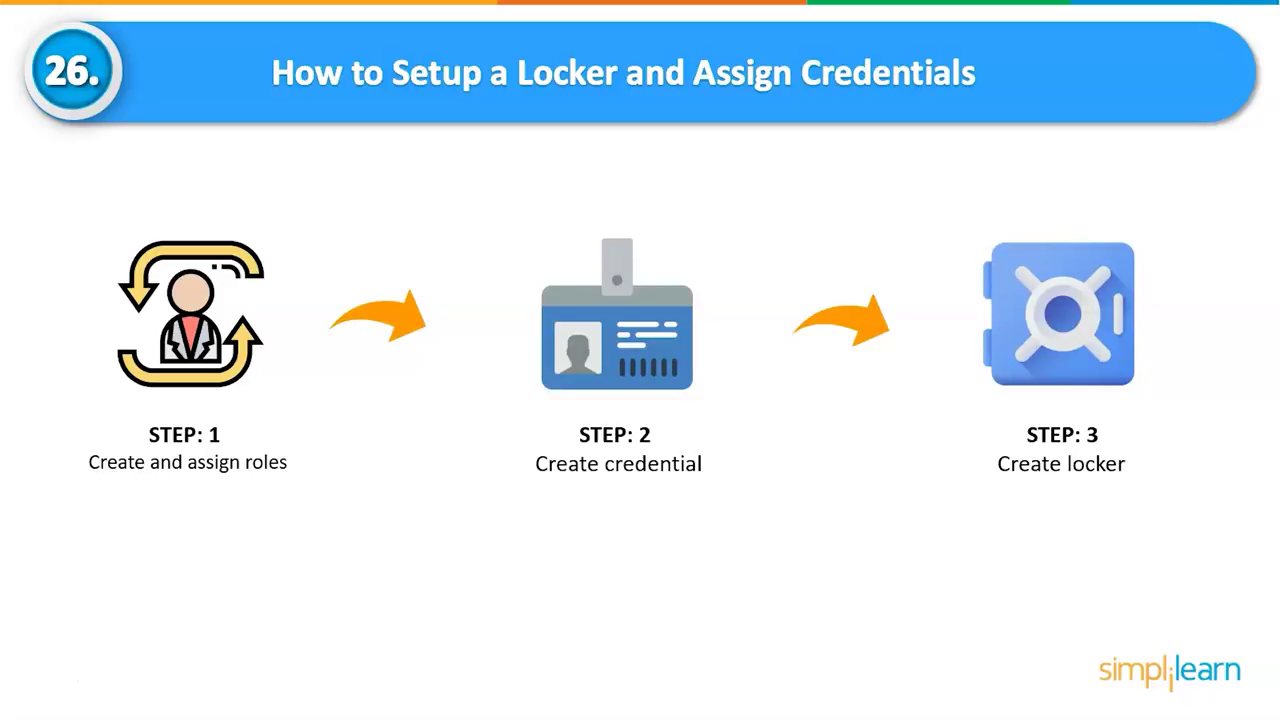
# - Switch from the slide show to the Control Room and start a new locker from the Lockers list, checking its name and description fields
pyautogui.hotkey('alt', 'Tab')
pyautogui.hotkey('alt', 'Tab')
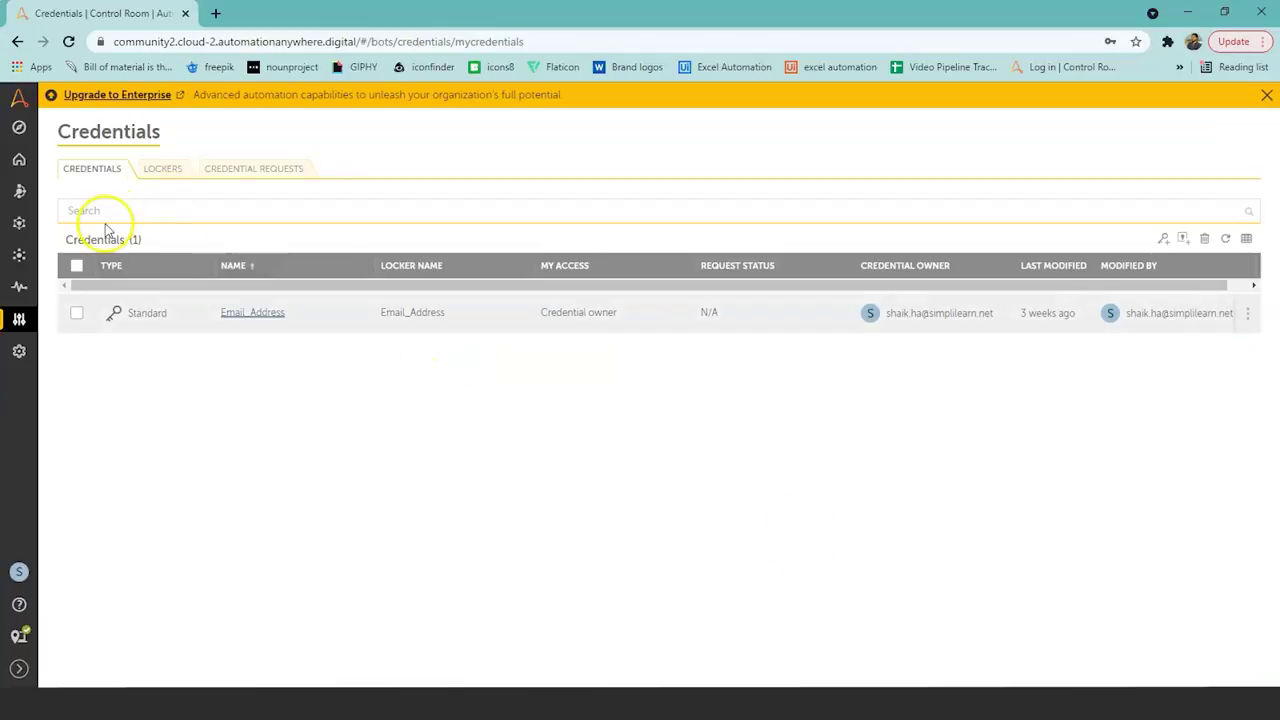
pyautogui.click(165, 172)
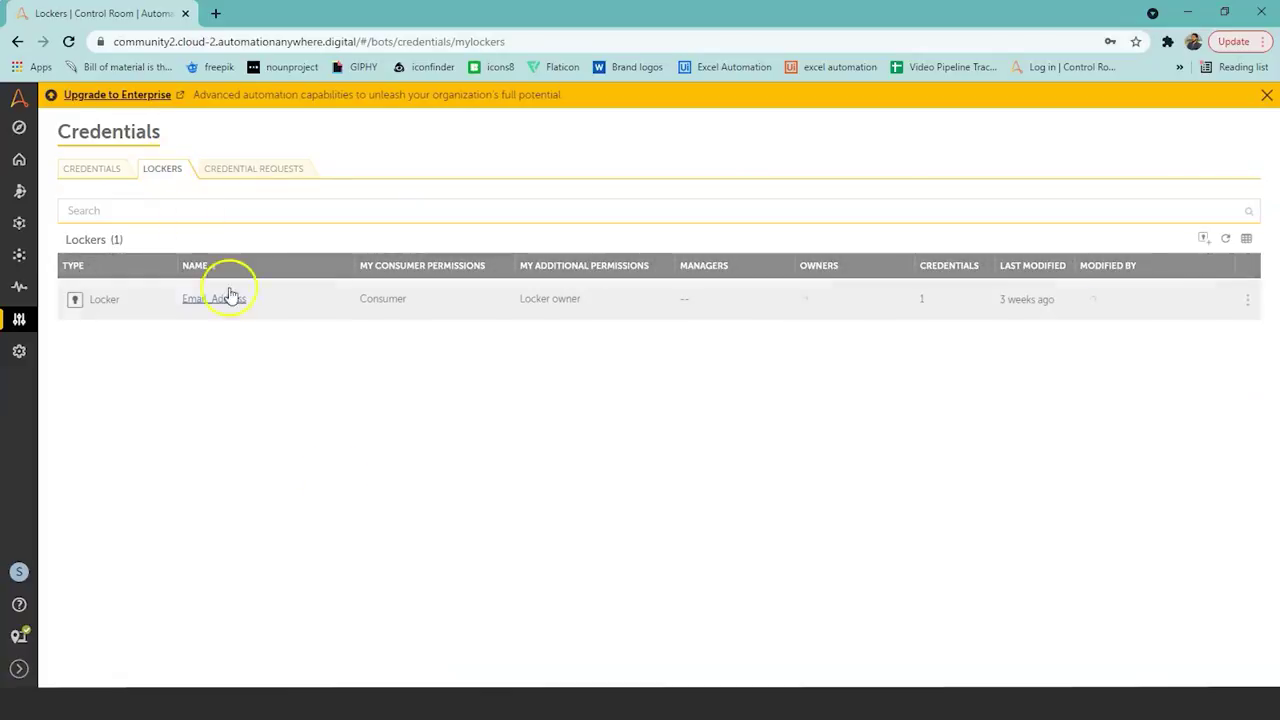
pyautogui.click(1205, 241)
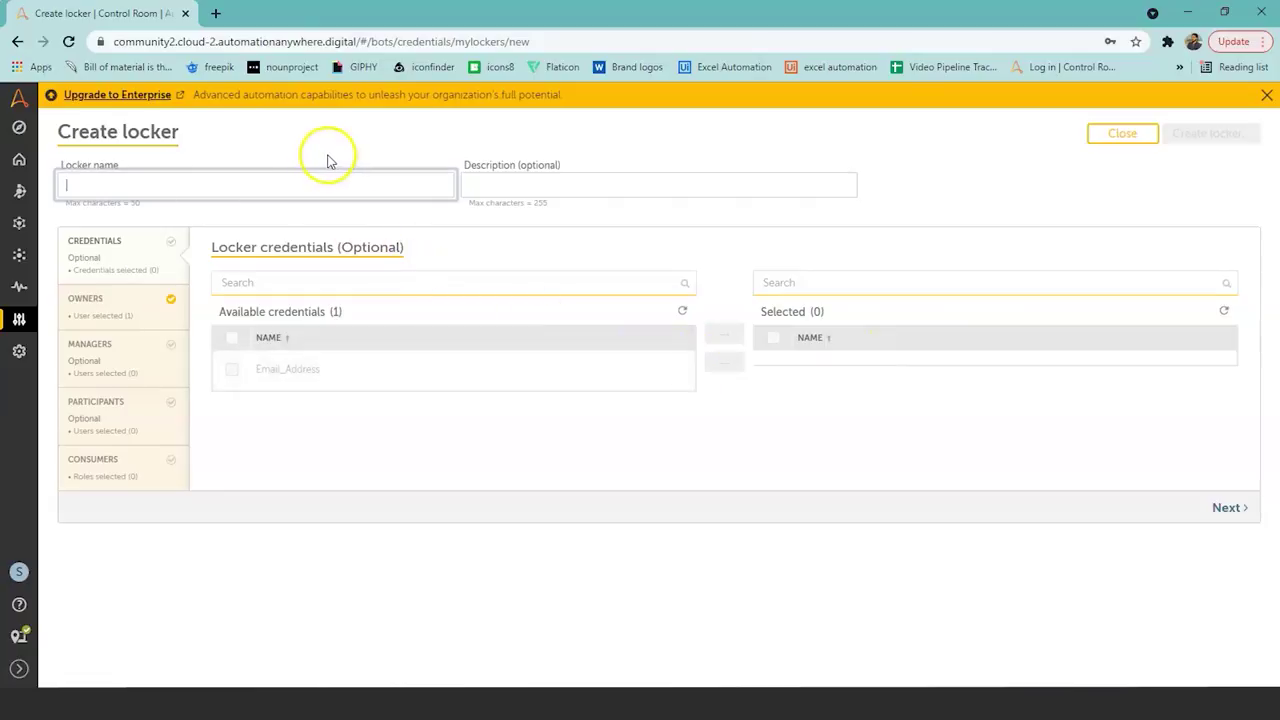
pyautogui.click(211, 184)
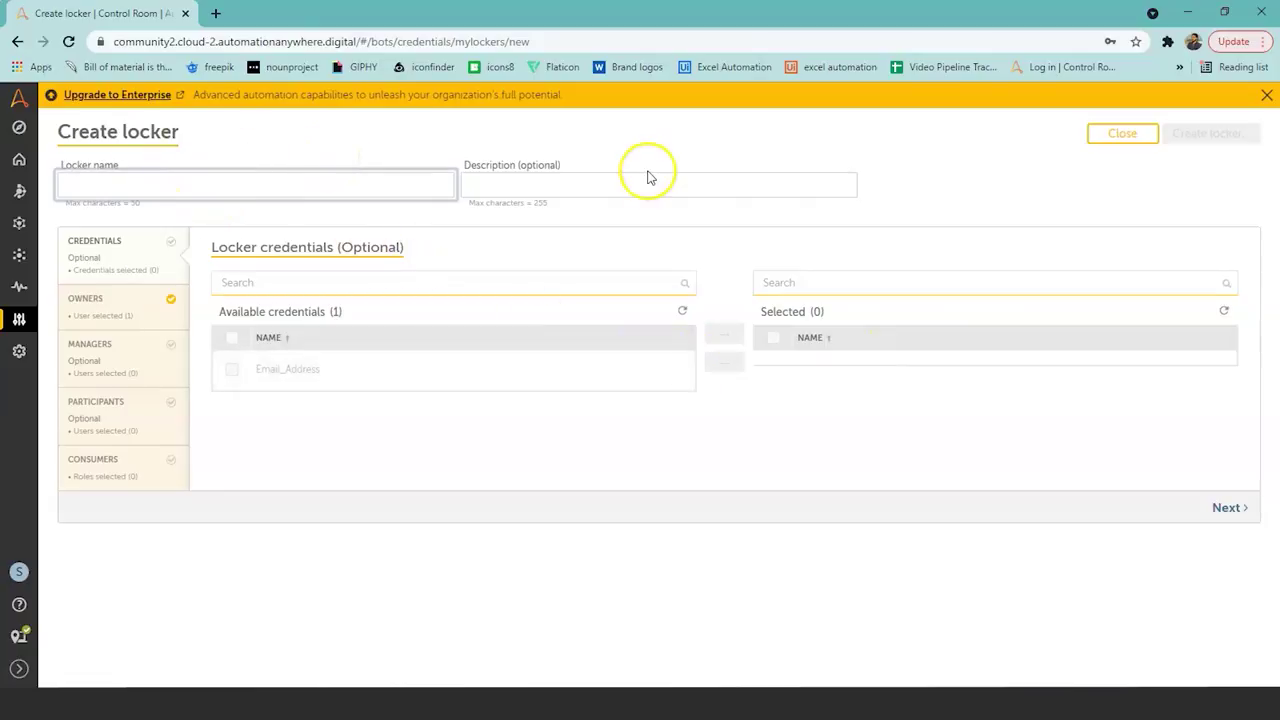
pyautogui.click(621, 187)
# - Review the new locker's Credentials, Owners, Managers, Participants and Consumers sections, including the CE_user role
pyautogui.click(116, 250)
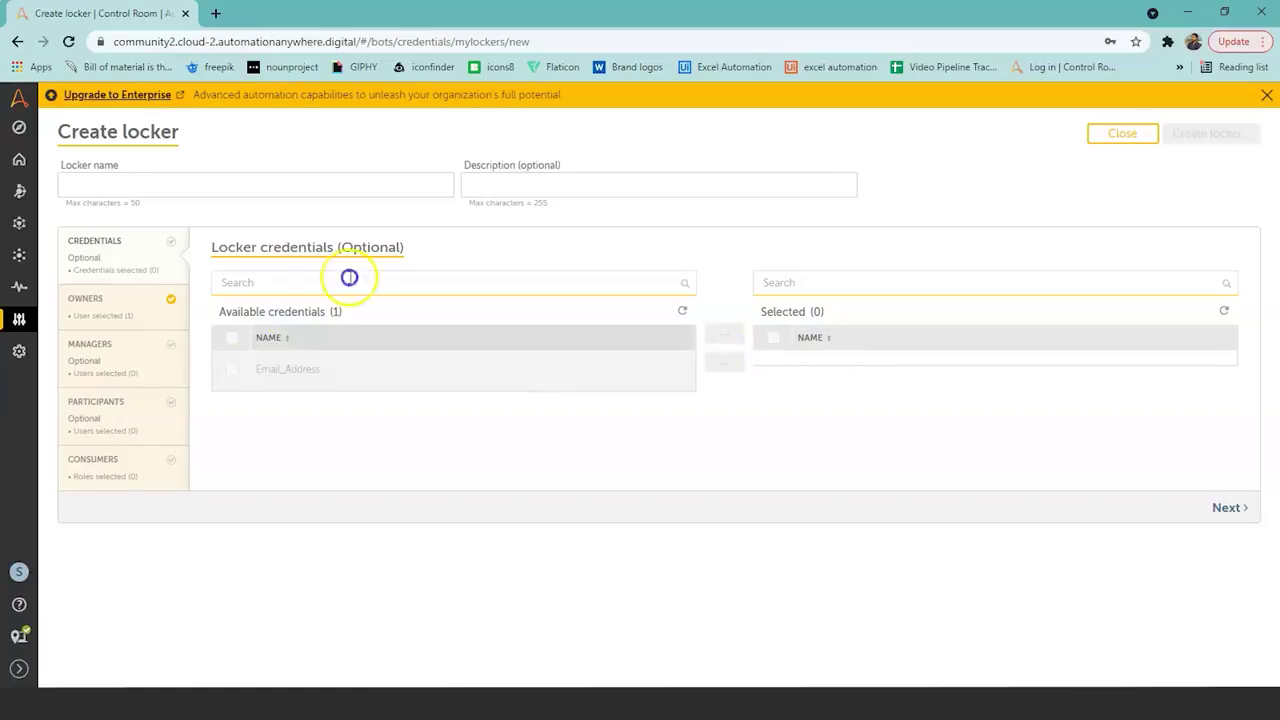
pyautogui.click(118, 305)
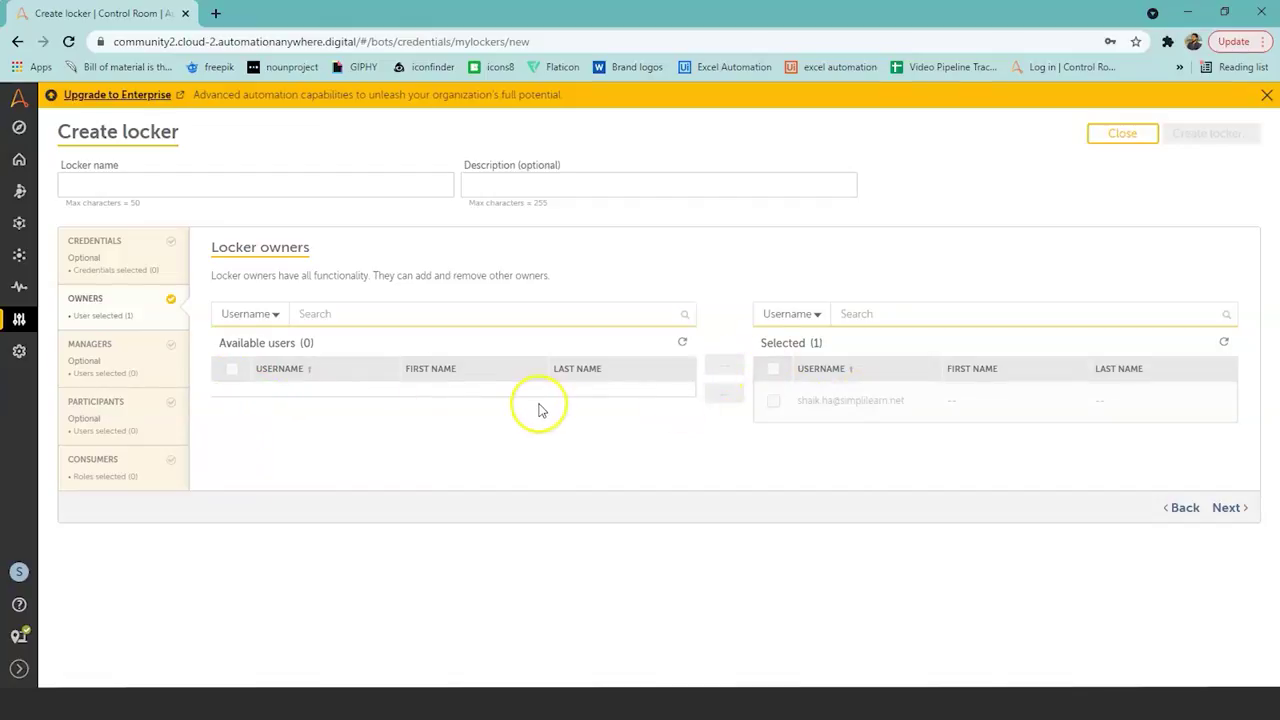
pyautogui.click(123, 362)
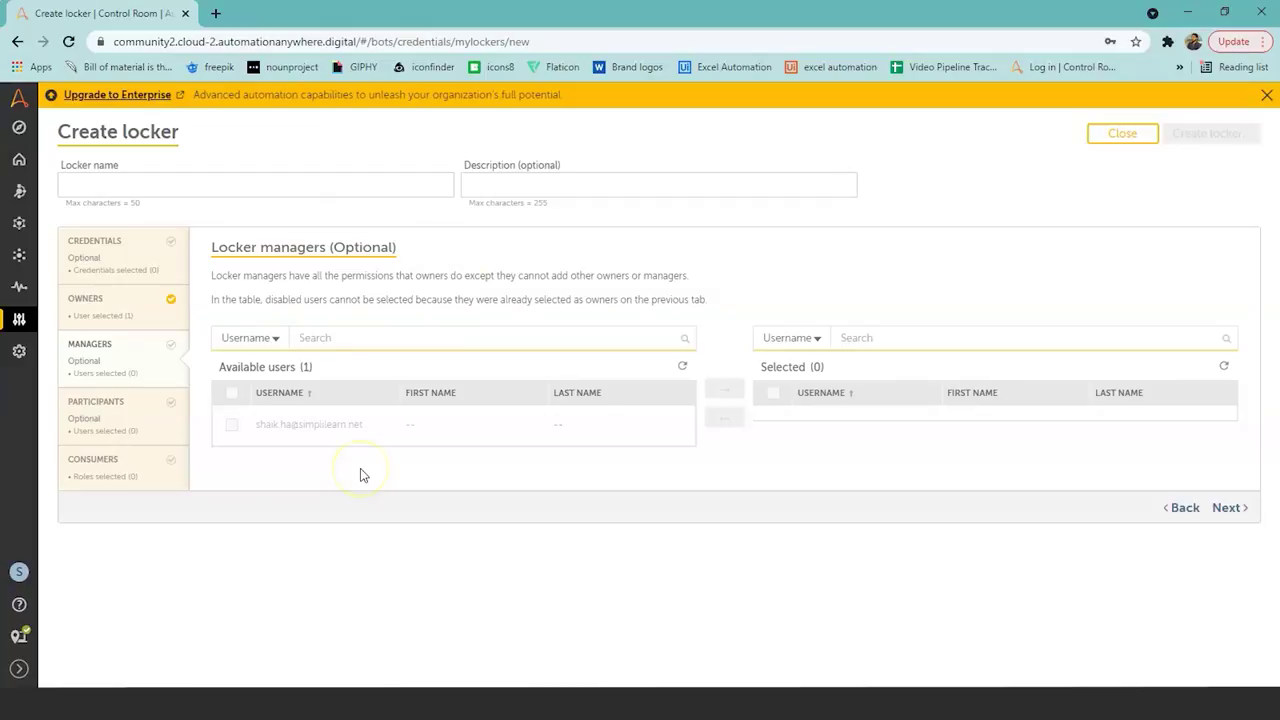
pyautogui.click(120, 421)
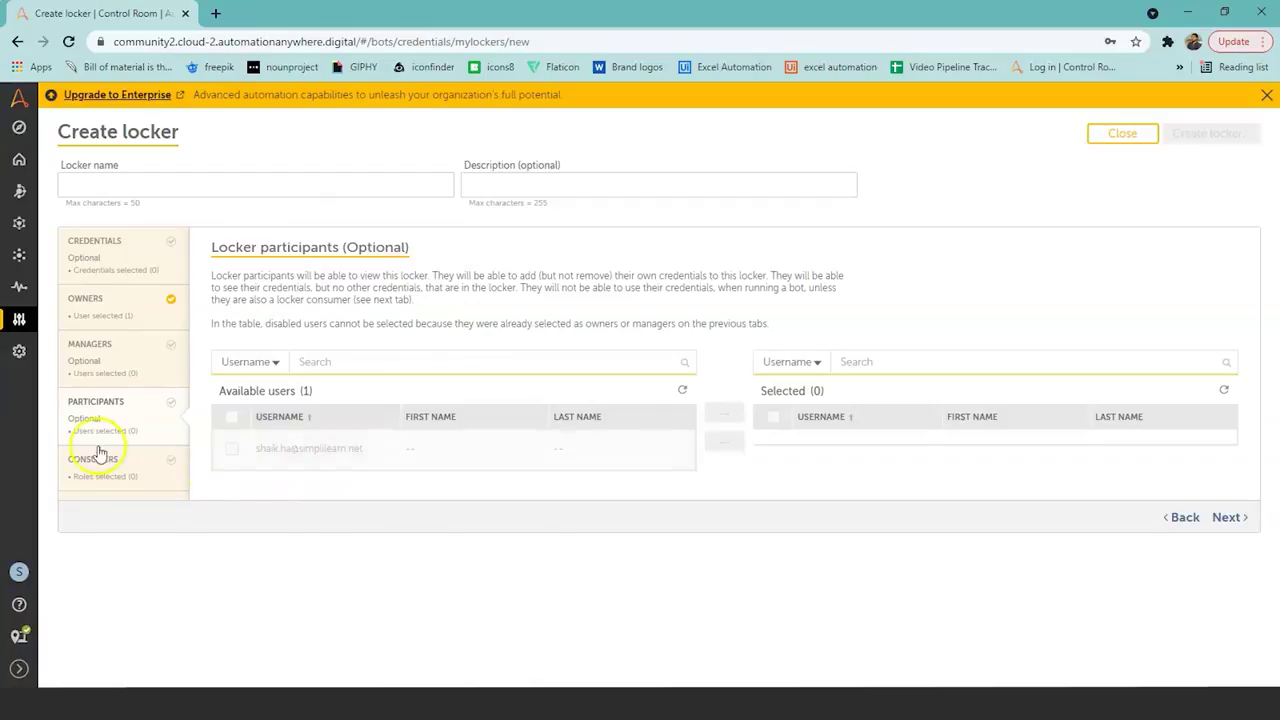
pyautogui.click(137, 468)
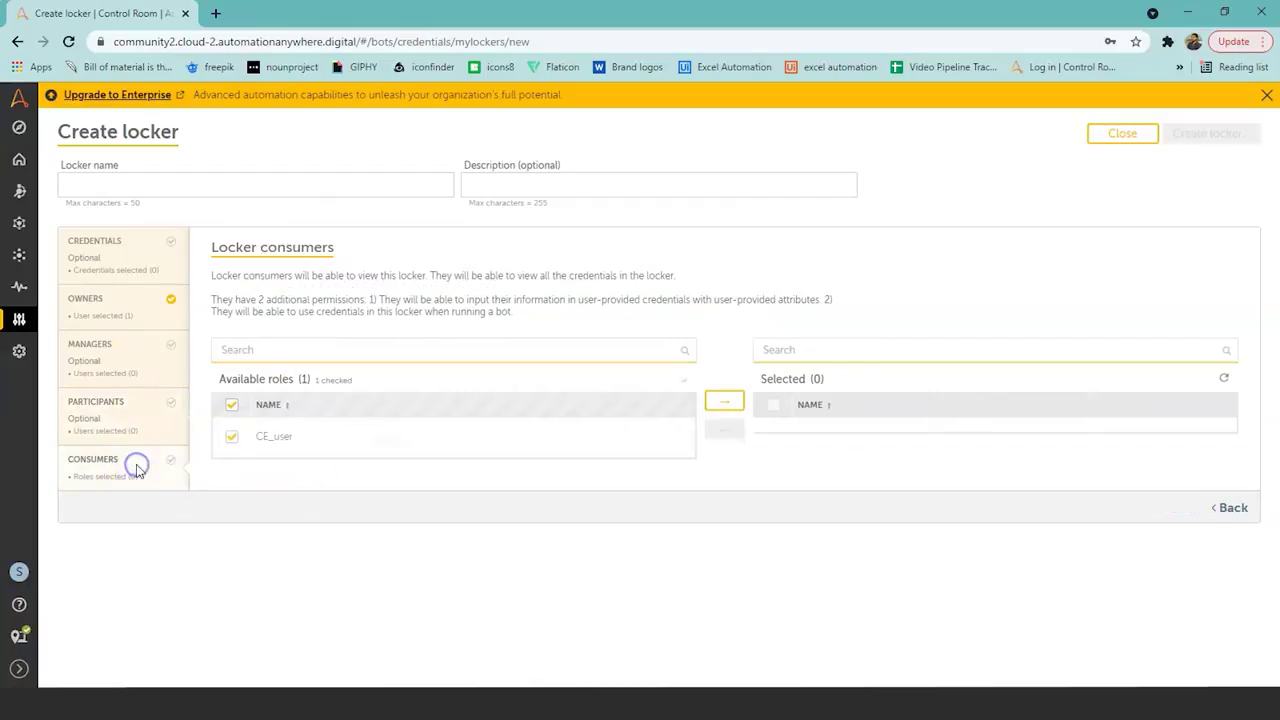
pyautogui.click(234, 443)
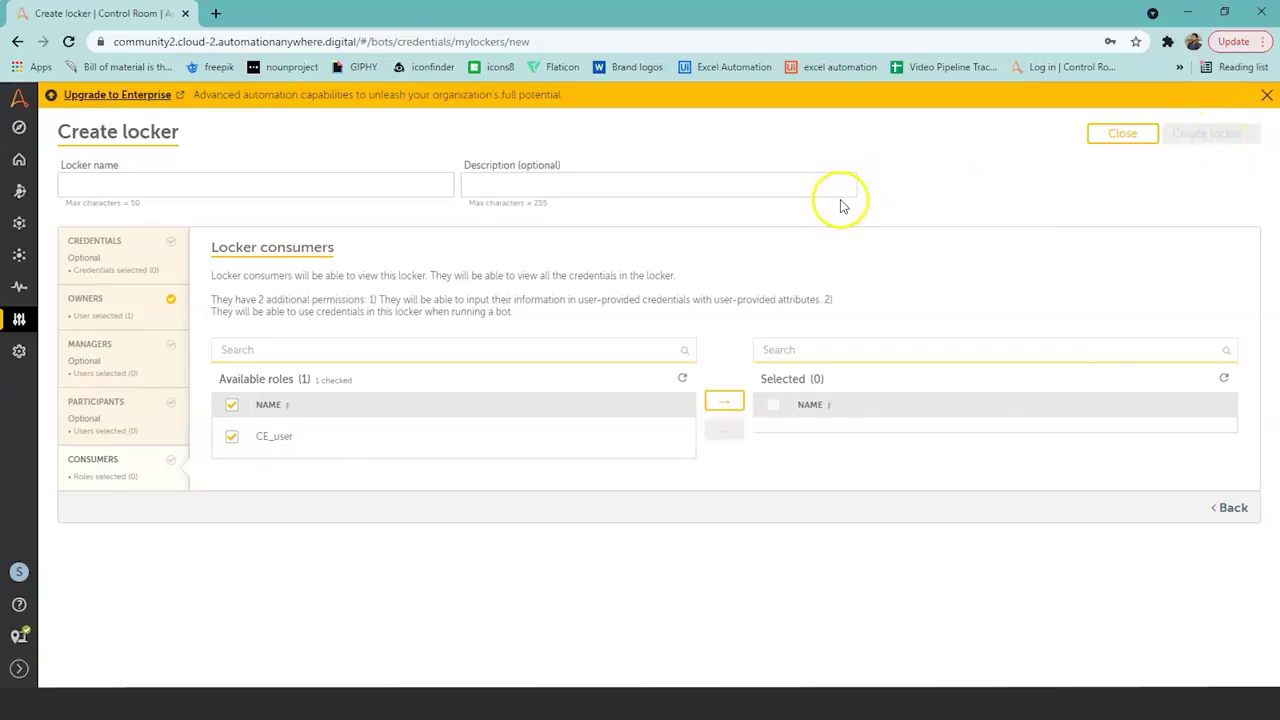
pyautogui.click(952, 190)
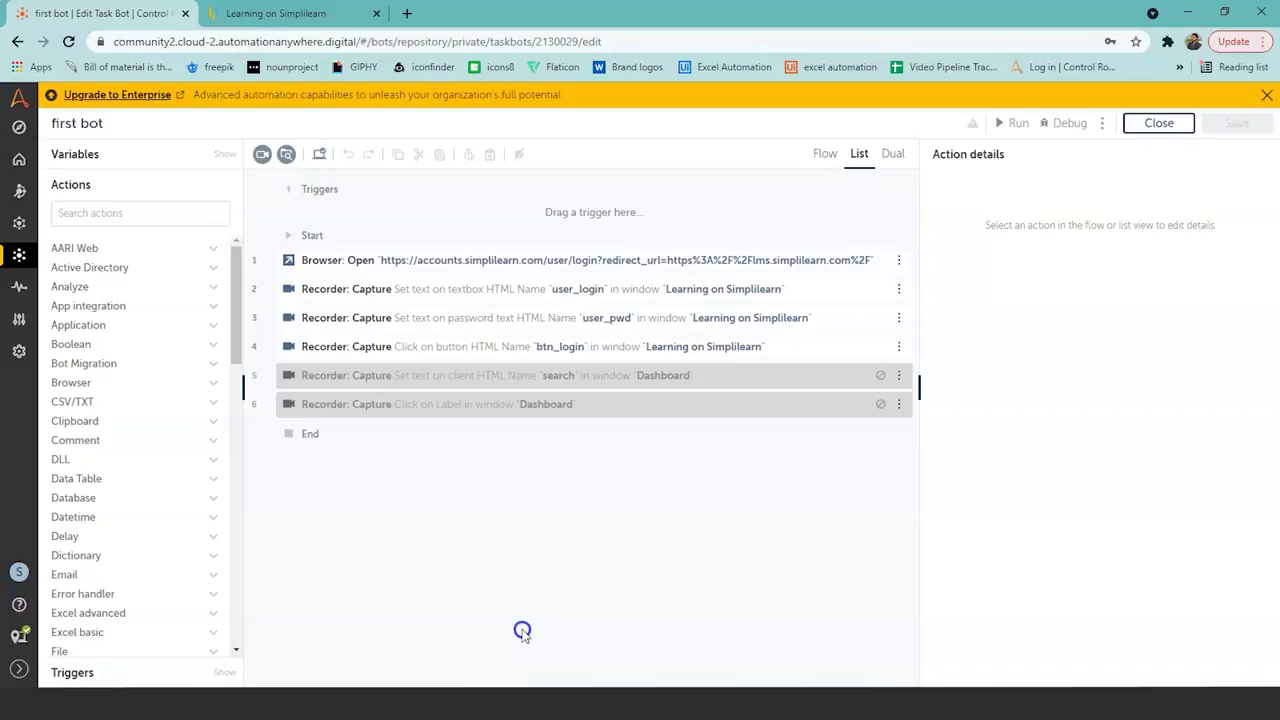
# - Inspect the first bot's Browser: Open action, including its New window option and the list of available browsers
pyautogui.click(330, 263)
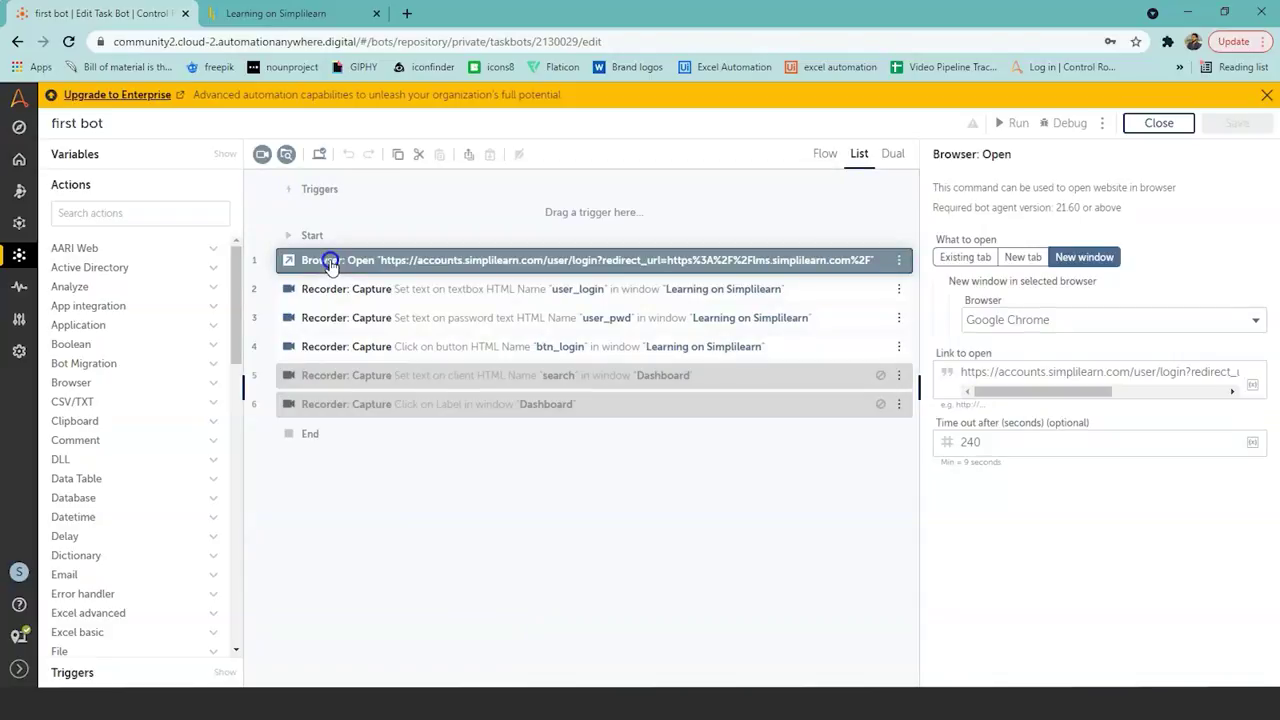
pyautogui.click(1087, 259)
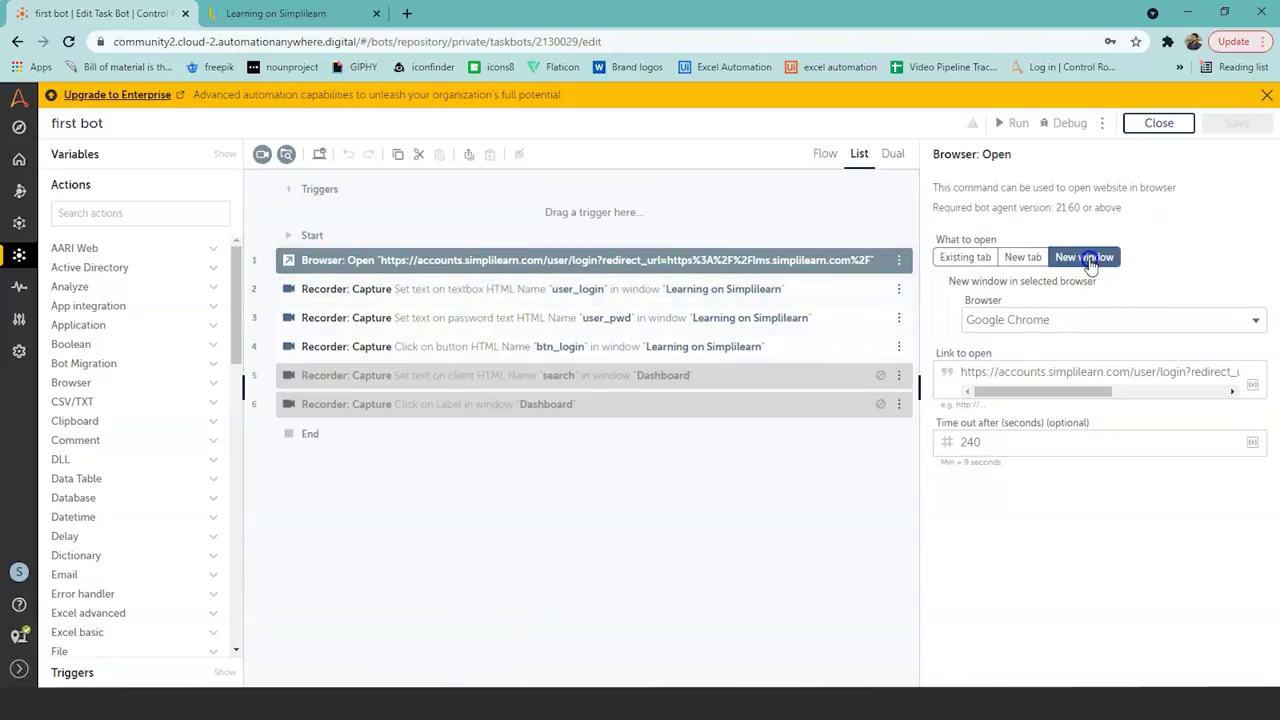
pyautogui.click(1257, 327)
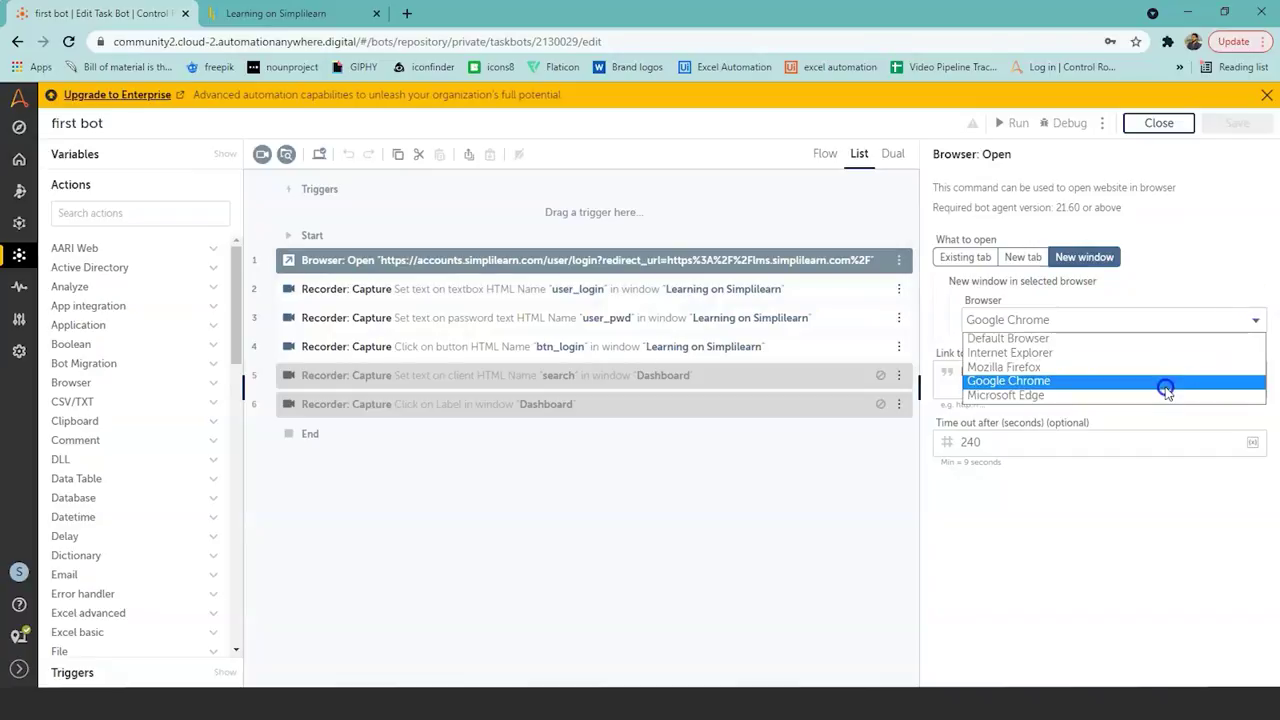
pyautogui.click(1145, 540)
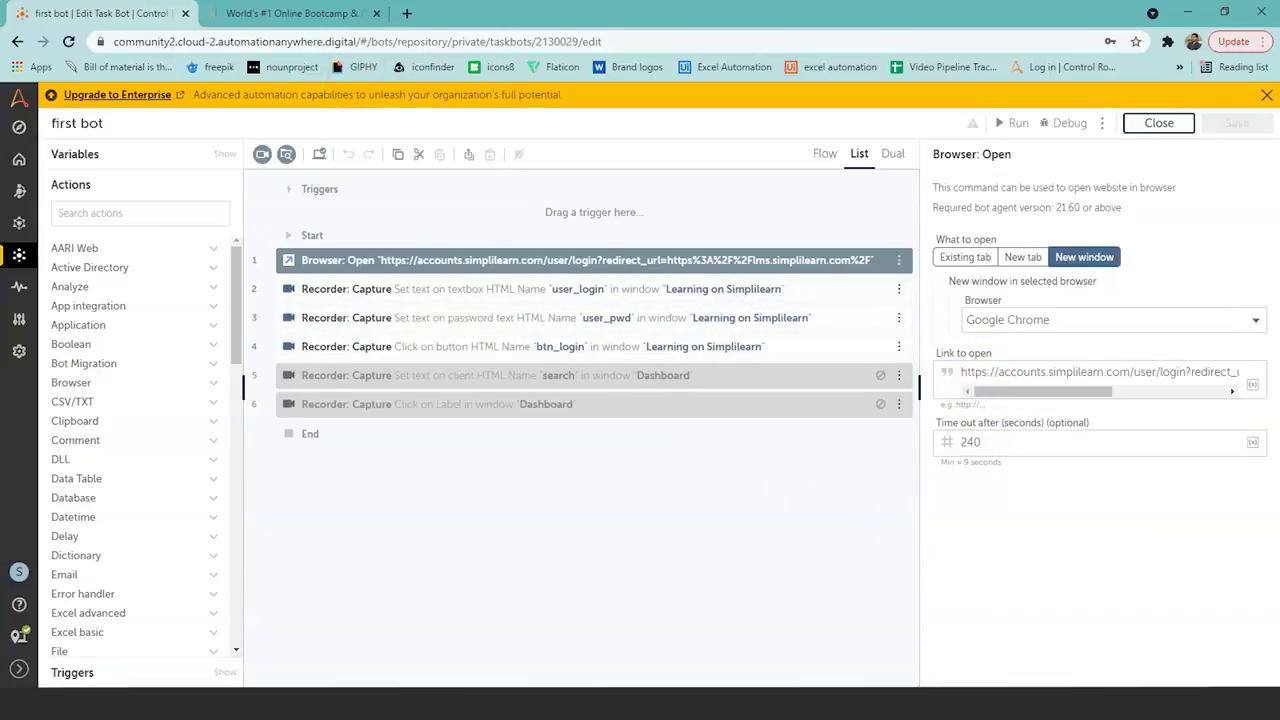
# - Open the Simplilearn site's login page to view its address, and return to the first bot
pyautogui.click(345, 14)
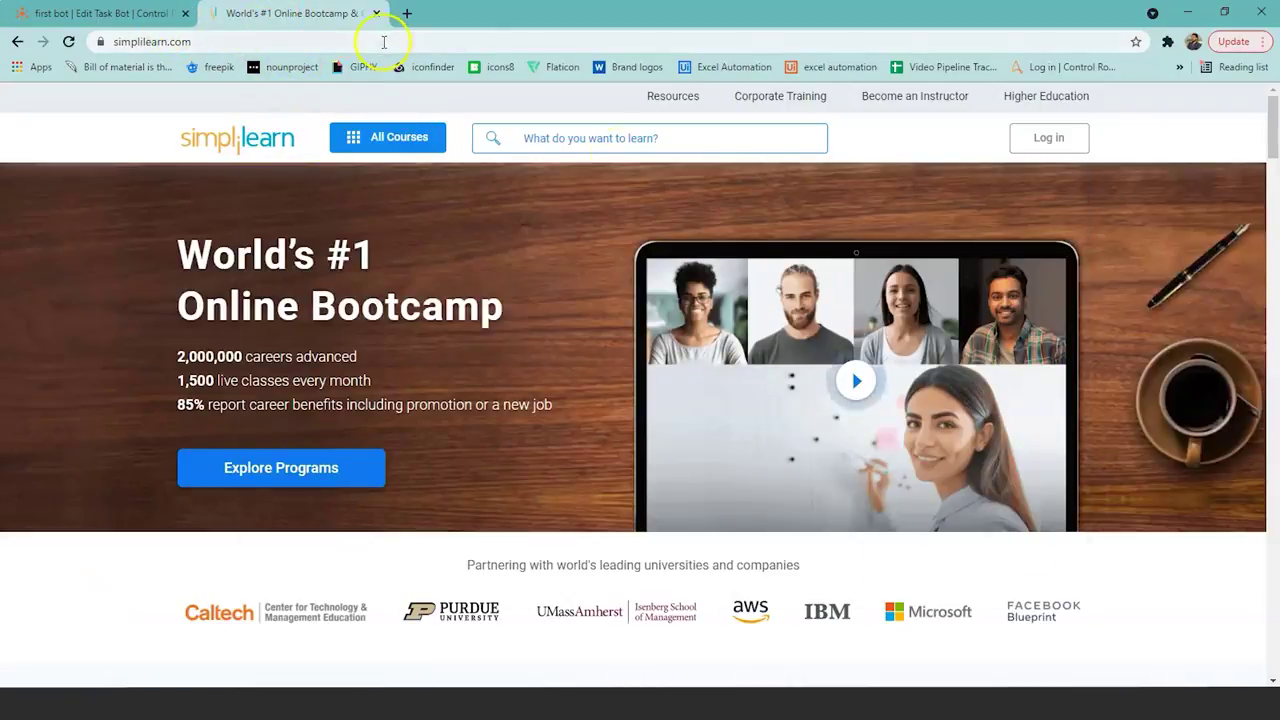
pyautogui.click(1049, 143)
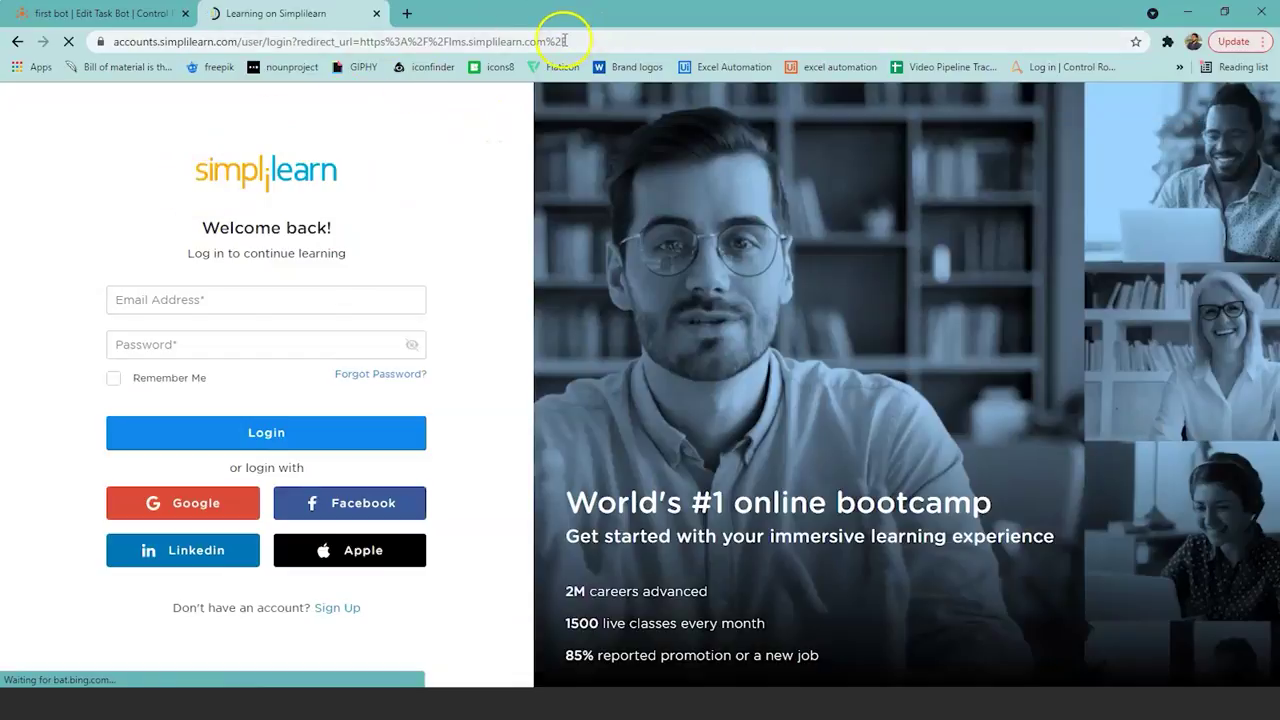
pyautogui.click(170, 14)
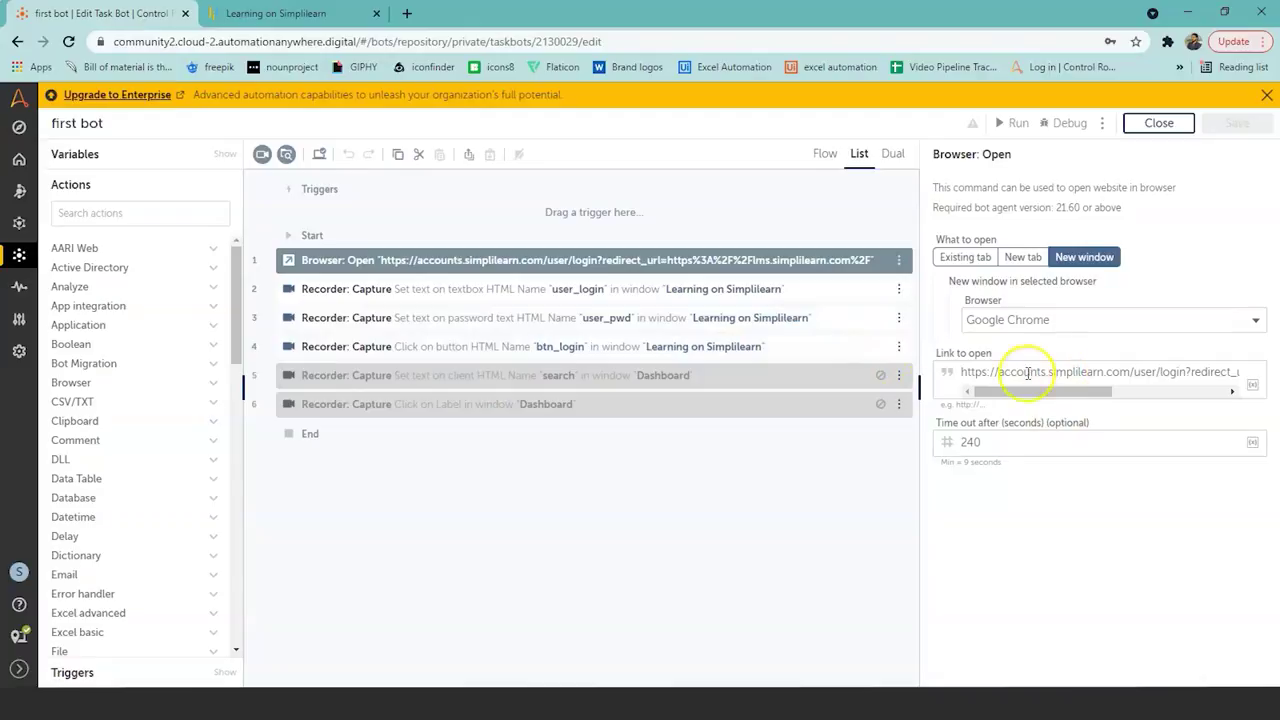
# - Inspect the Recorder: Capture action for the user_login textbox and compare it with the Simplilearn login page
pyautogui.click(318, 292)
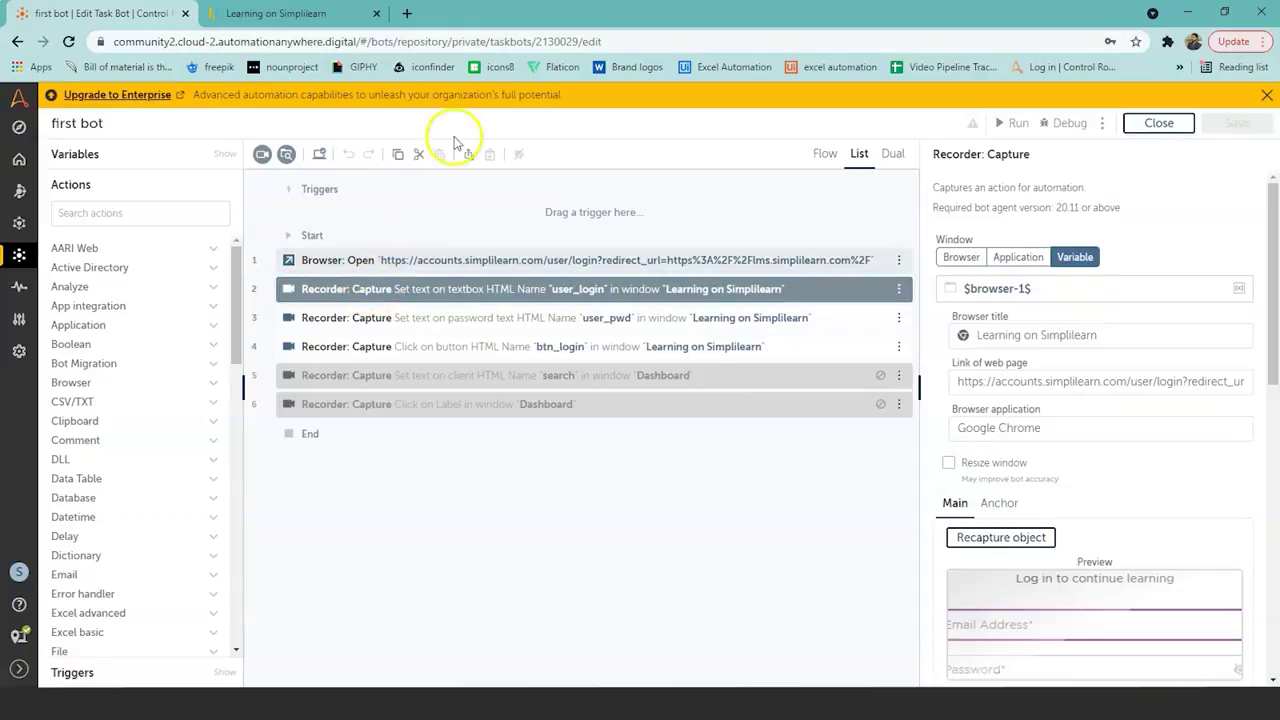
pyautogui.click(250, 15)
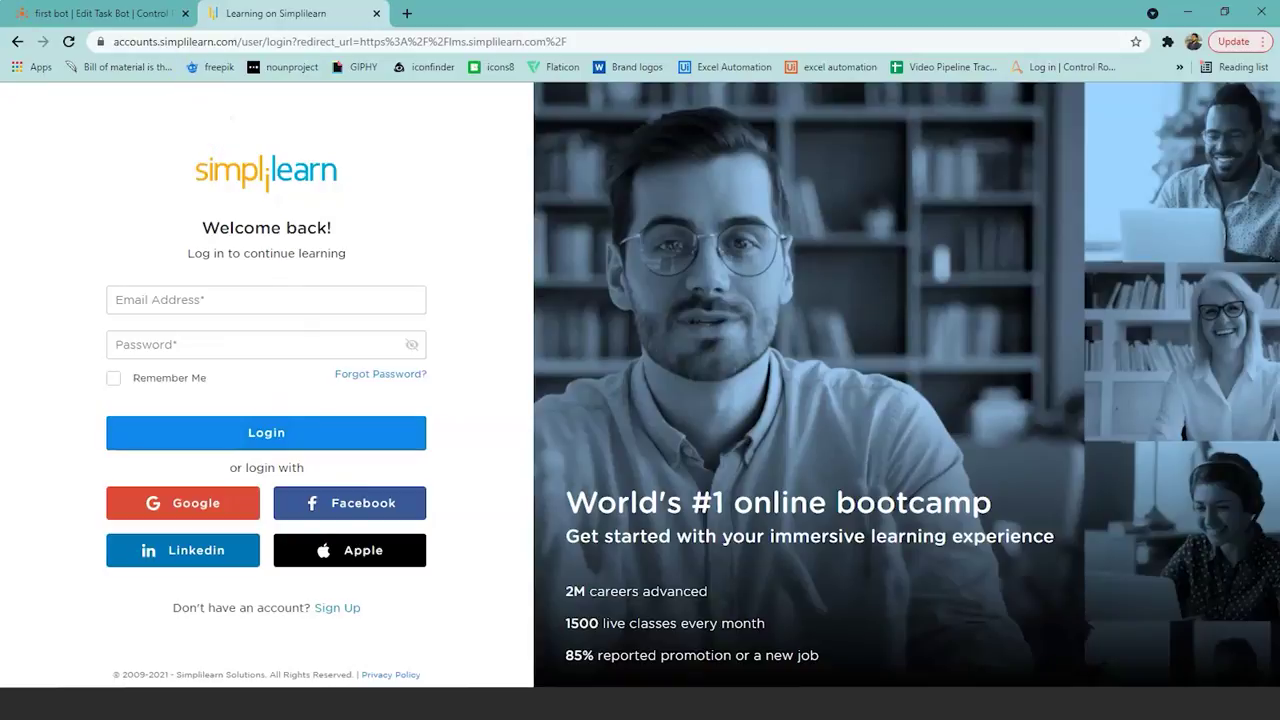
pyautogui.hotkey('ctrl', 'shift', 'Tab')
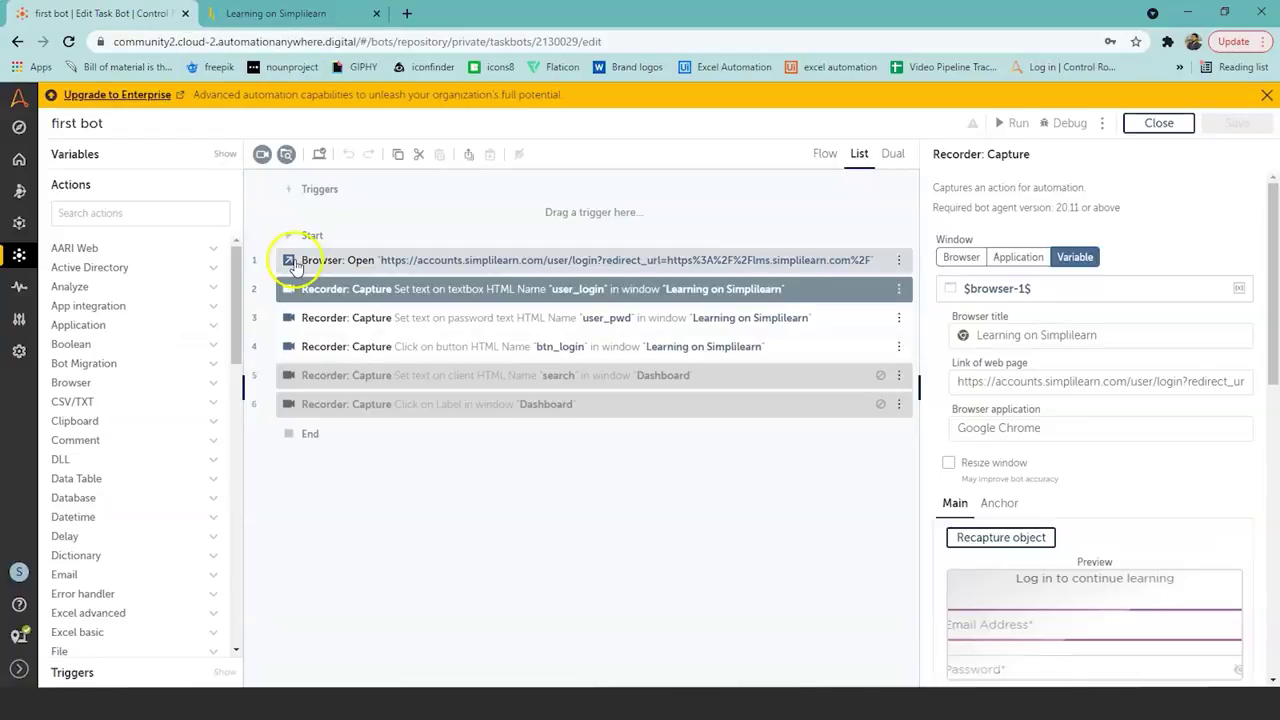
# - Run the first bot, return to its editor from the Simplilearn dashboard, and dismiss the run result
pyautogui.click(1015, 126)
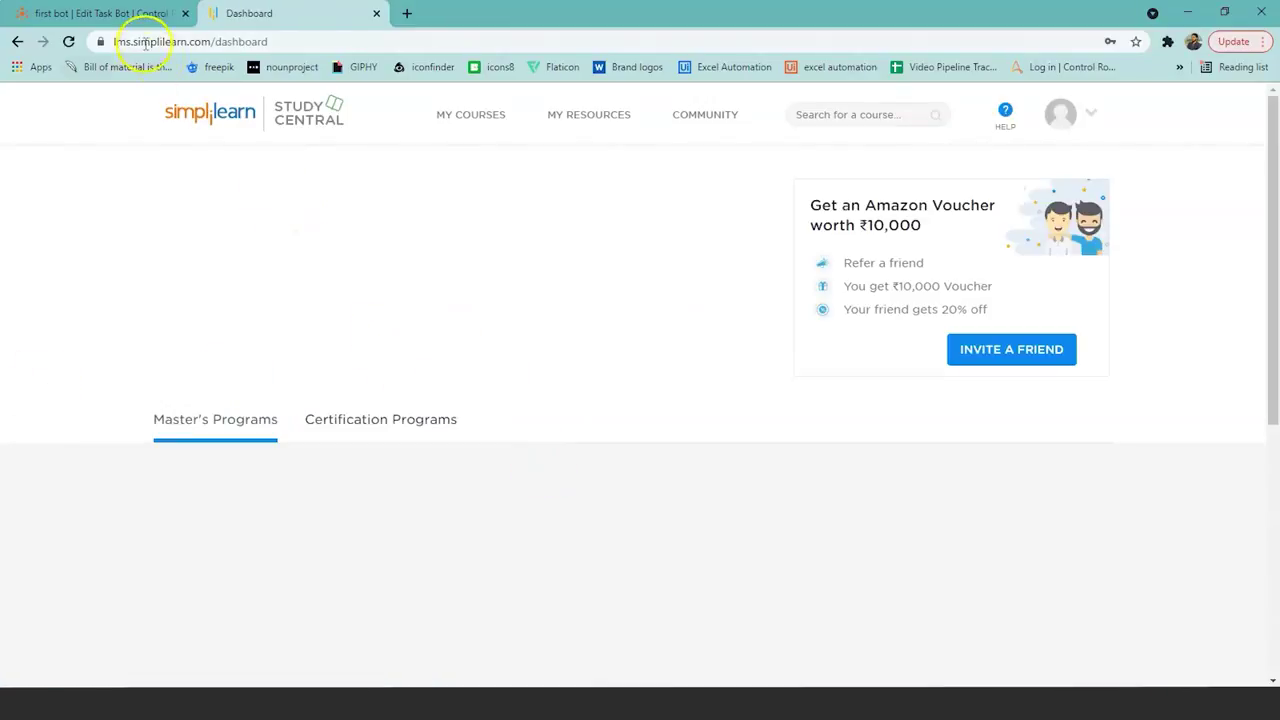
pyautogui.click(140, 15)
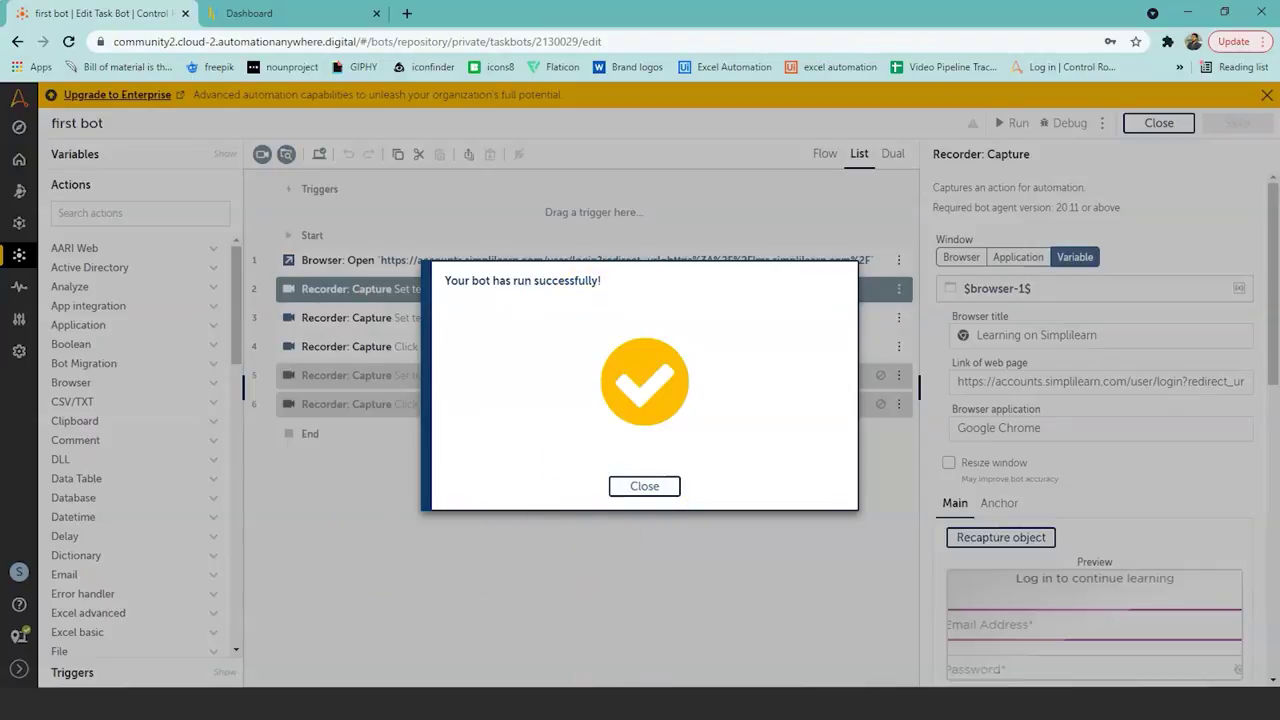
pyautogui.click(645, 487)
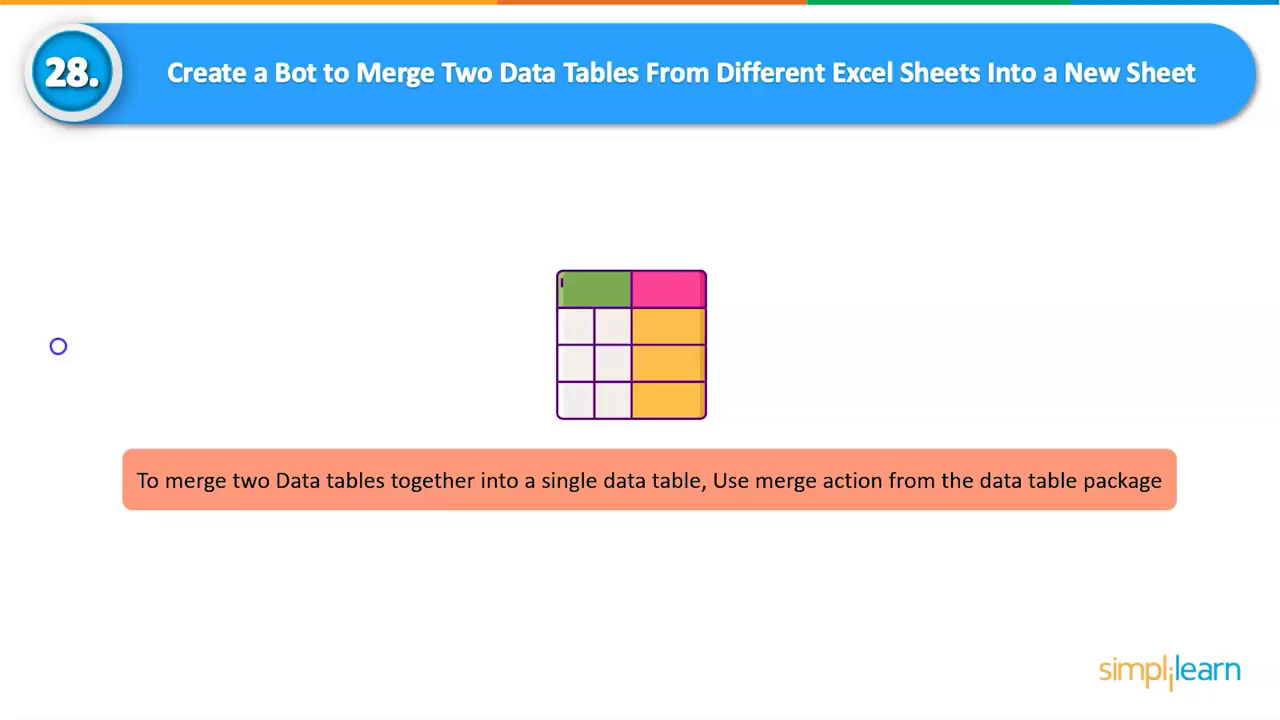
# - Show the desktop, open the file1 workbook in Excel to view its employee salary table, and minimize it
pyautogui.hotkey('alt', 'Tab')
pyautogui.press('super+d')
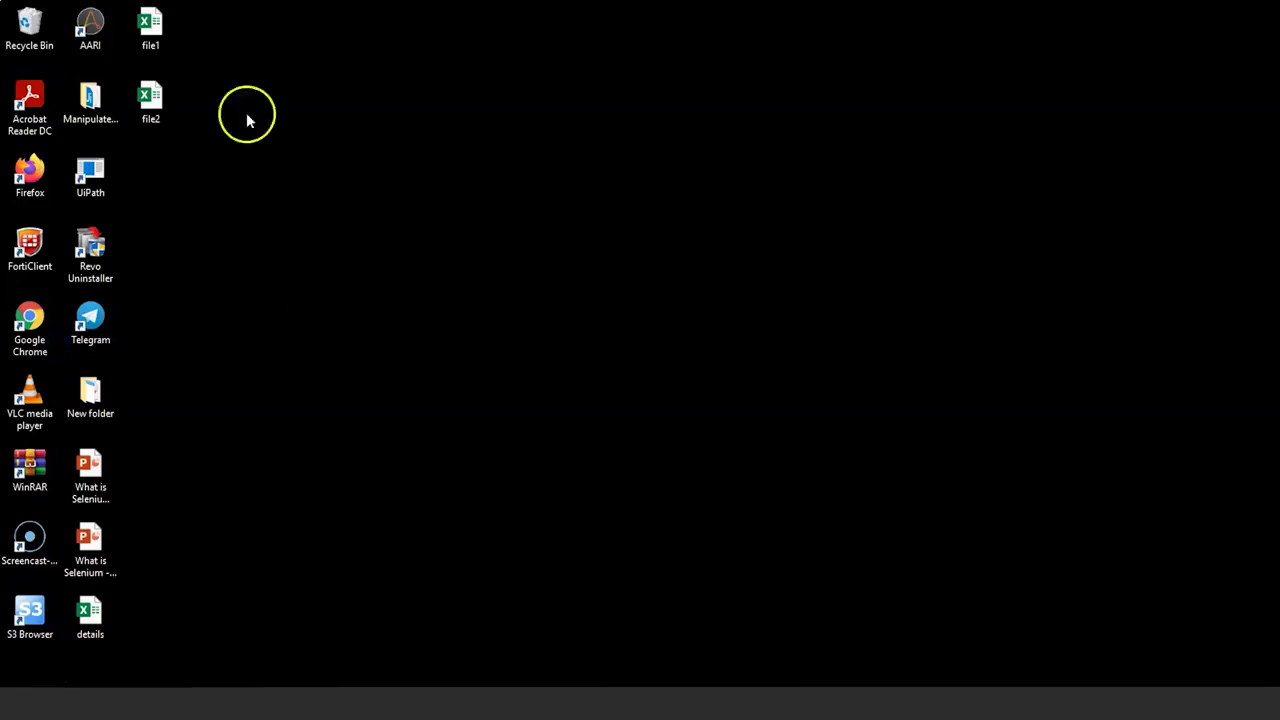
pyautogui.click(151, 32)
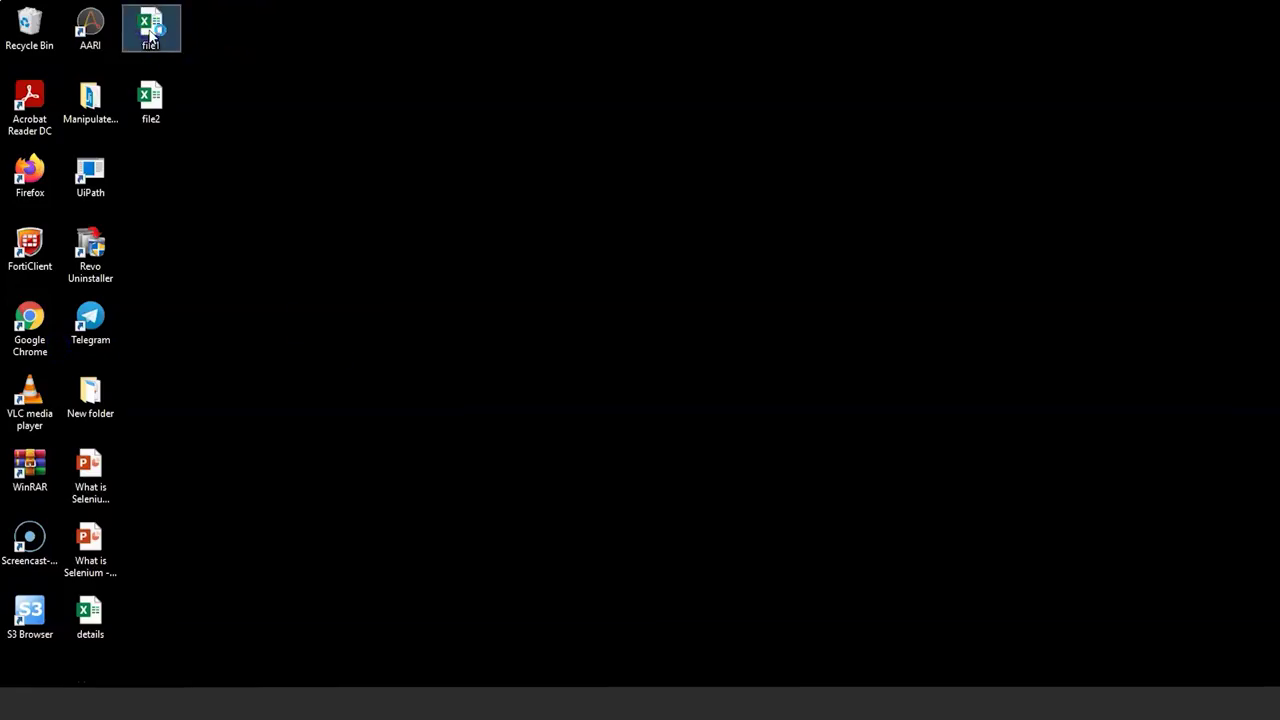
pyautogui.doubleClick(151, 32)
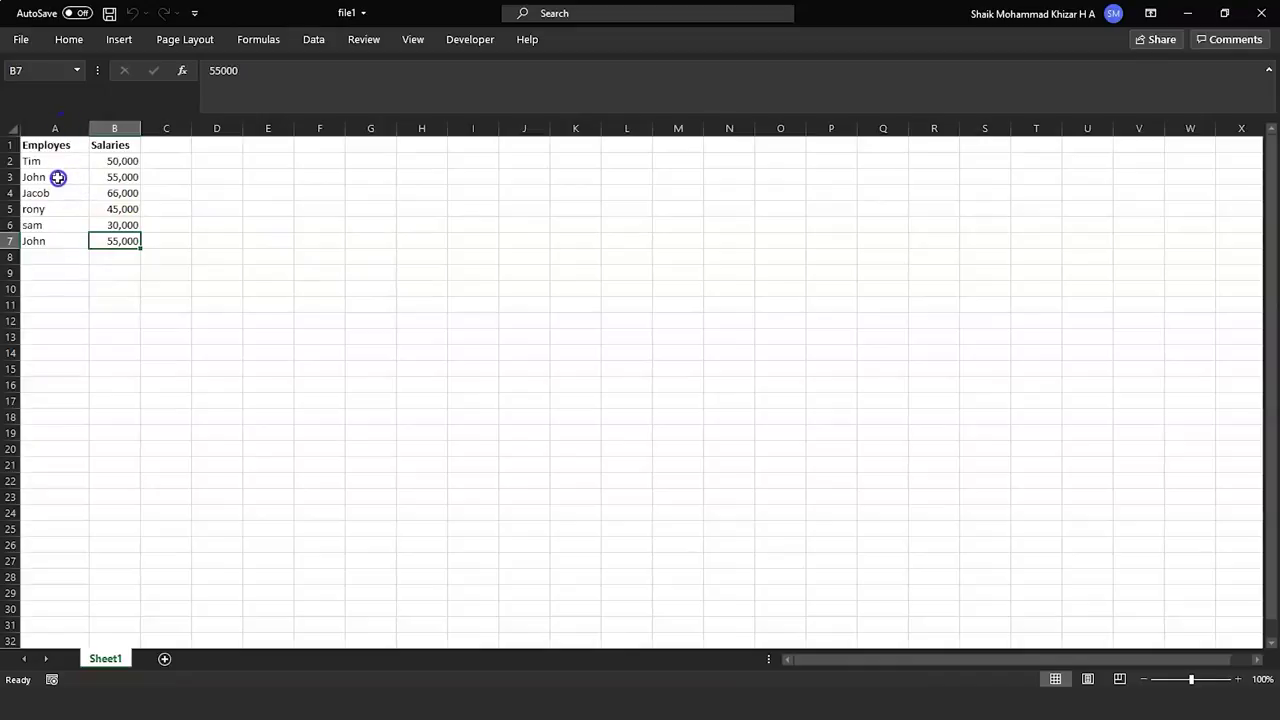
pyautogui.click(1193, 10)
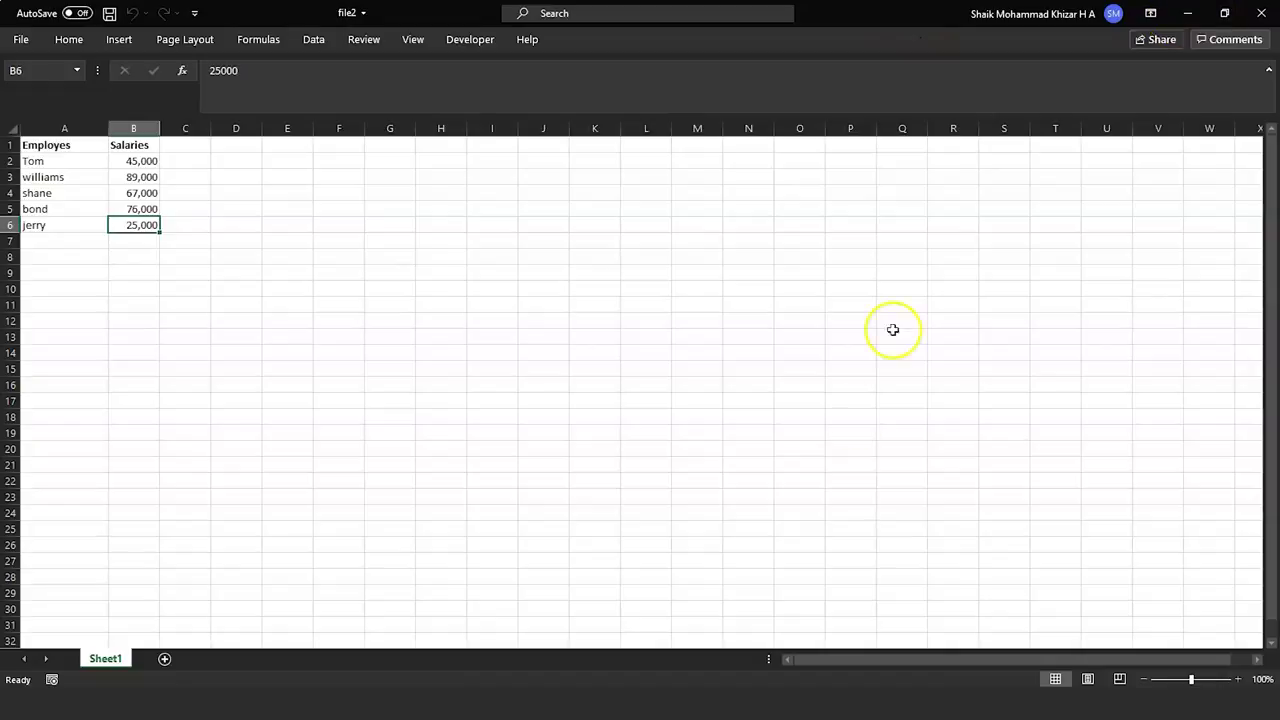
# - Switch from the file2 workbook to the Excel bot in the Control Room and inspect the File1 step's Excel advanced: Open action
pyautogui.moveTo(585, 688)
pyautogui.click(623, 645)
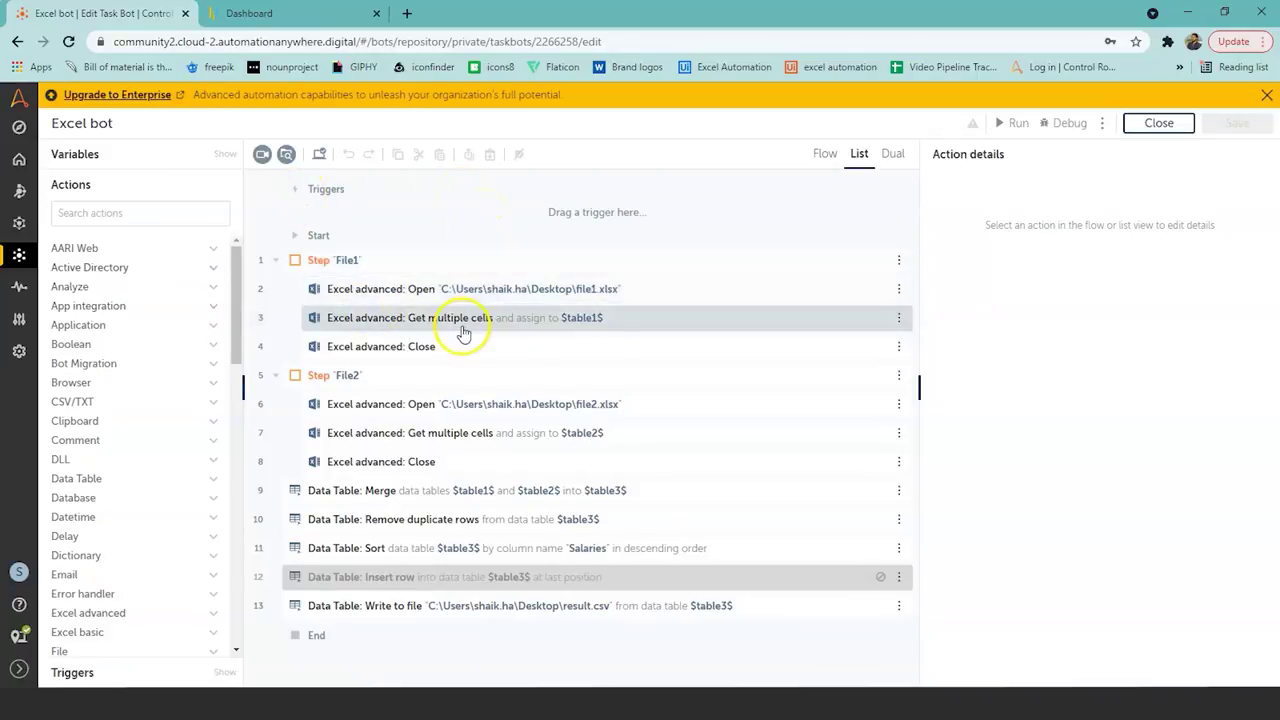
pyautogui.click(352, 266)
pyautogui.click(361, 290)
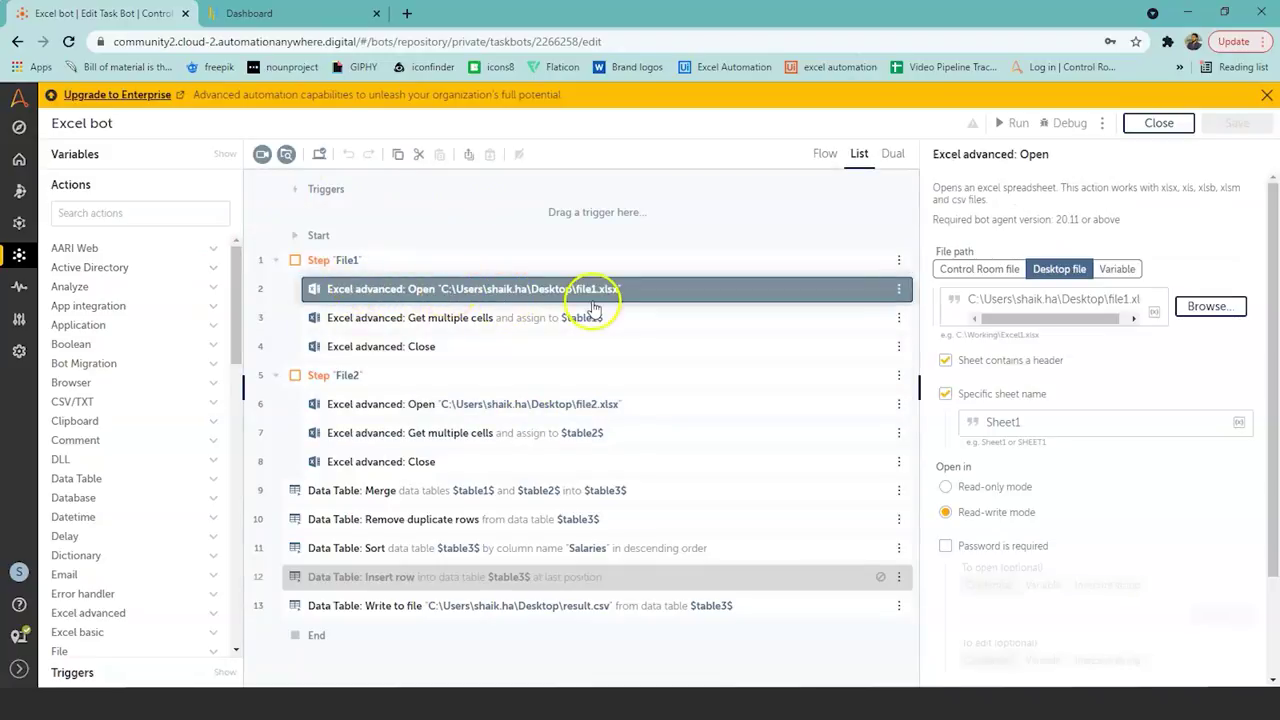
# - Inspect the Get multiple cells and Close actions of step File1 and the Open, Get multiple cells and Close actions of File2
pyautogui.click(485, 322)
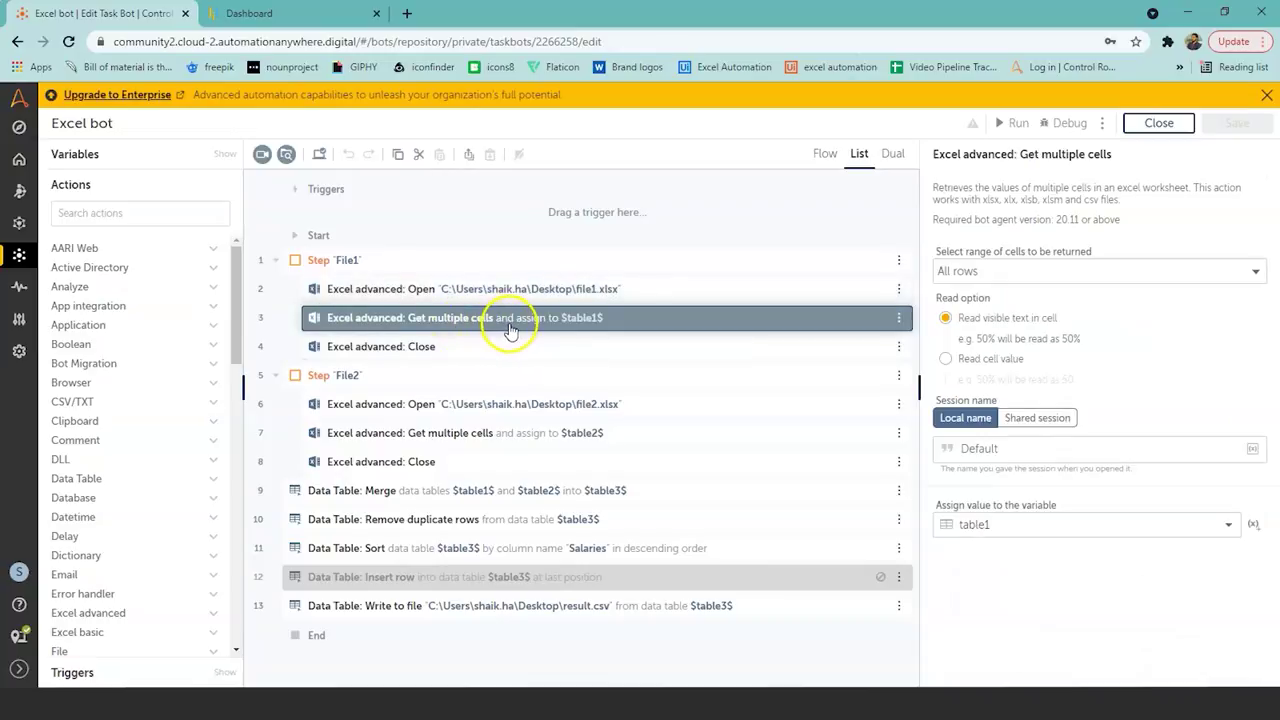
pyautogui.keyDown('ctrl'); pyautogui.click(433, 352); pyautogui.keyUp('ctrl')
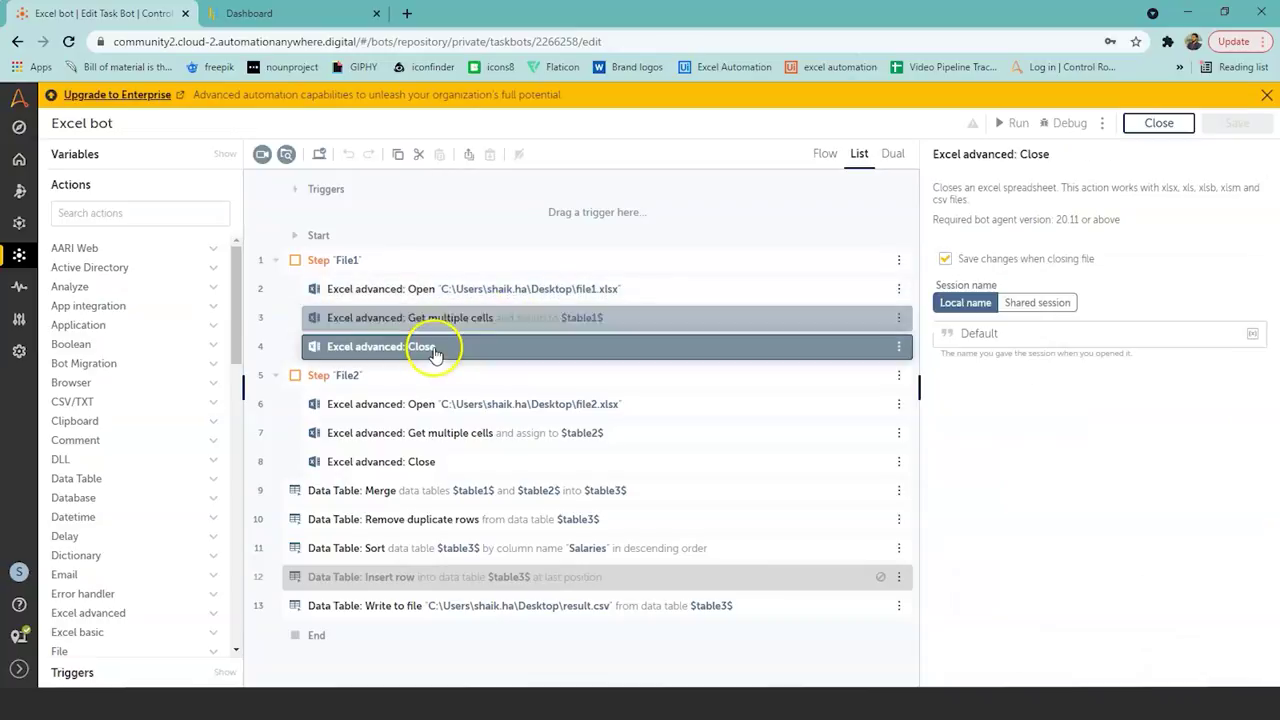
pyautogui.keyDown('shift'); pyautogui.click(357, 385); pyautogui.keyUp('shift')
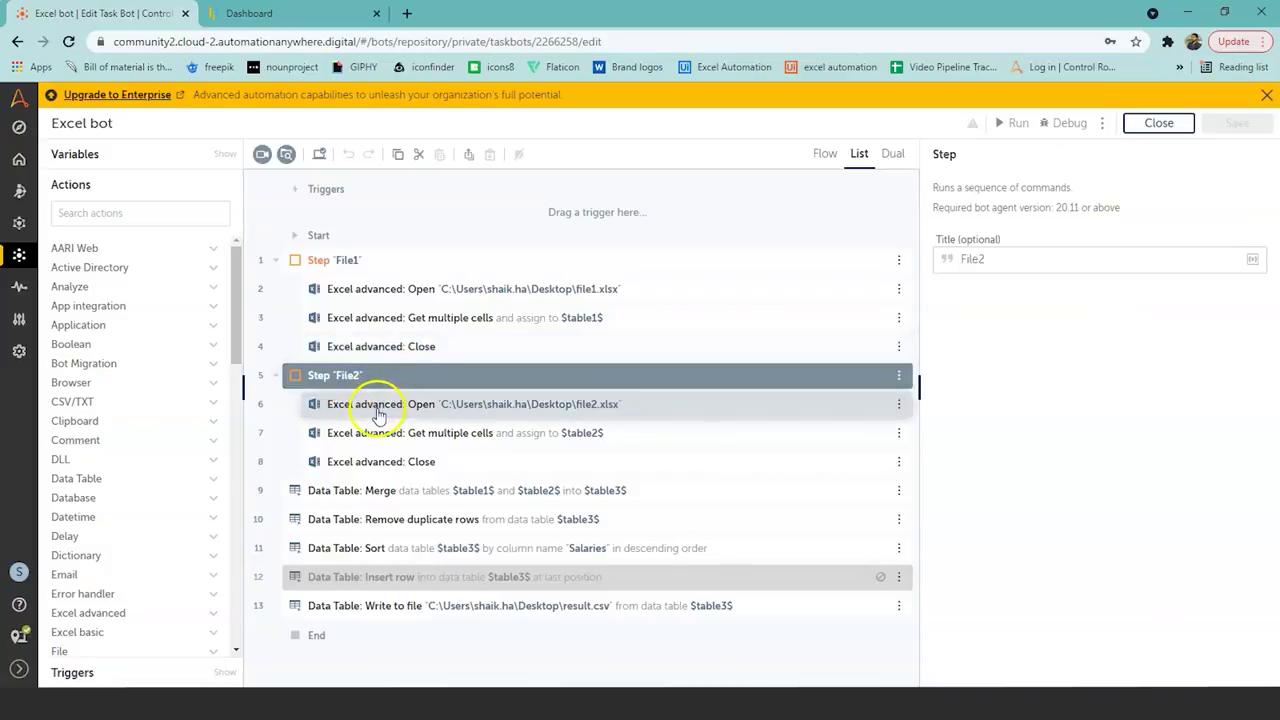
pyautogui.click(378, 414)
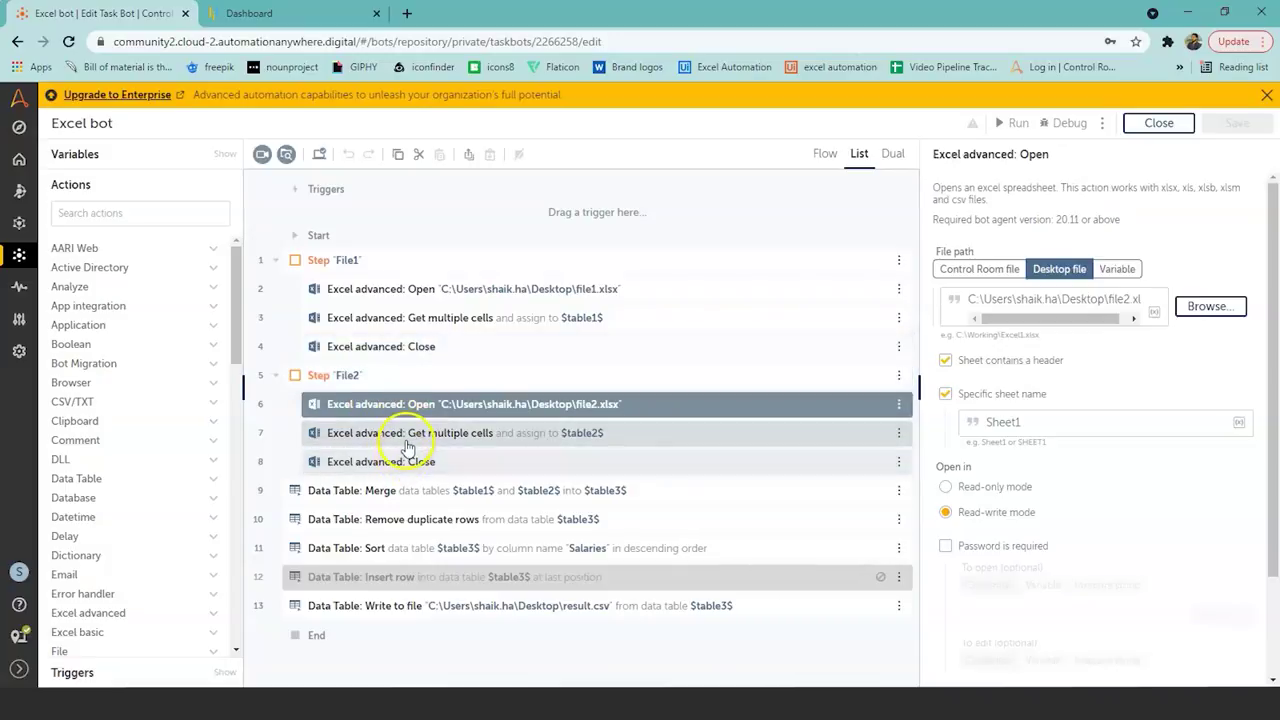
pyautogui.click(407, 445)
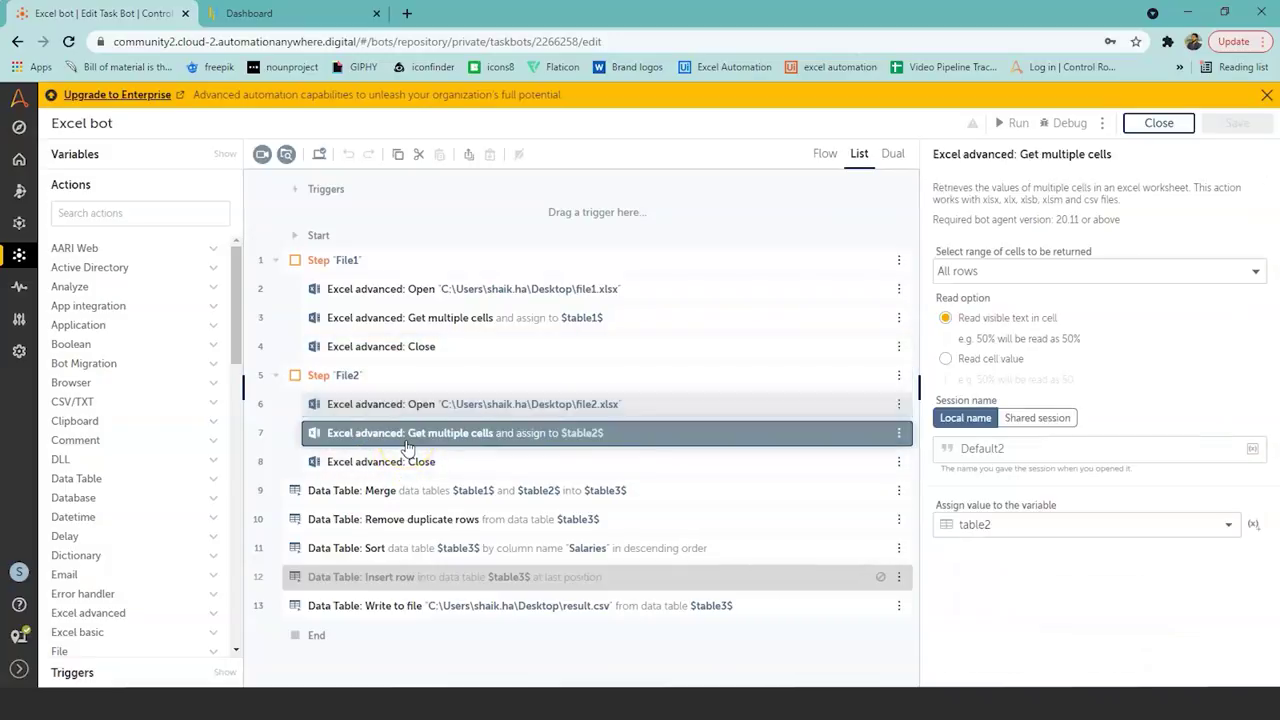
pyautogui.click(405, 463)
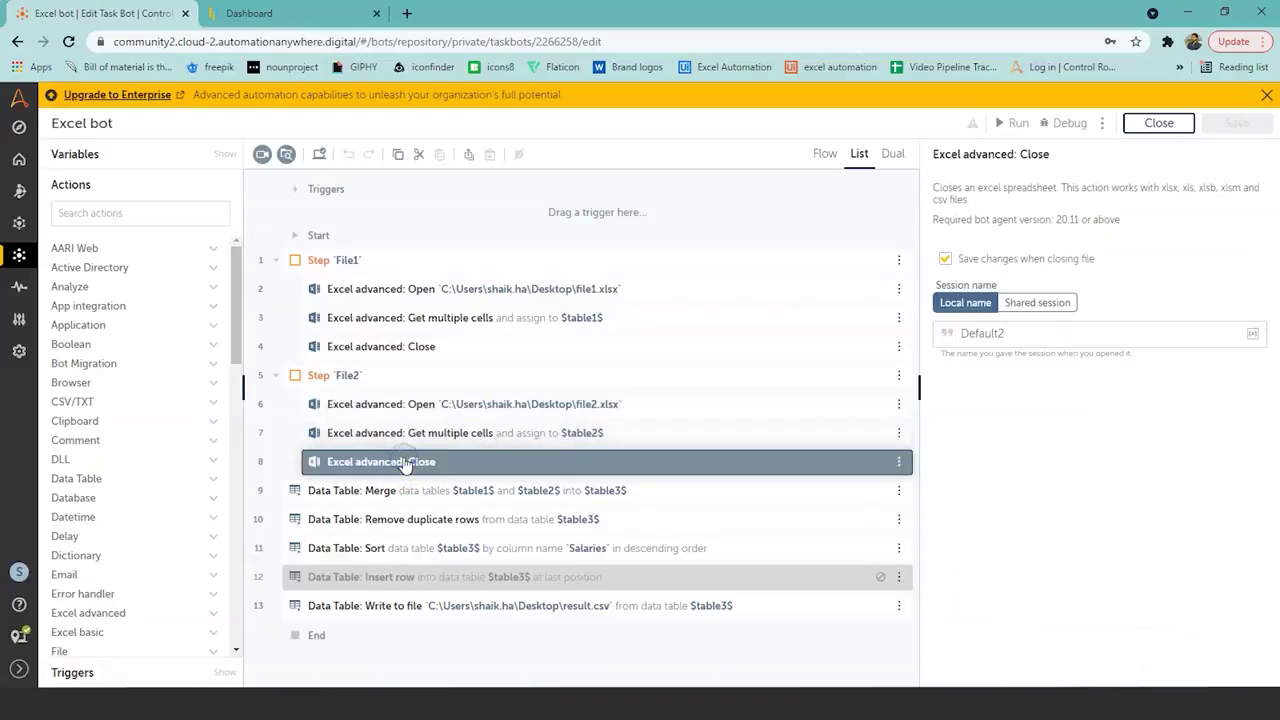
# - Search the actions for "data tab" and inspect the Data Table: Merge action's table settings
pyautogui.click(355, 490)
pyautogui.click(83, 214)
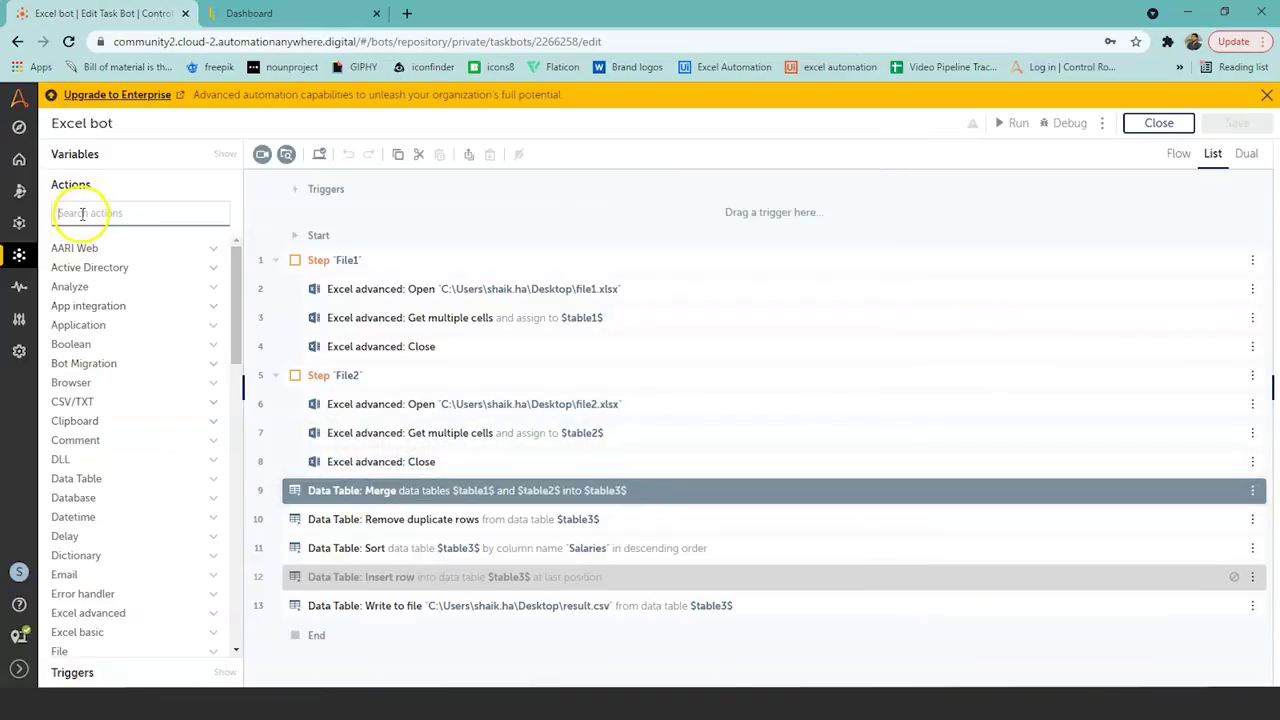
pyautogui.write('data ta')
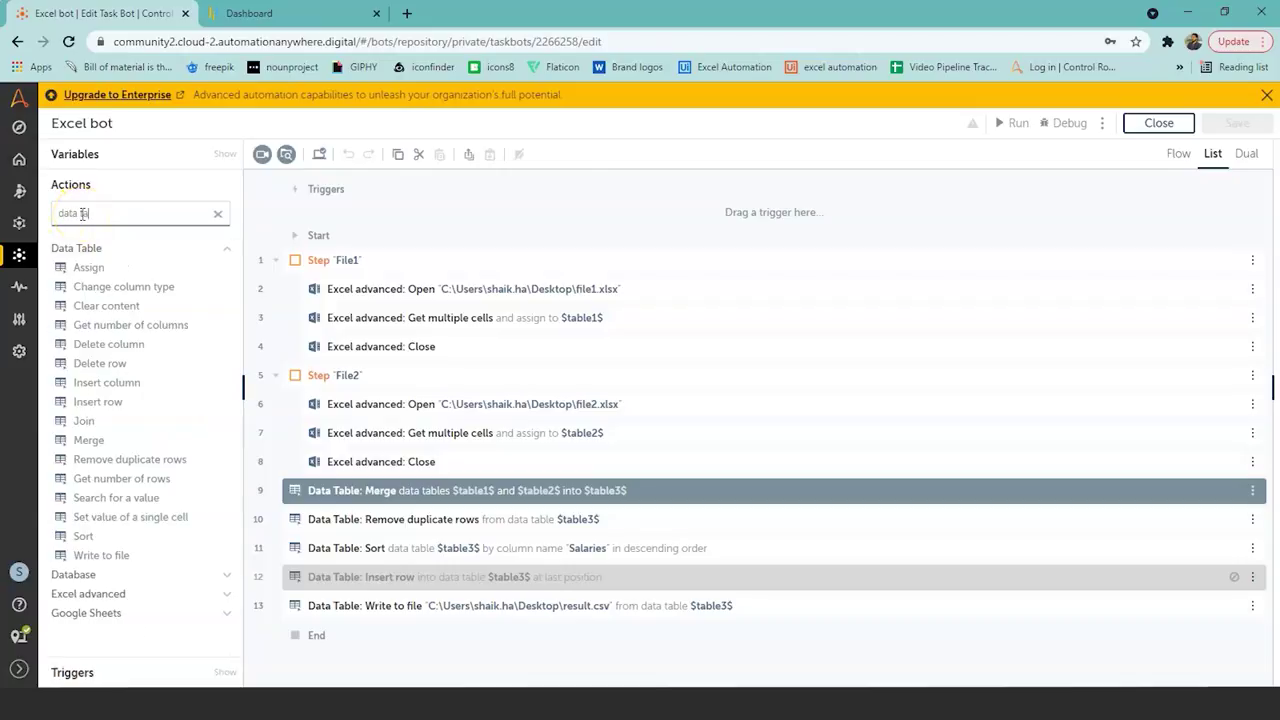
pyautogui.write('b')
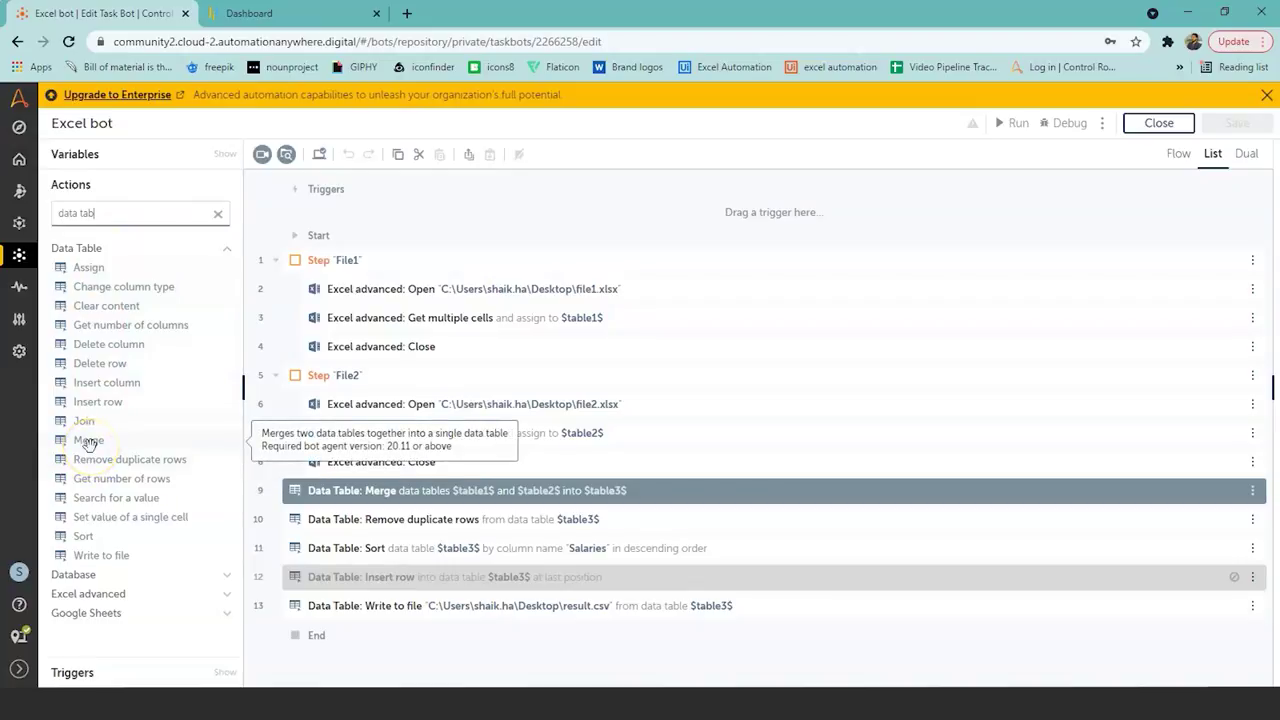
pyautogui.click(381, 490)
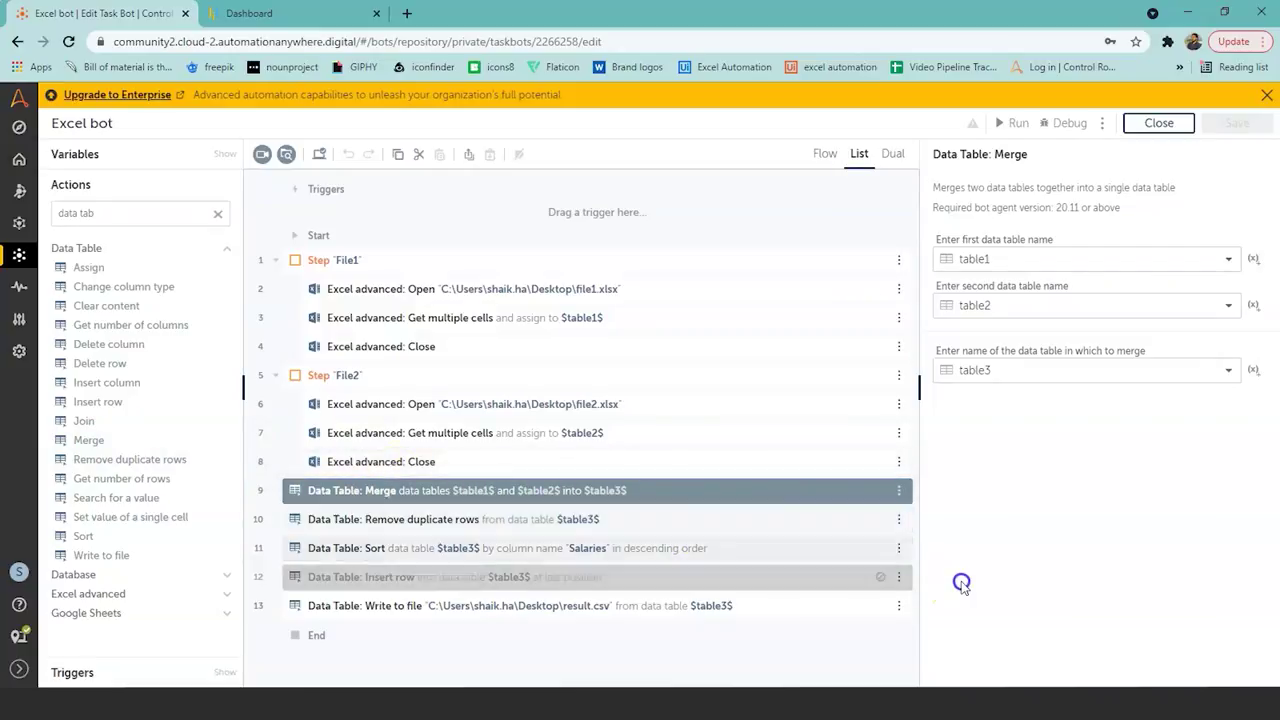
# - Disable the Data Table Remove duplicate rows and Sort actions, save and run the Excel bot, and dismiss the run result
pyautogui.click(900, 524)
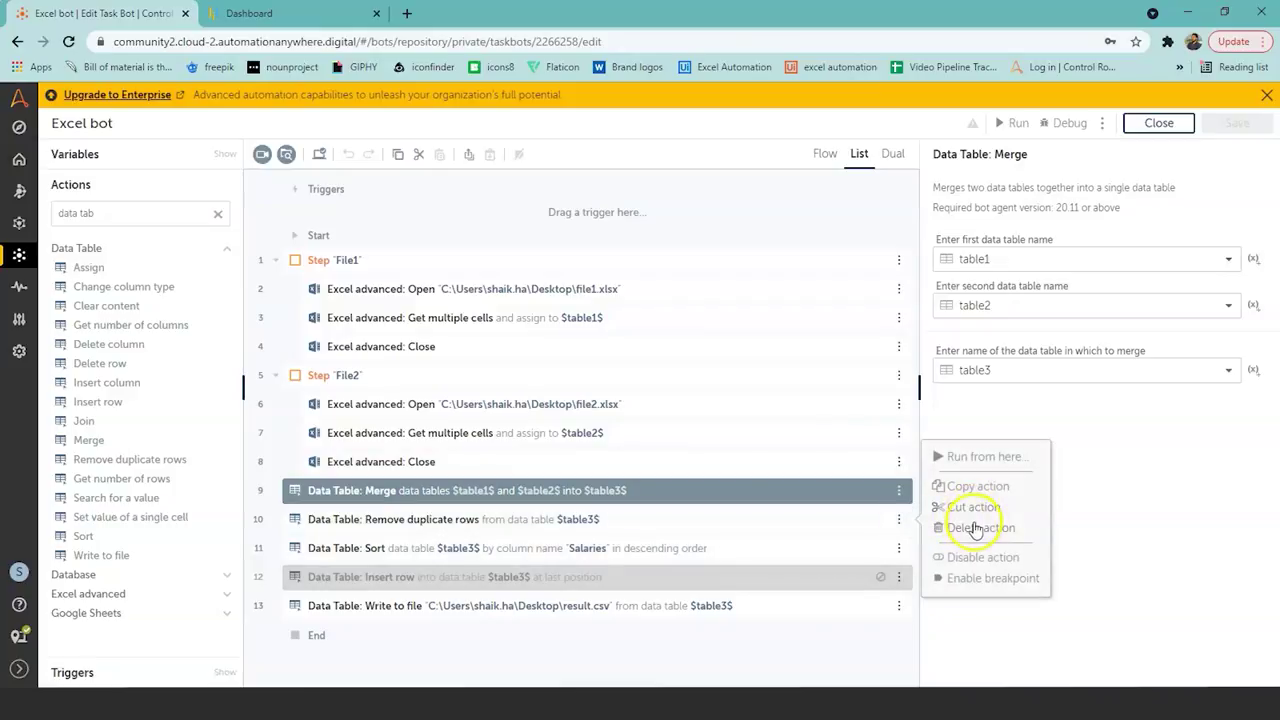
pyautogui.click(980, 556)
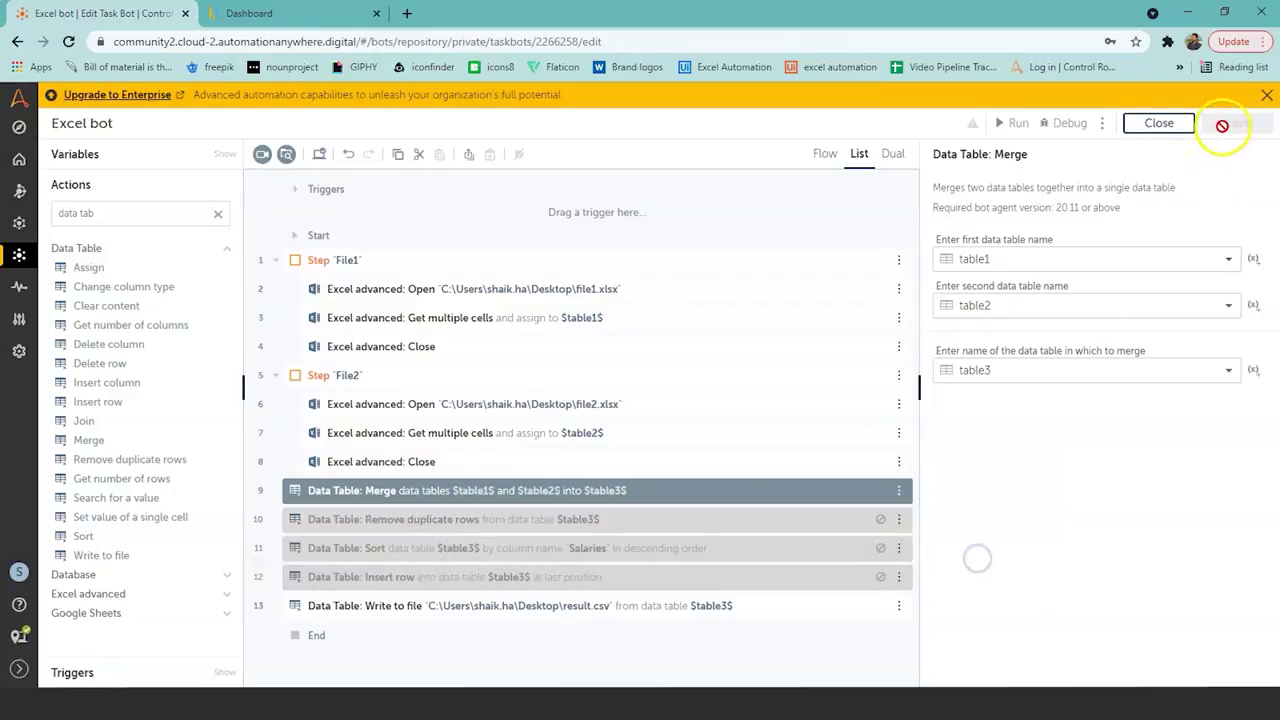
pyautogui.click(1018, 124)
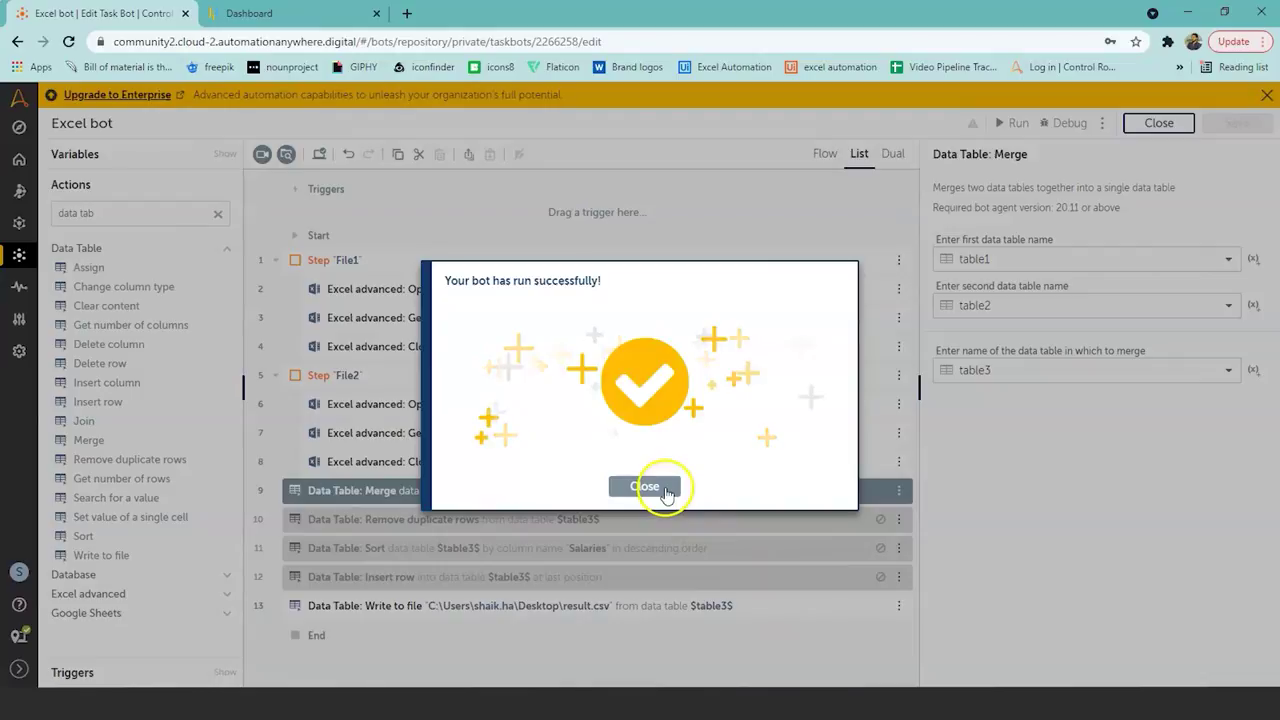
pyautogui.click(660, 486)
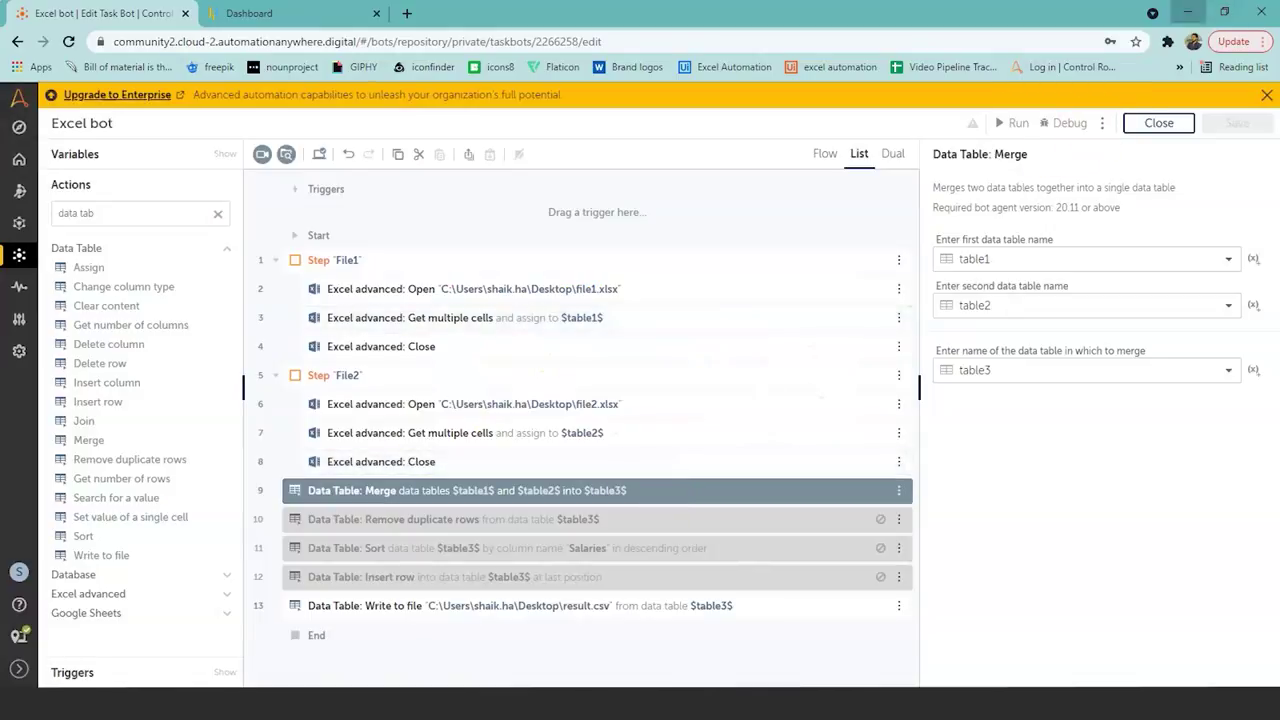
# - Open the result file from the desktop and examine the repeated employee entries in the Employes column
pyautogui.click(1187, 12)
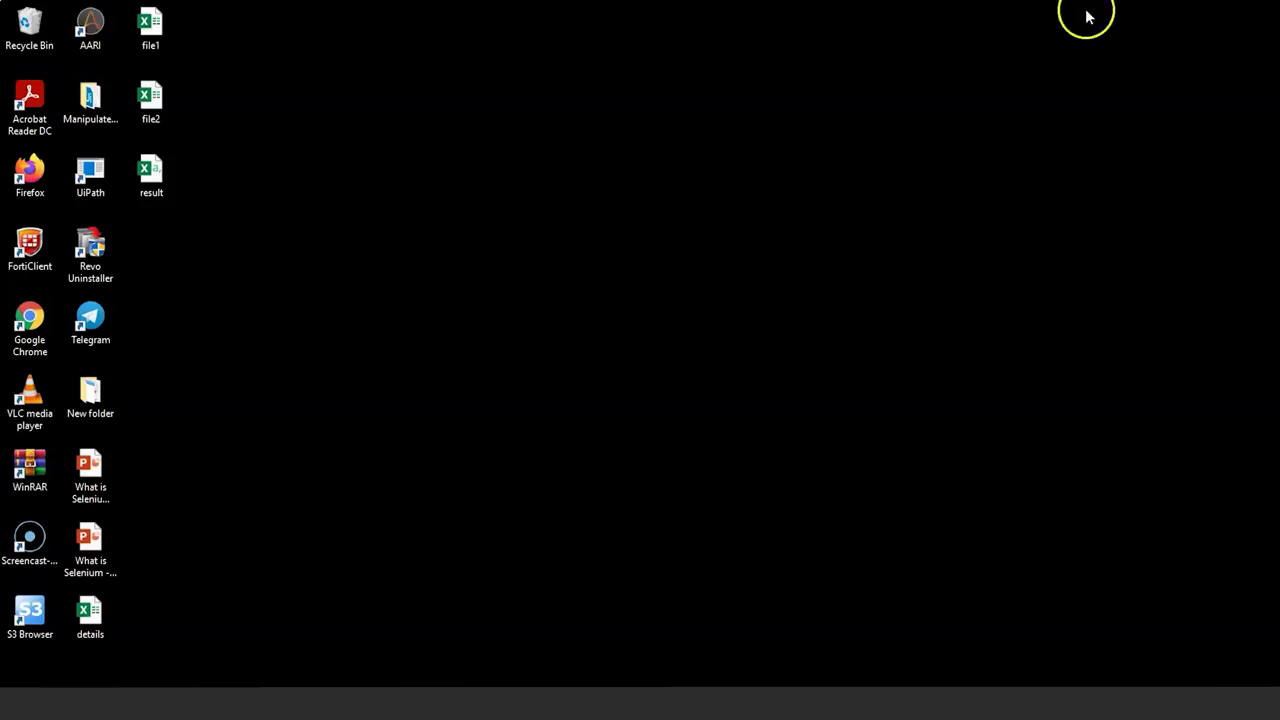
pyautogui.doubleClick(155, 178)
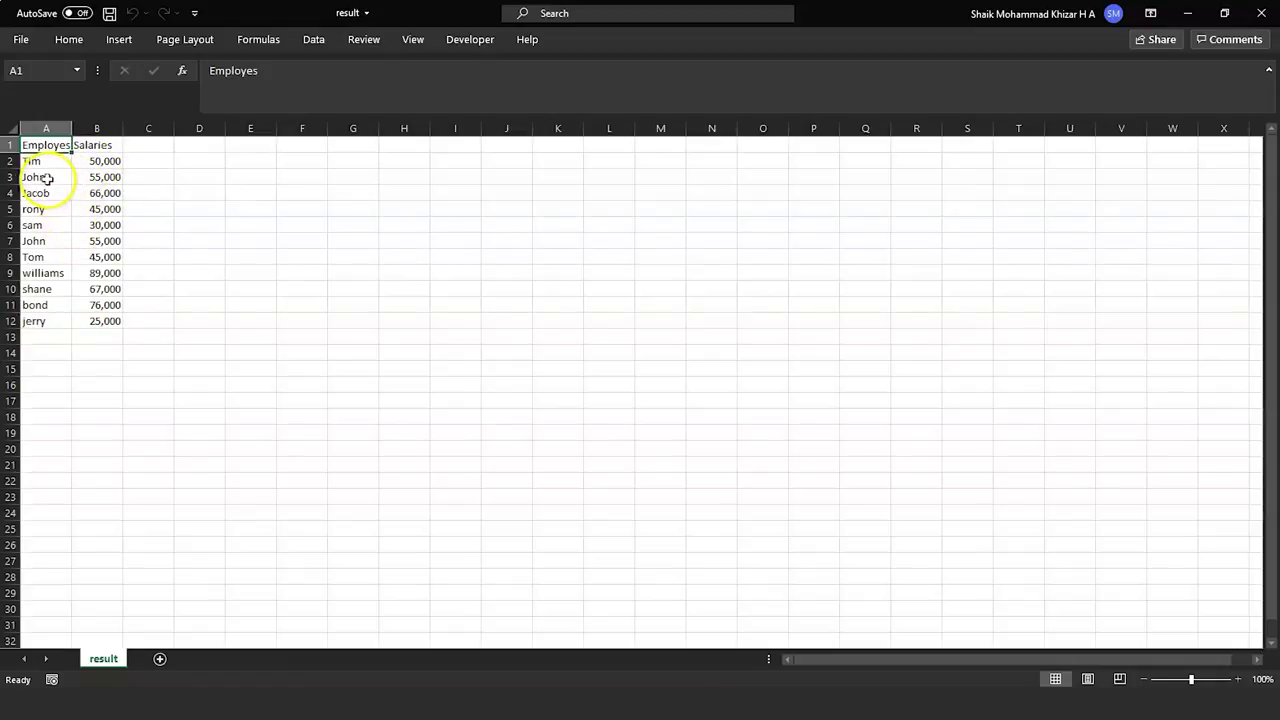
pyautogui.click(40, 178)
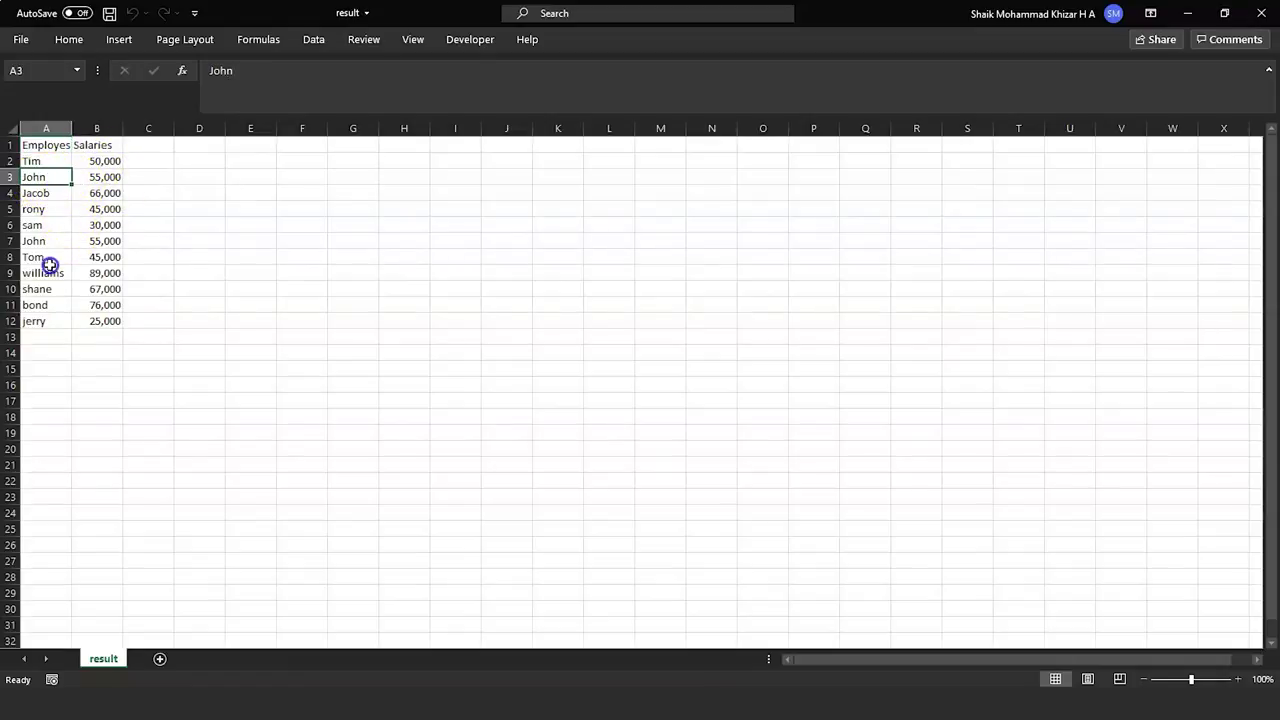
pyautogui.click(47, 242)
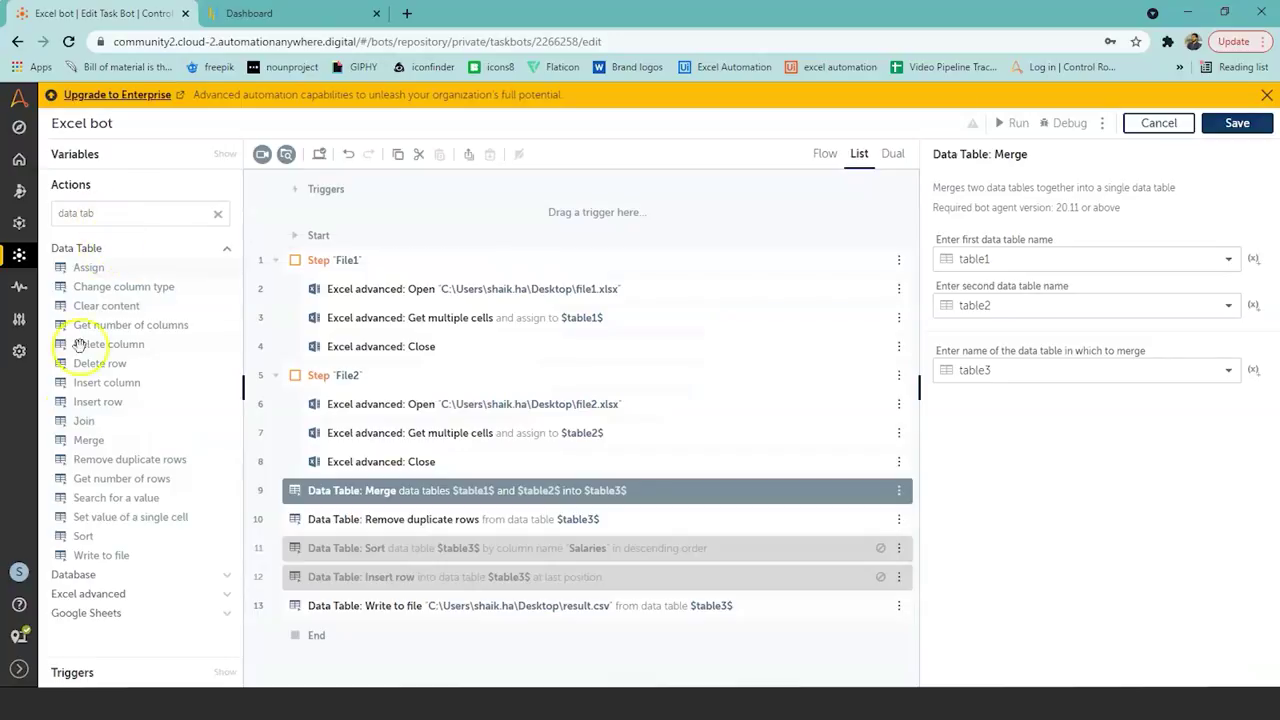
# - Locate the Remove duplicate rows action in the Data Table package and inspect the bot's existing action and its table selection
pyautogui.click(102, 463)
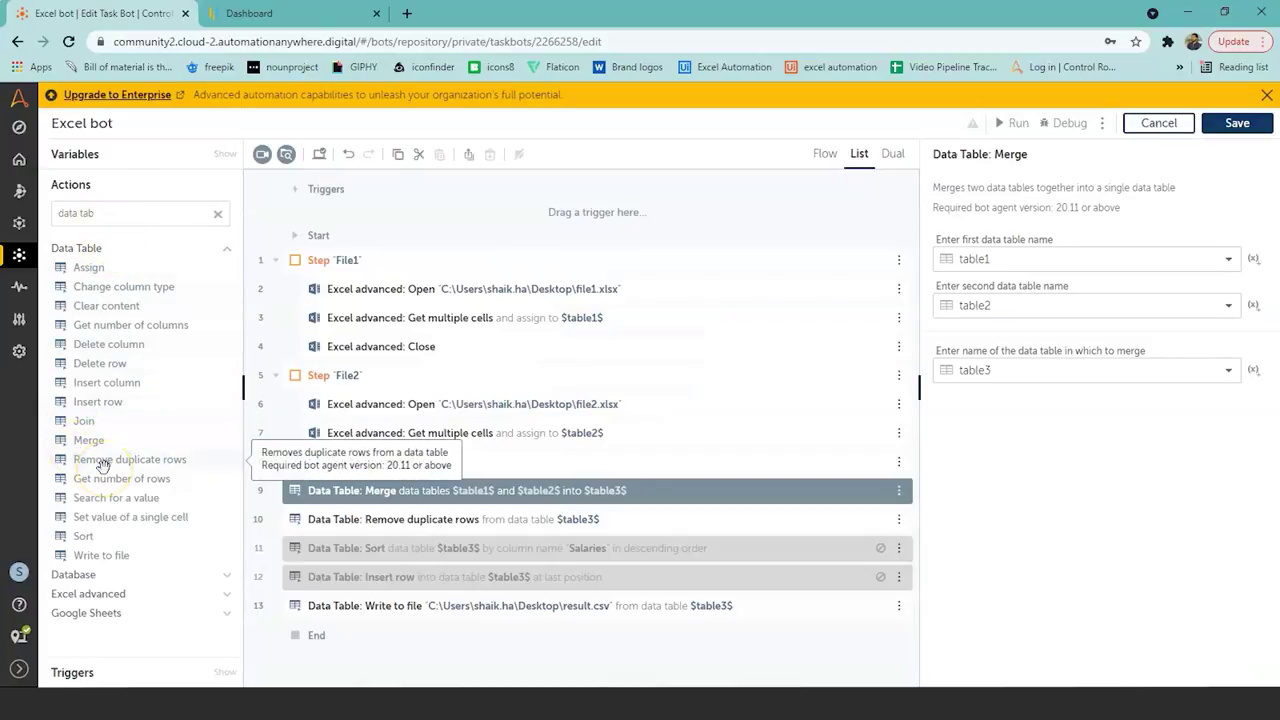
pyautogui.moveTo(105, 466); pyautogui.dragTo(408, 565)
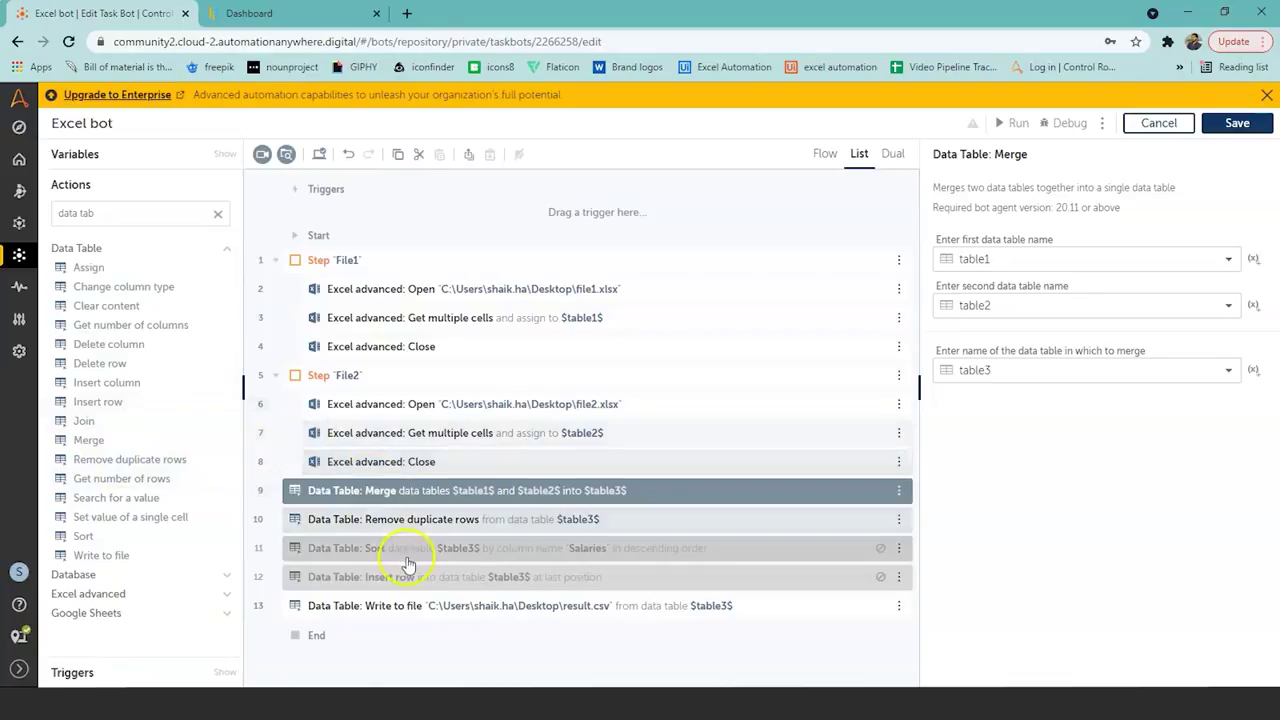
pyautogui.click(462, 519)
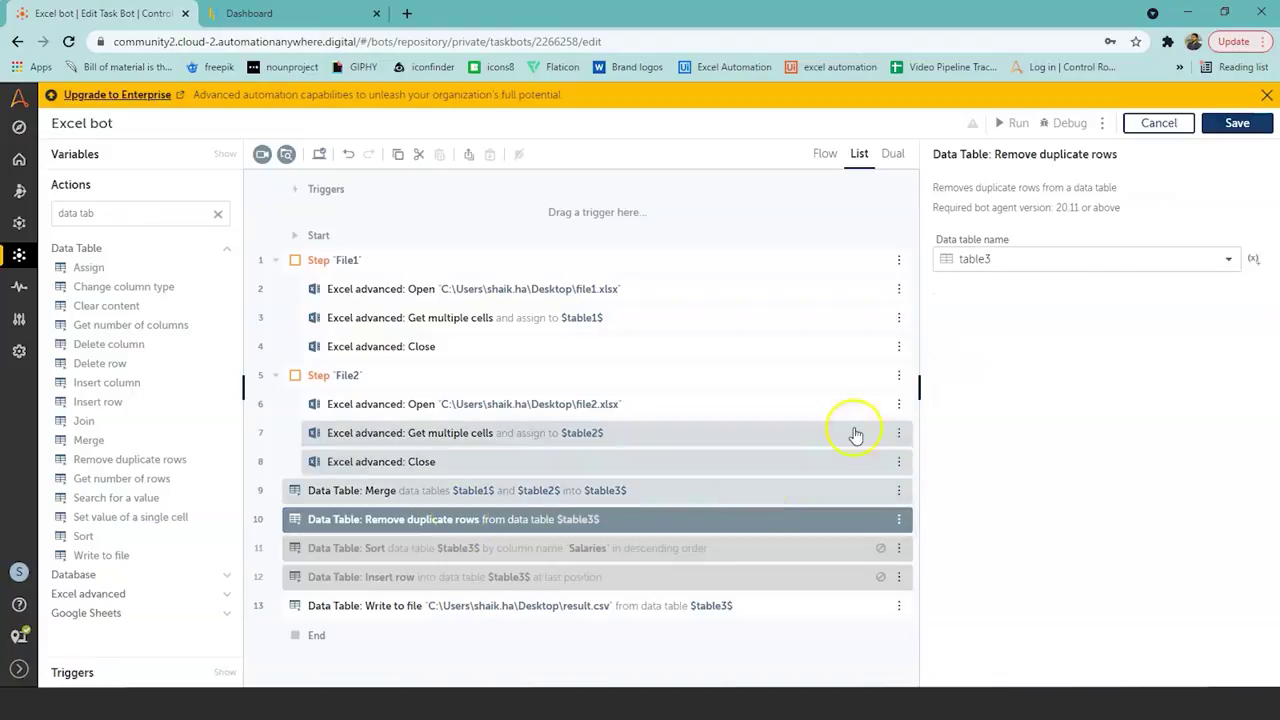
pyautogui.click(1230, 262)
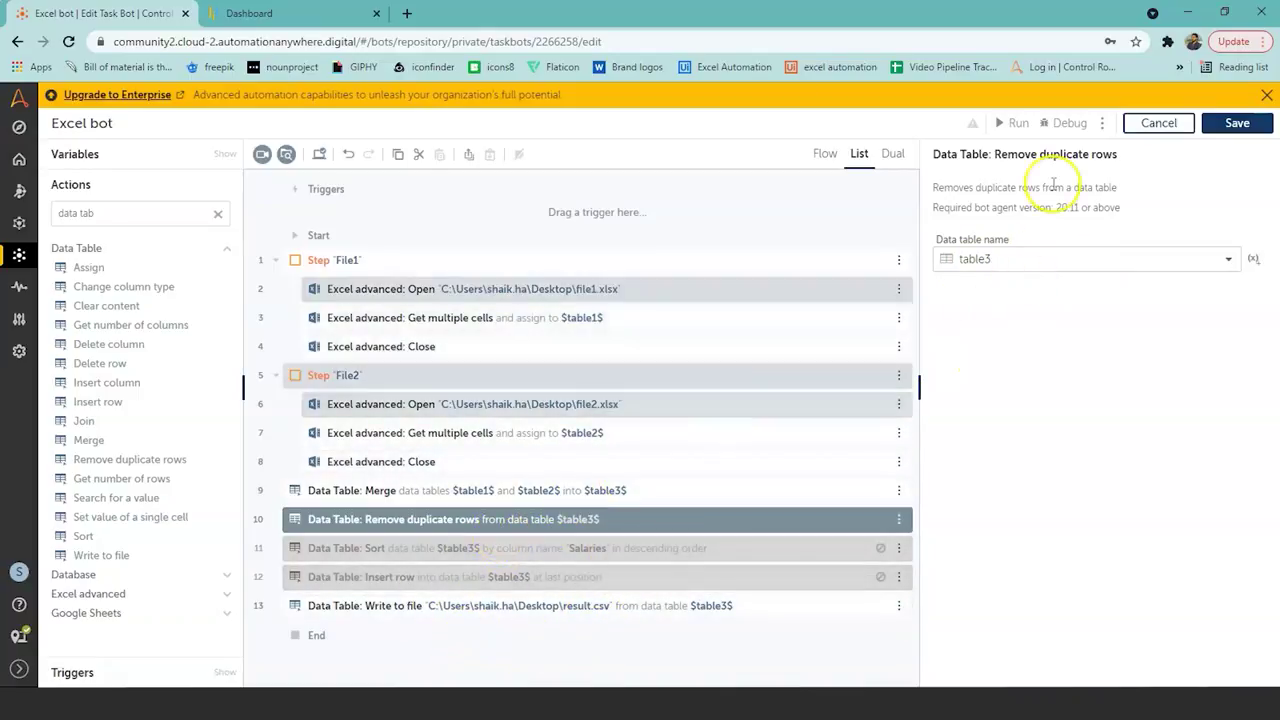
# - Save and run the Excel bot with Remove duplicate rows enabled, check the result file in Excel for duplicates, and close it
pyautogui.click(1240, 126)
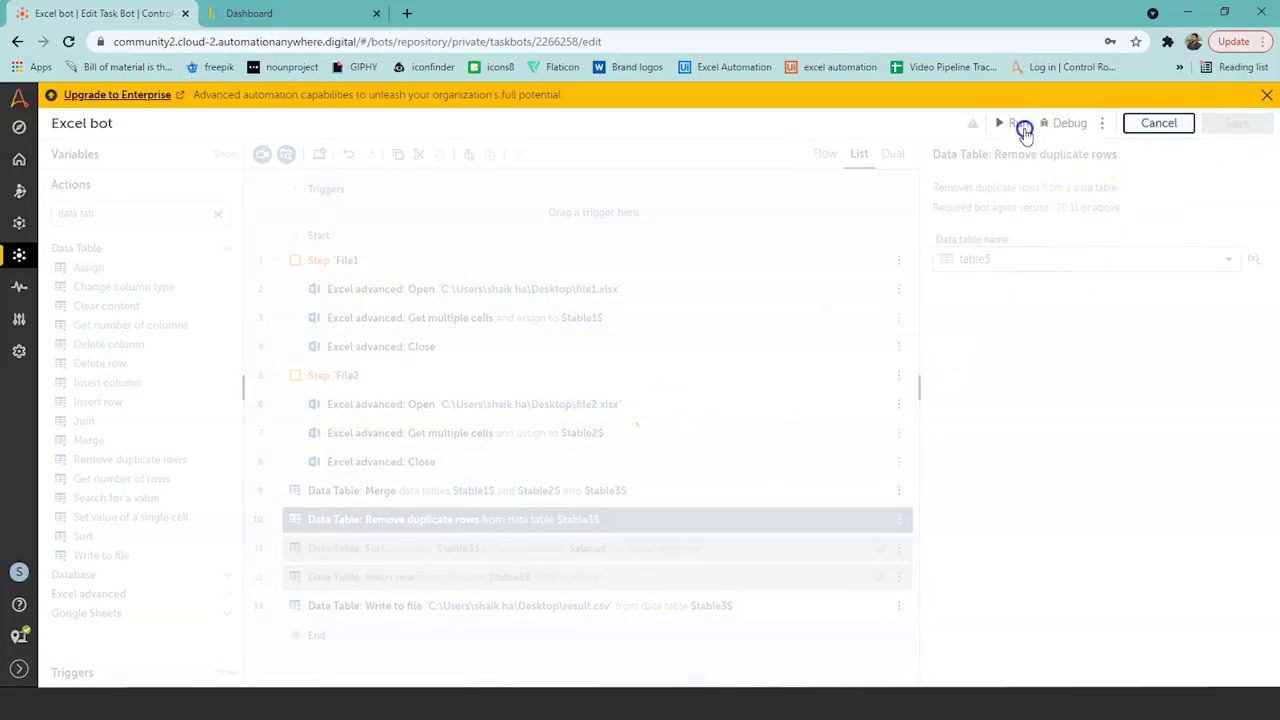
pyautogui.click(1017, 126)
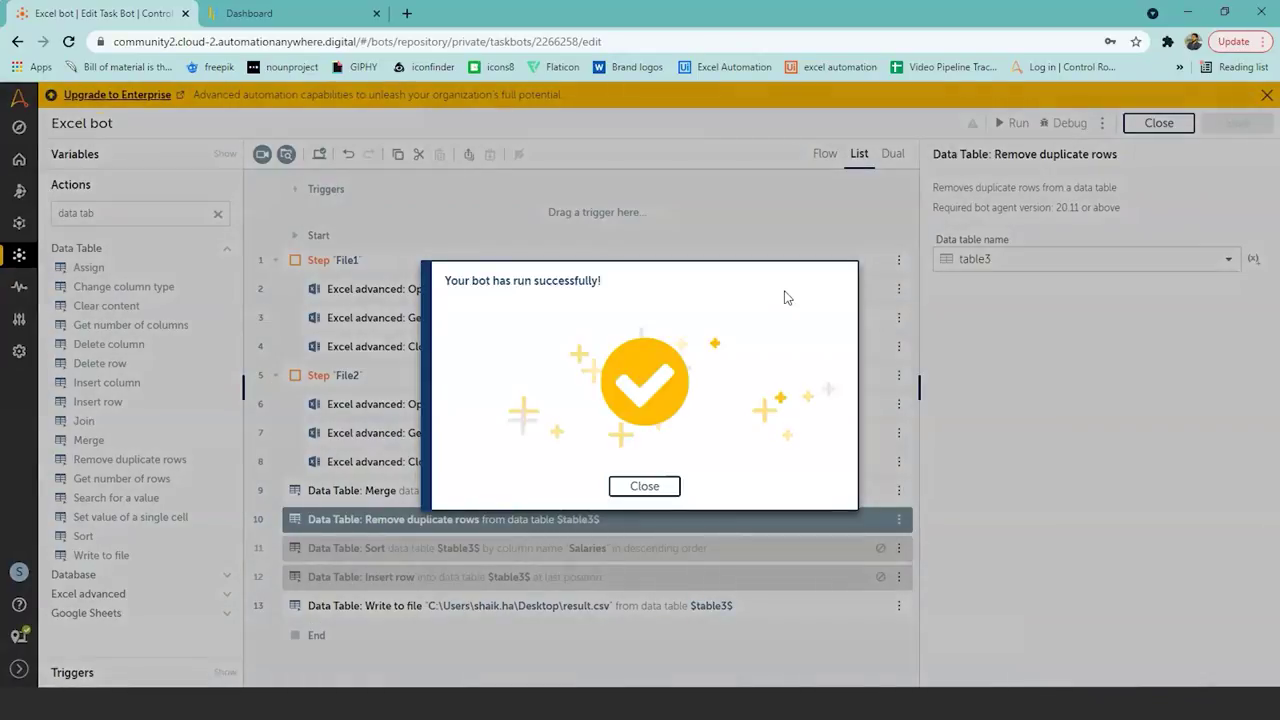
pyautogui.click(740, 357)
pyautogui.click(648, 486)
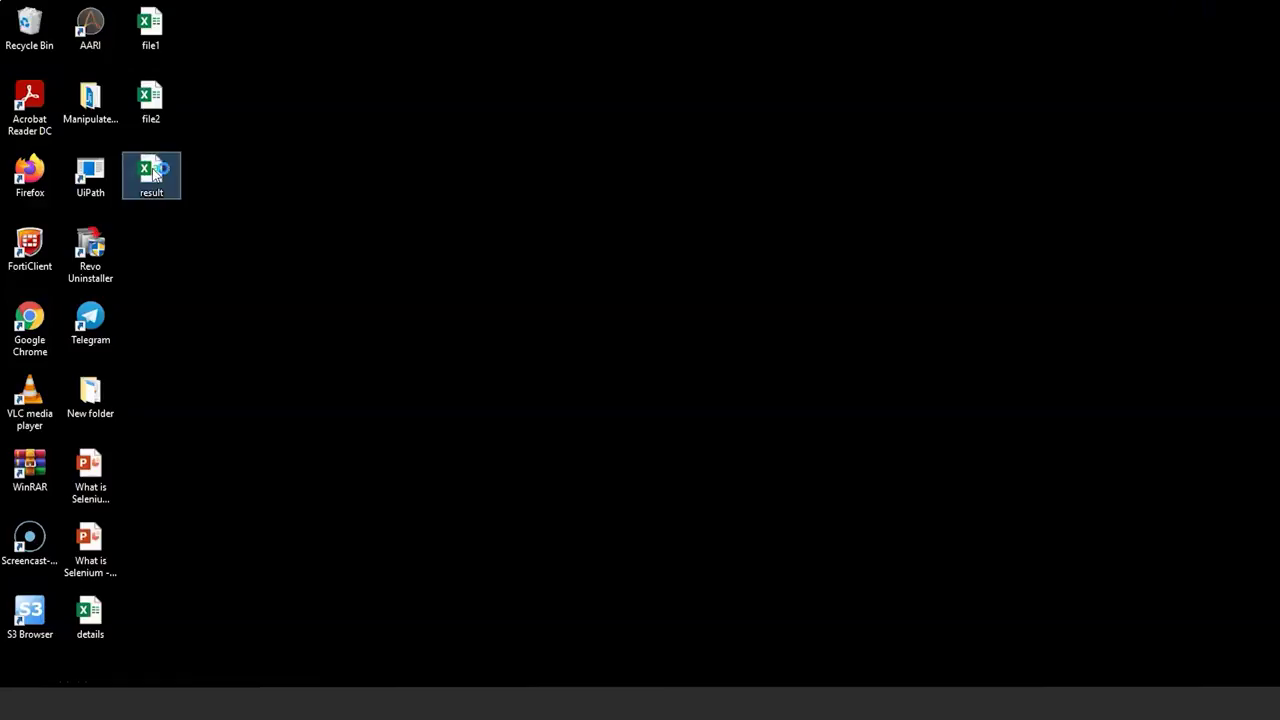
pyautogui.doubleClick(152, 175)
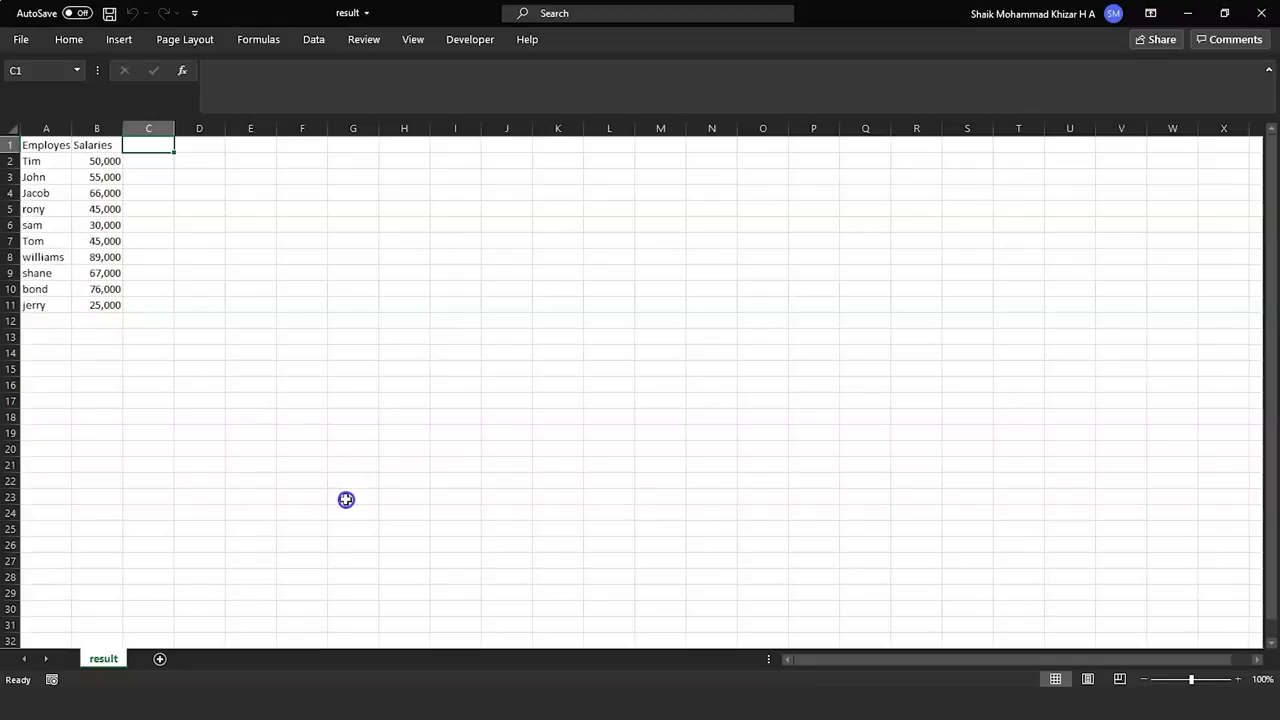
pyautogui.click(1265, 10)
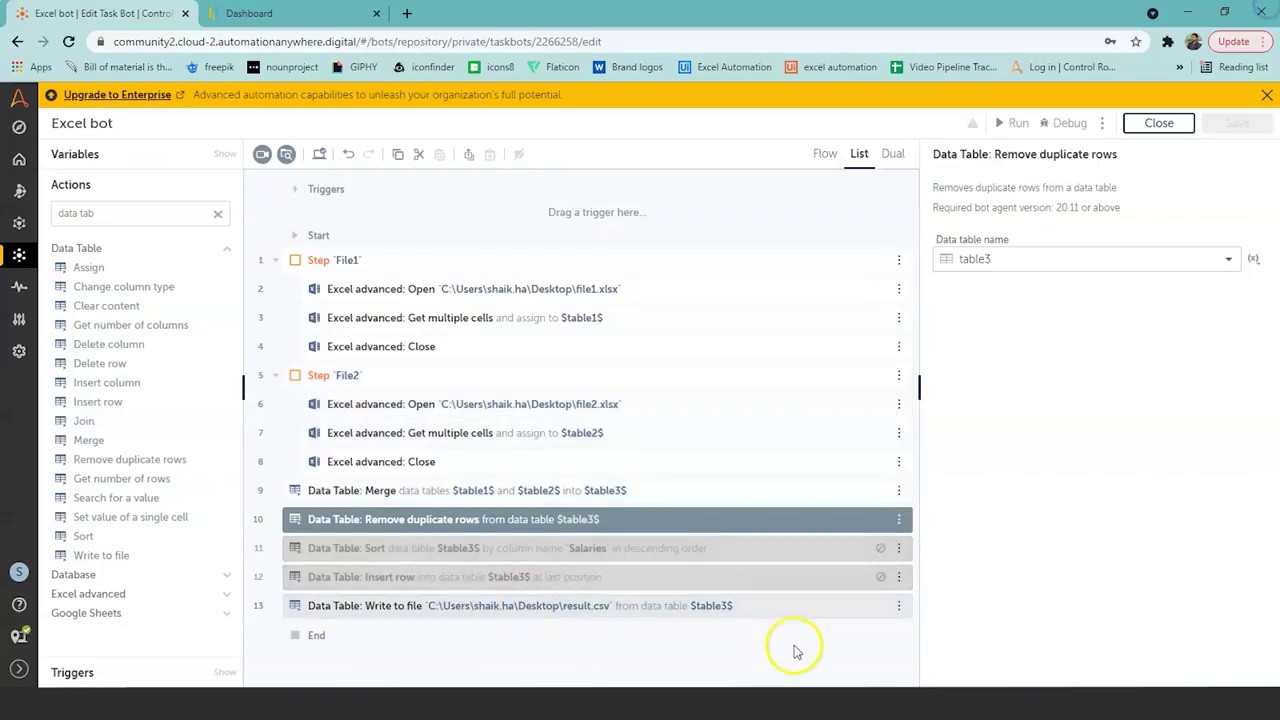
# - Enable the Data Table: Sort action and review its Salaries column and descending order settings
pyautogui.click(899, 548)
pyautogui.click(995, 579)
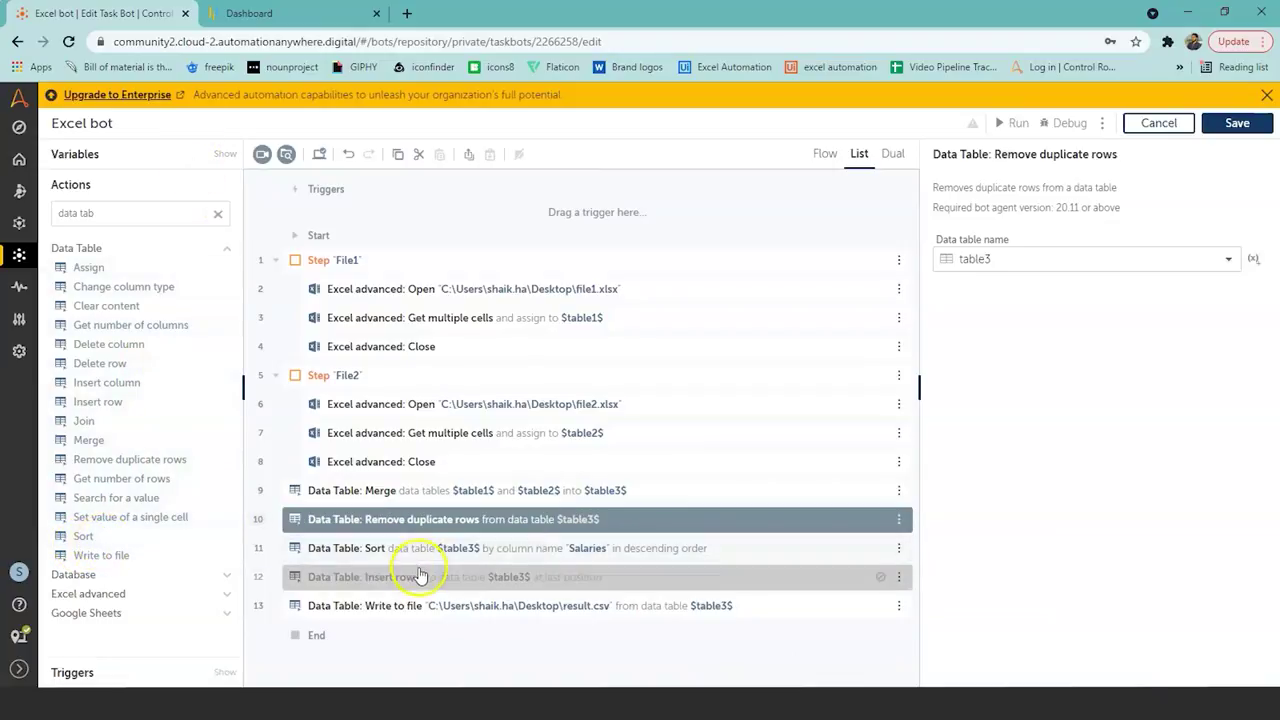
pyautogui.click(423, 549)
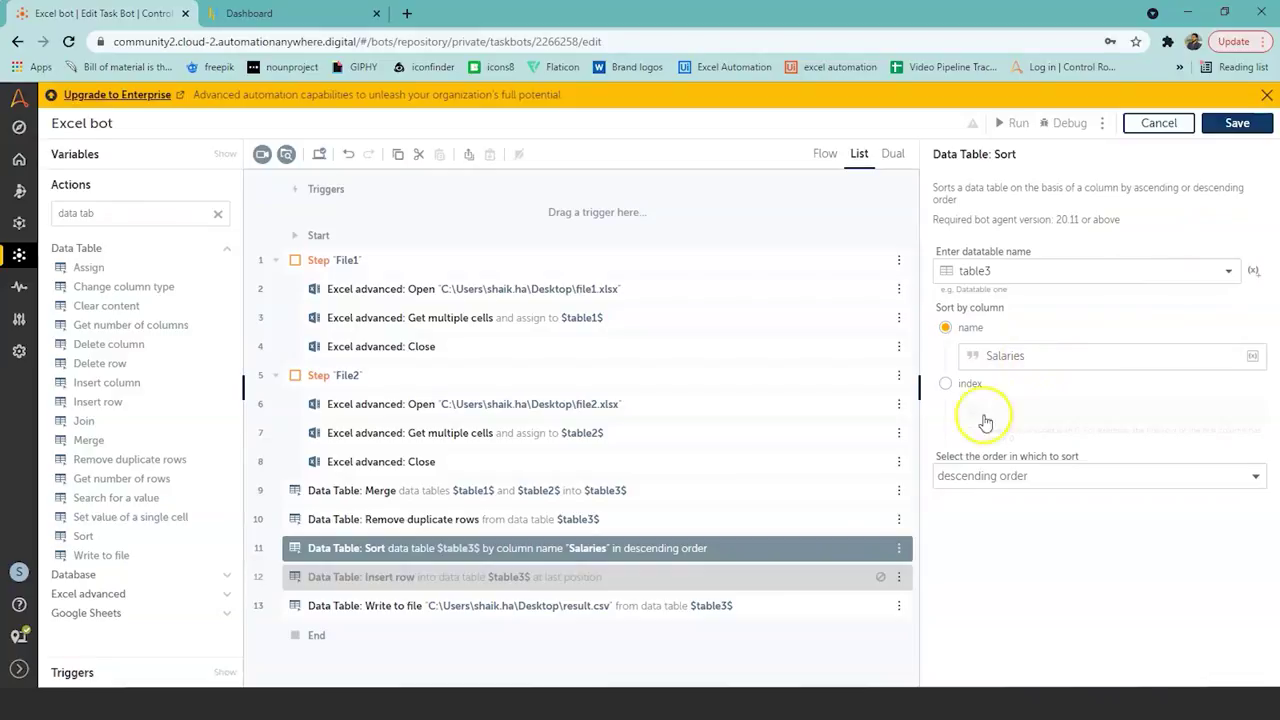
pyautogui.click(1258, 477)
pyautogui.click(1260, 477)
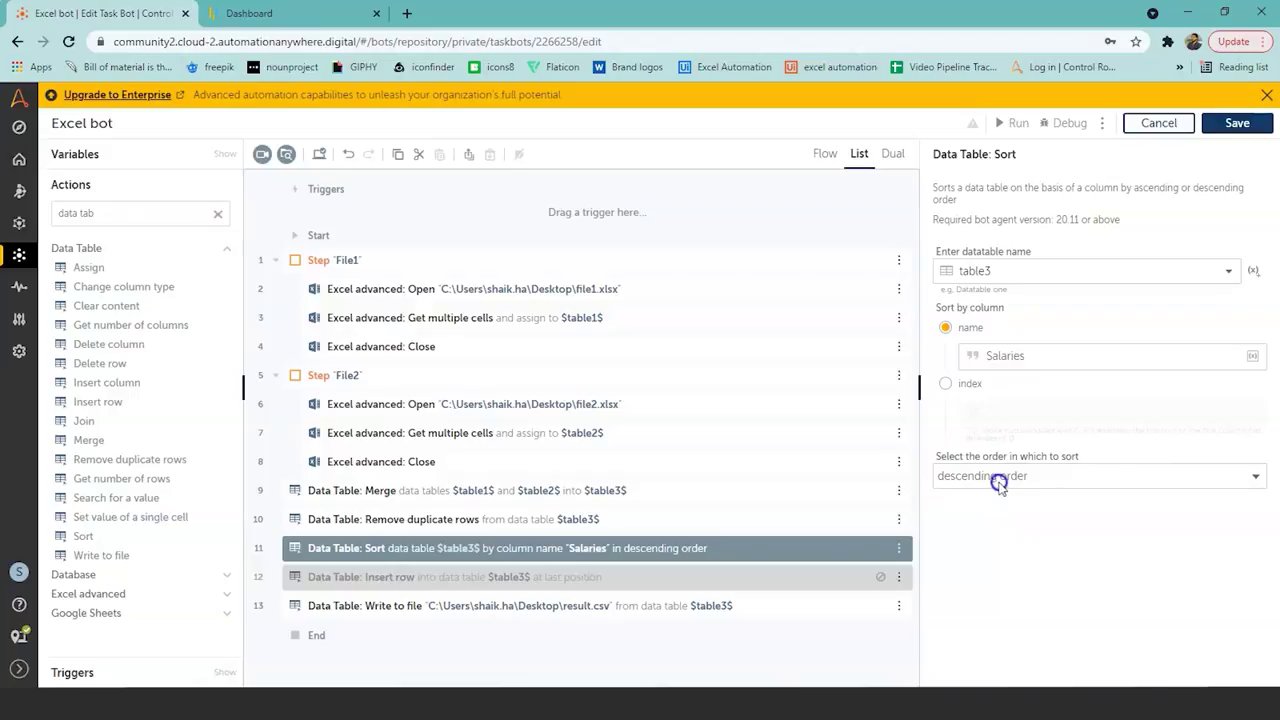
# - Save and run the Excel bot with sorting enabled, and open the result file from the desktop
pyautogui.click(1222, 136)
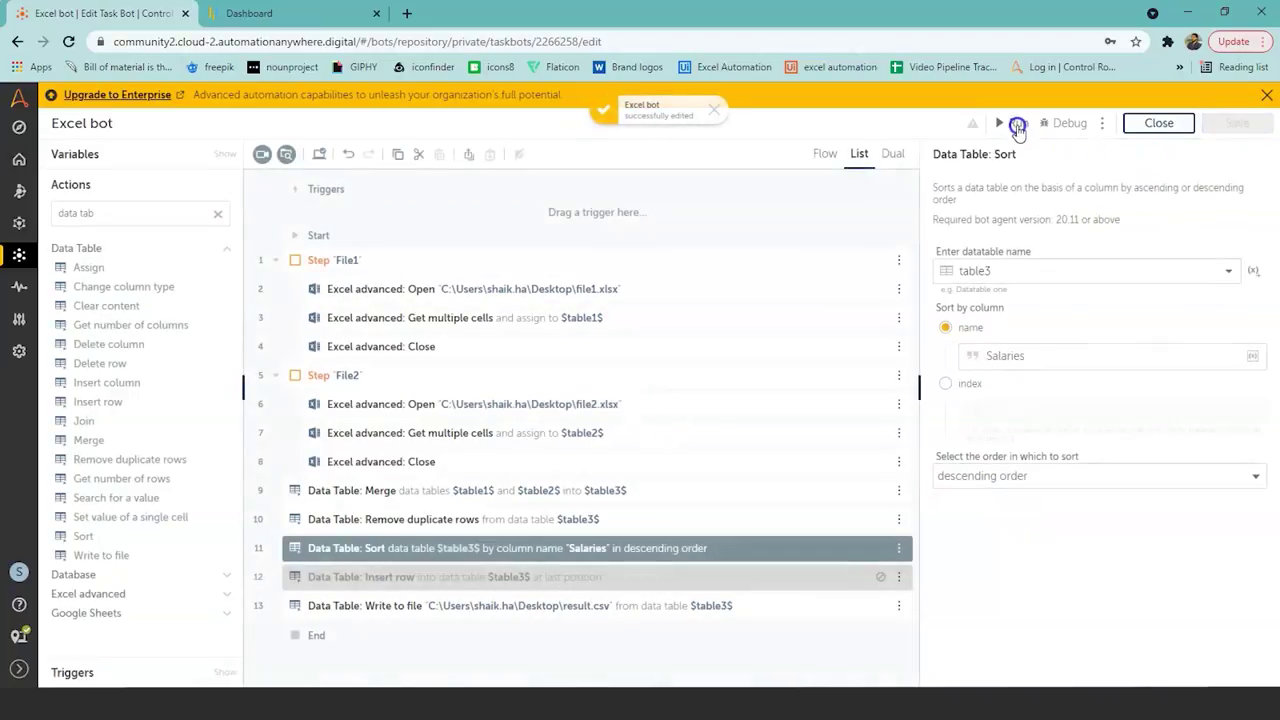
pyautogui.click(1017, 126)
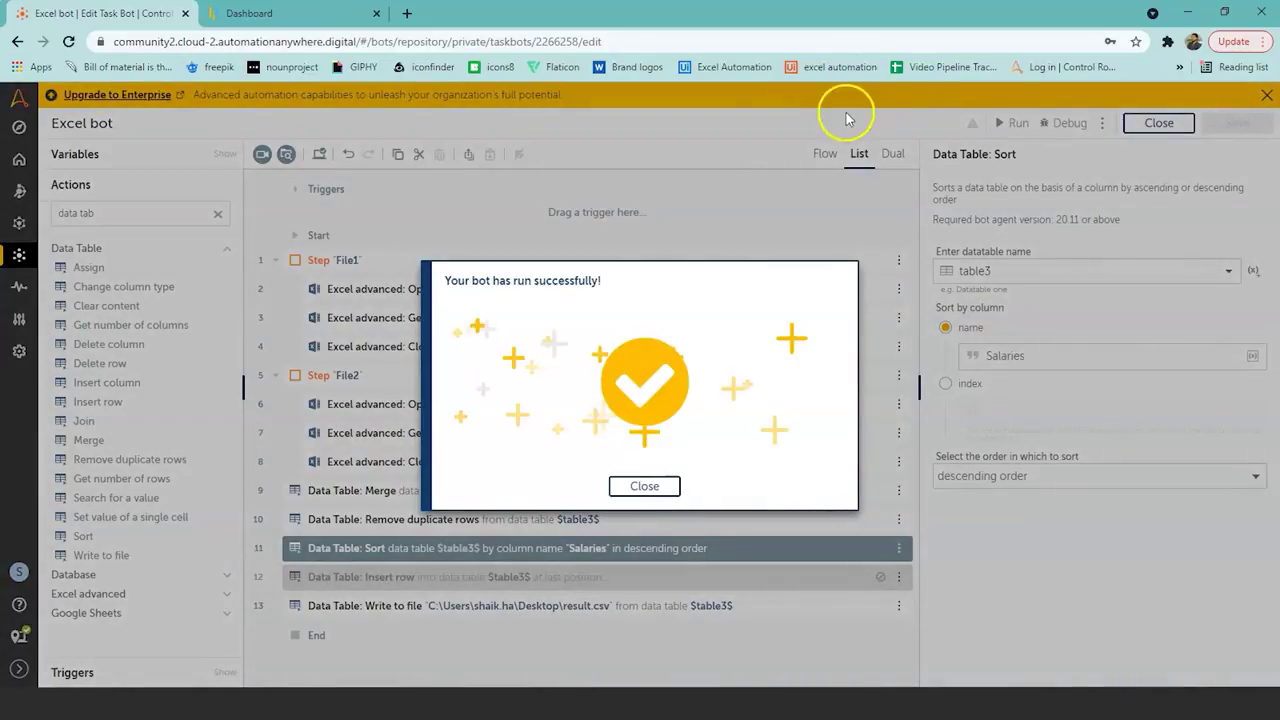
pyautogui.click(1187, 13)
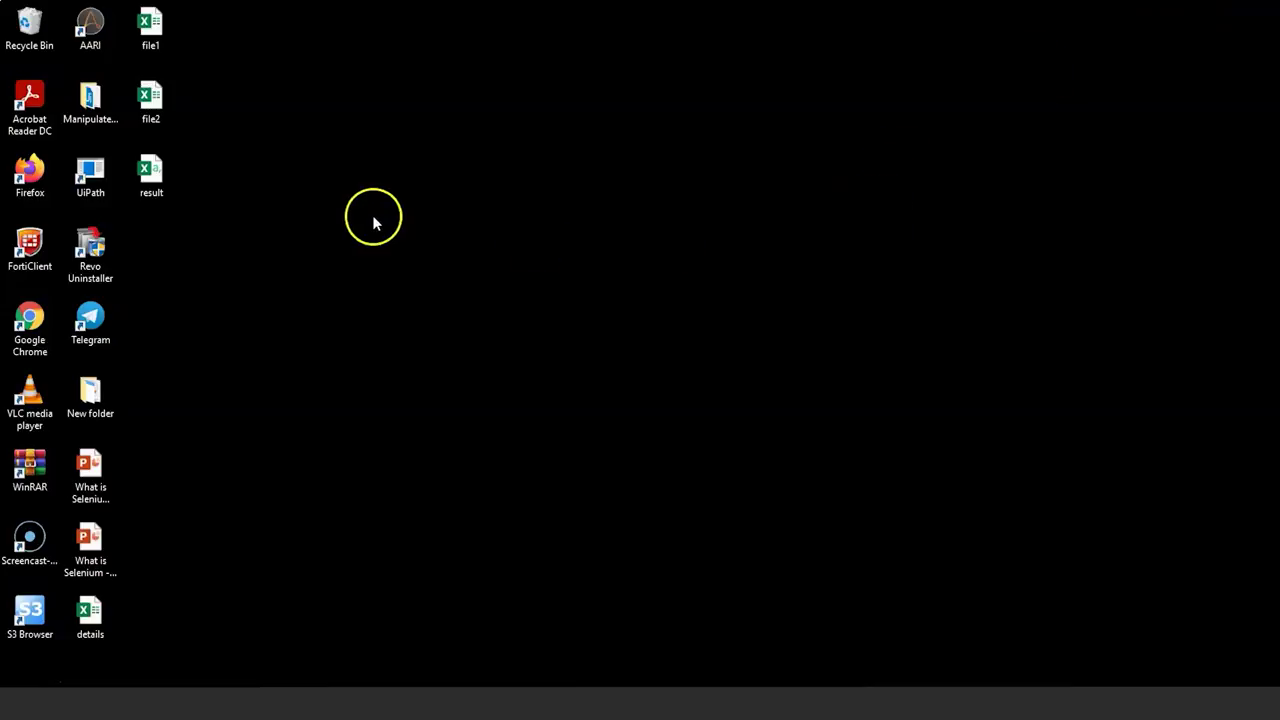
pyautogui.click(158, 166)
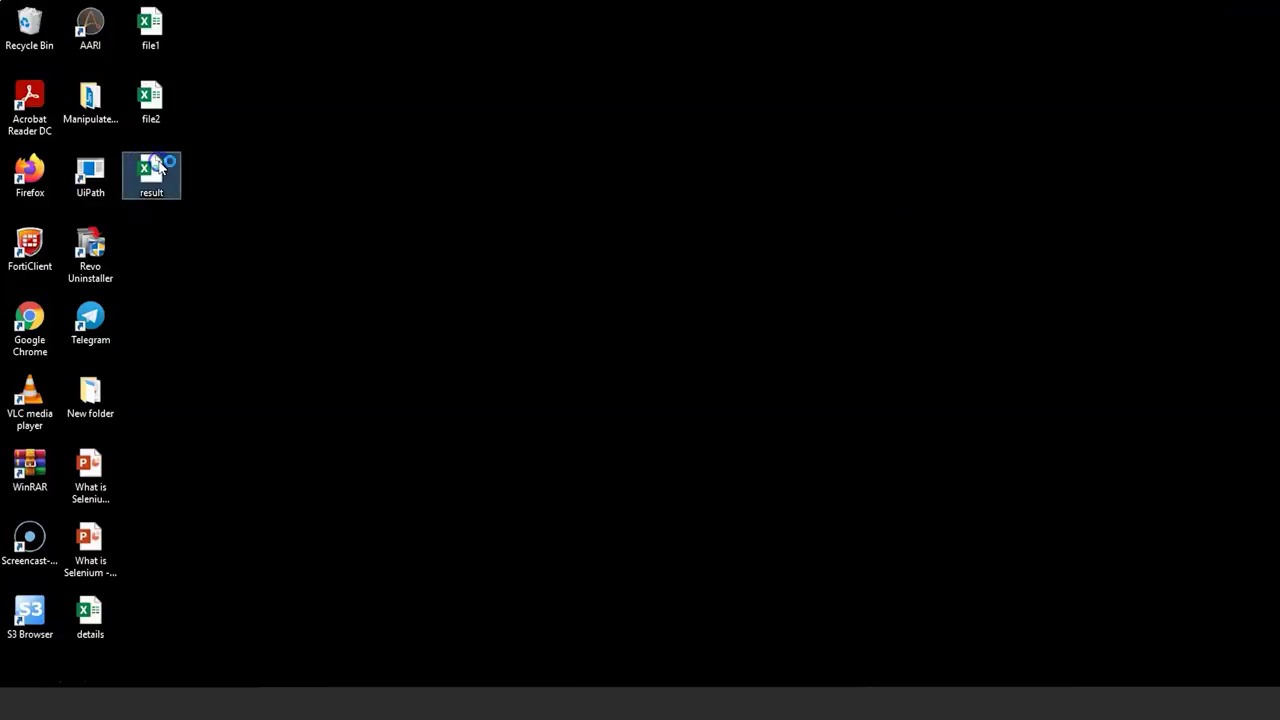